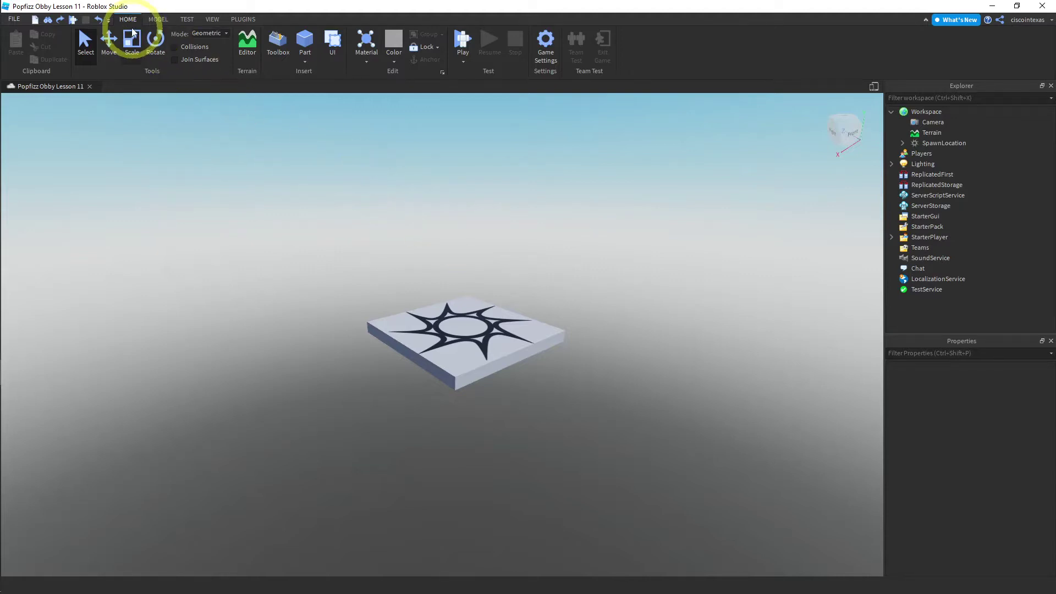
Open the Terrain Editor's Region tools and select a box-shaped terrain region enclosing the spawn platform.
{"action": "left_click", "coordinate": [248, 46]}
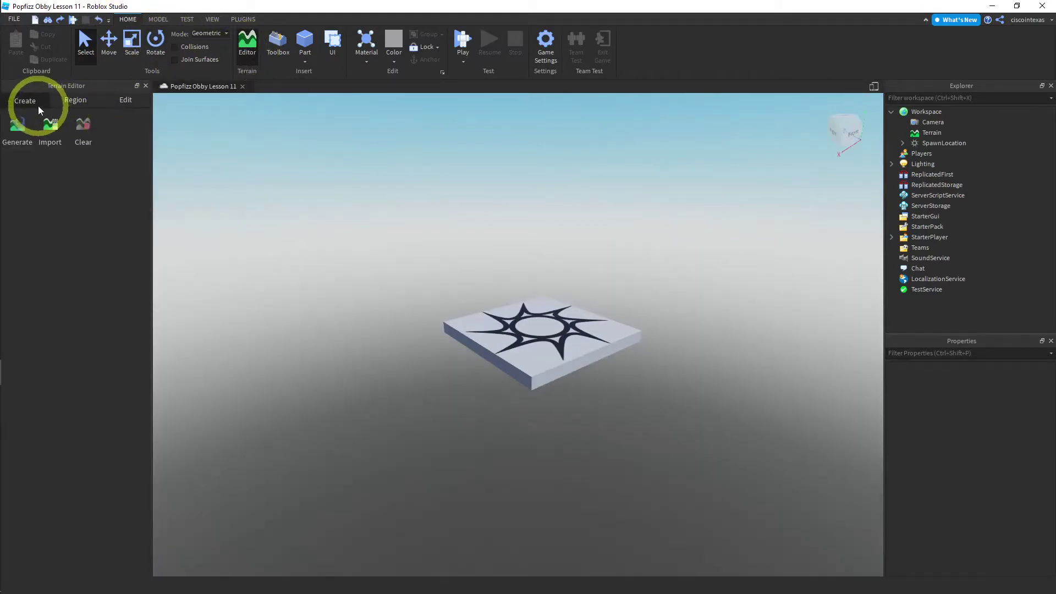
{"action": "left_click", "coordinate": [84, 102]}
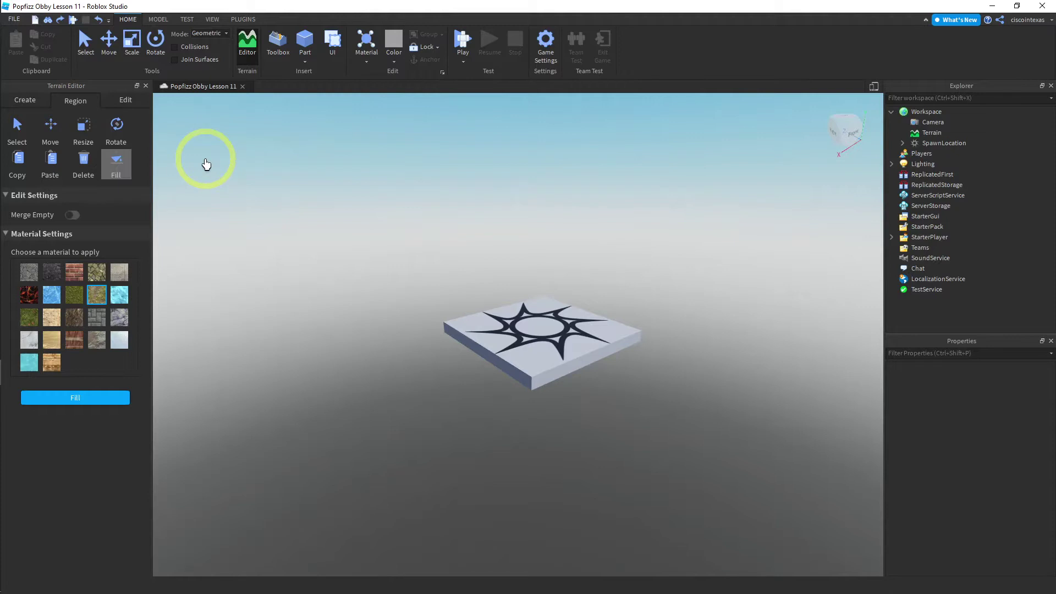
{"action": "left_click", "coordinate": [116, 164]}
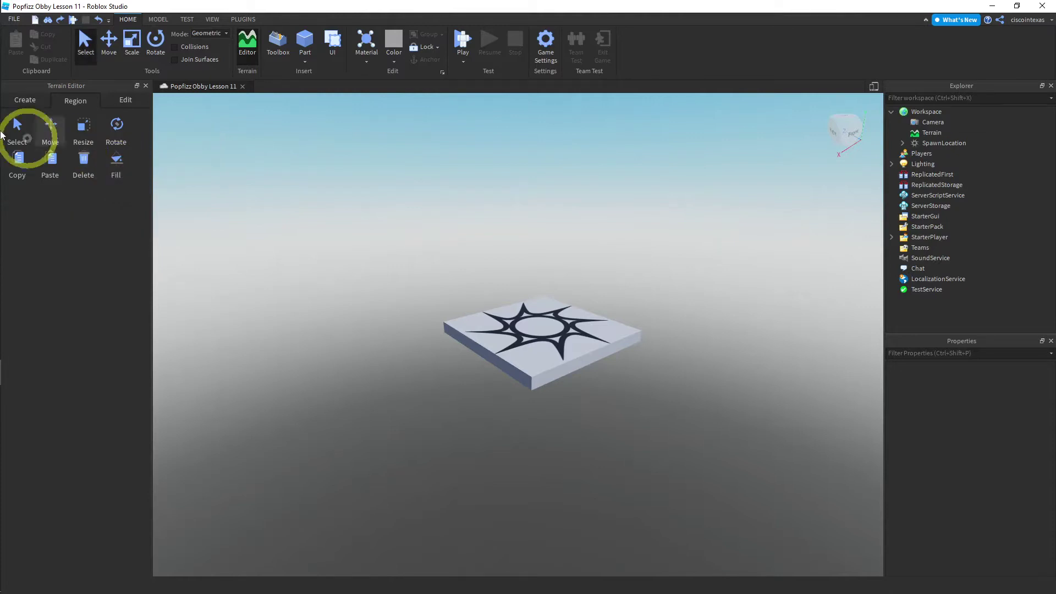
{"action": "mouse_move", "coordinate": [19, 136]}
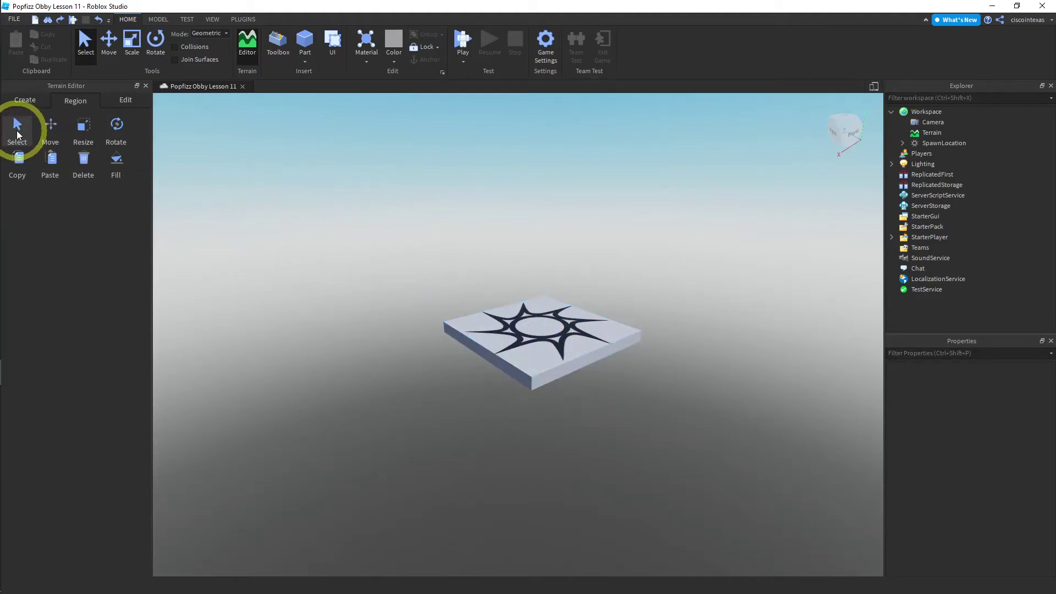
{"action": "left_click", "coordinate": [17, 132]}
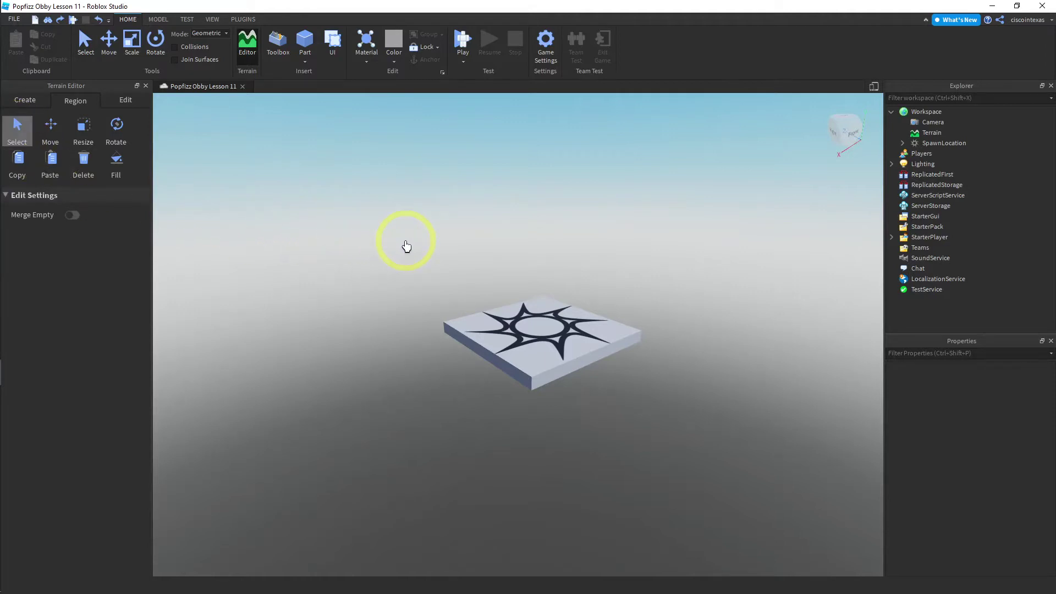
{"action": "left_click_drag", "start_coordinate": [407, 246], "coordinate": [593, 362]}
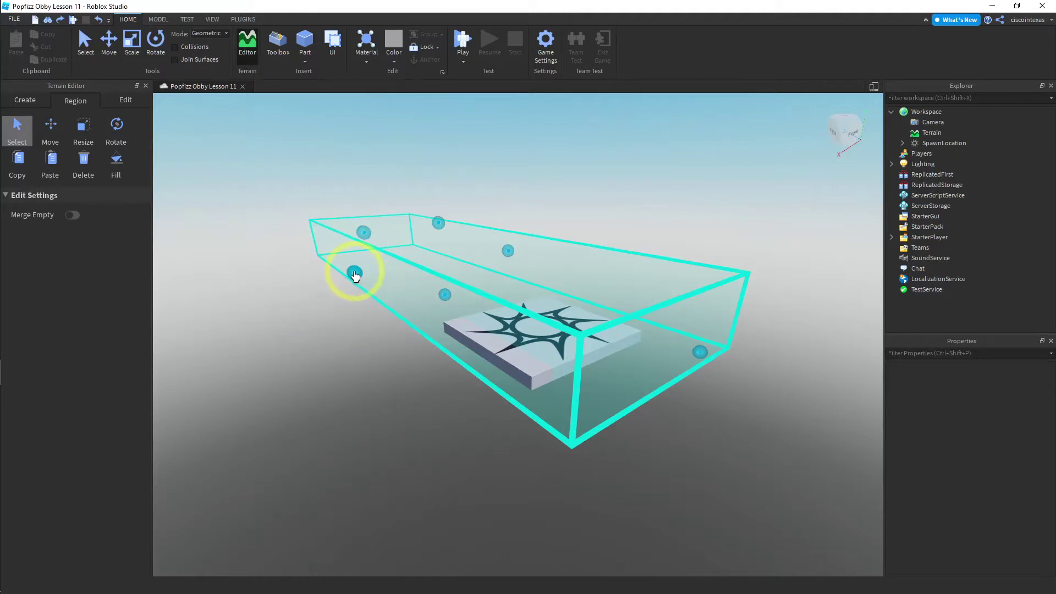
Enlarge the terrain region around the spawn platform by extending both long sides and the end nearest the platform.
{"action": "left_click_drag", "start_coordinate": [355, 275], "coordinate": [254, 325]}
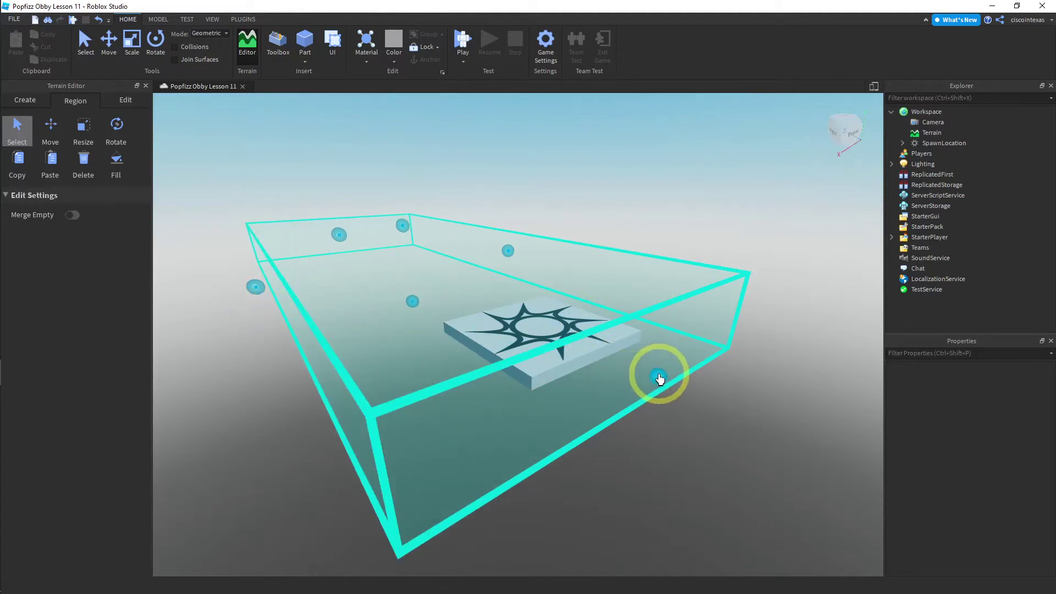
{"action": "left_click_drag", "start_coordinate": [659, 379], "coordinate": [718, 405]}
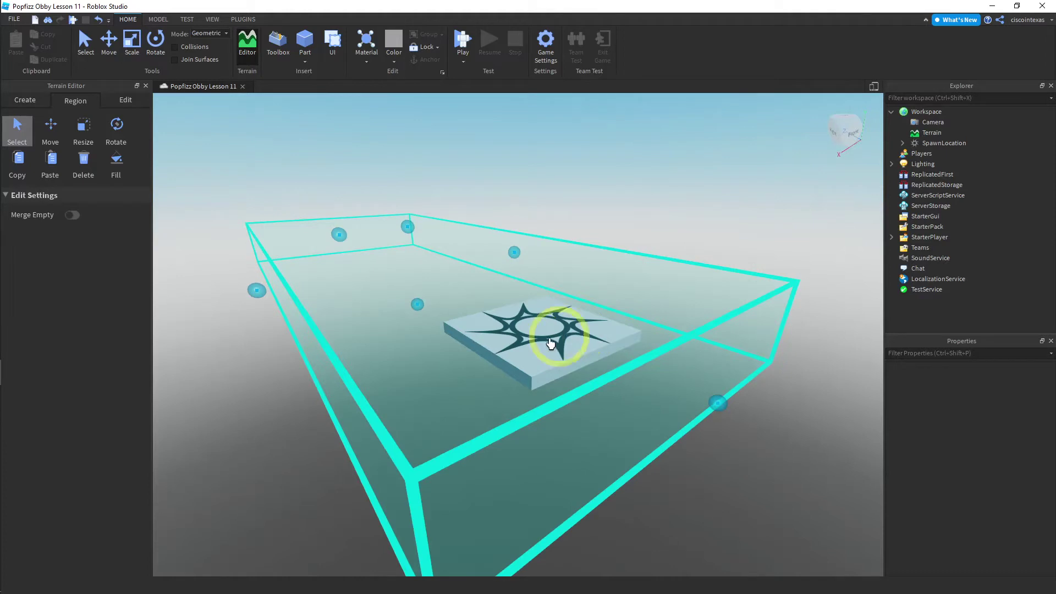
{"action": "right_click_drag", "start_coordinate": [536, 339], "coordinate": [586, 339]}
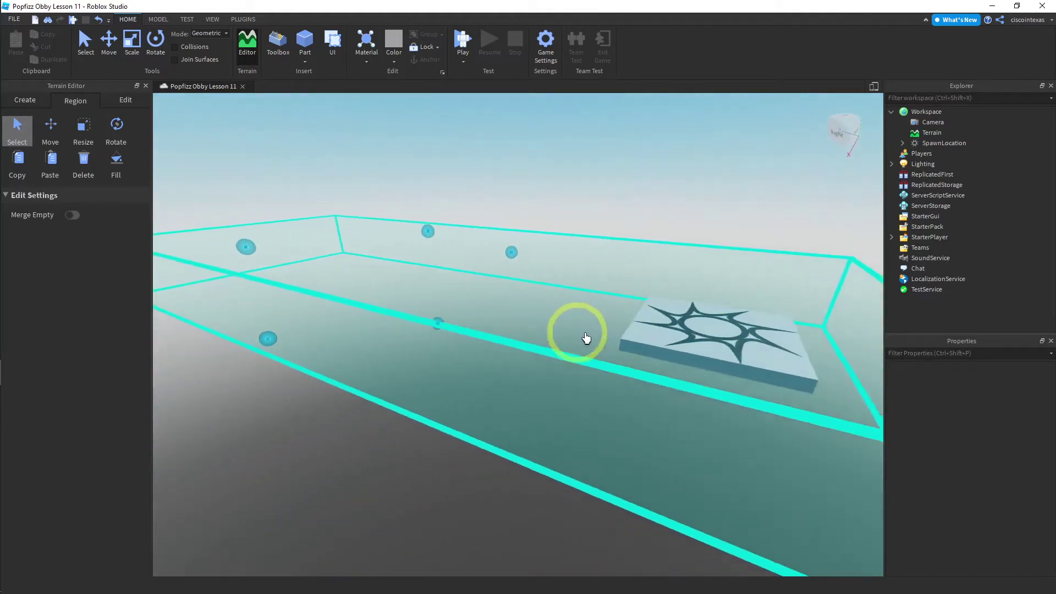
{"action": "scroll", "coordinate": [586, 338], "scroll_direction": "down", "scroll_amount": 8}
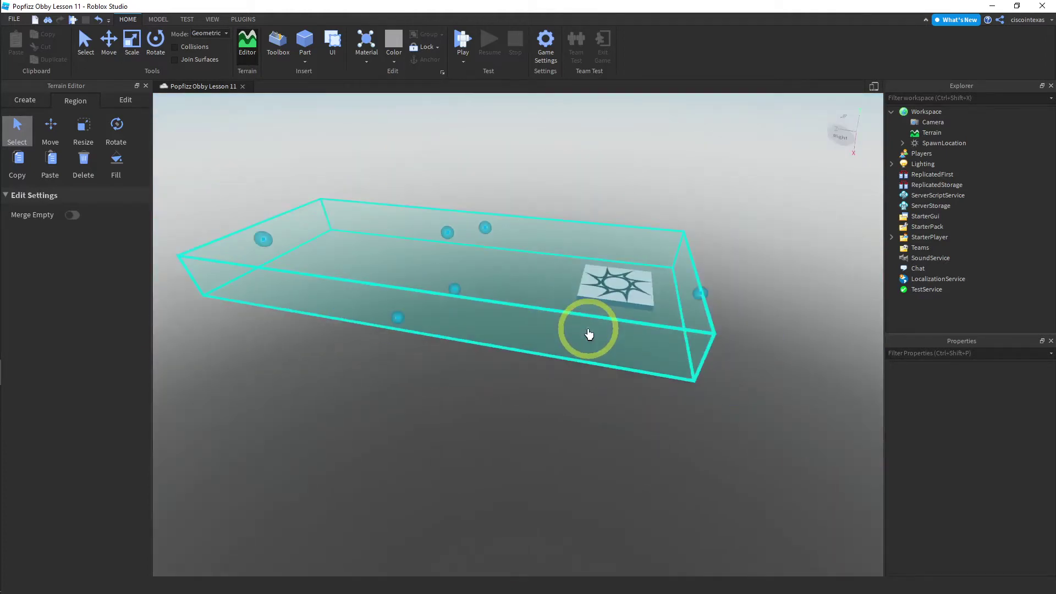
{"action": "scroll", "coordinate": [589, 334], "scroll_direction": "down", "scroll_amount": 3}
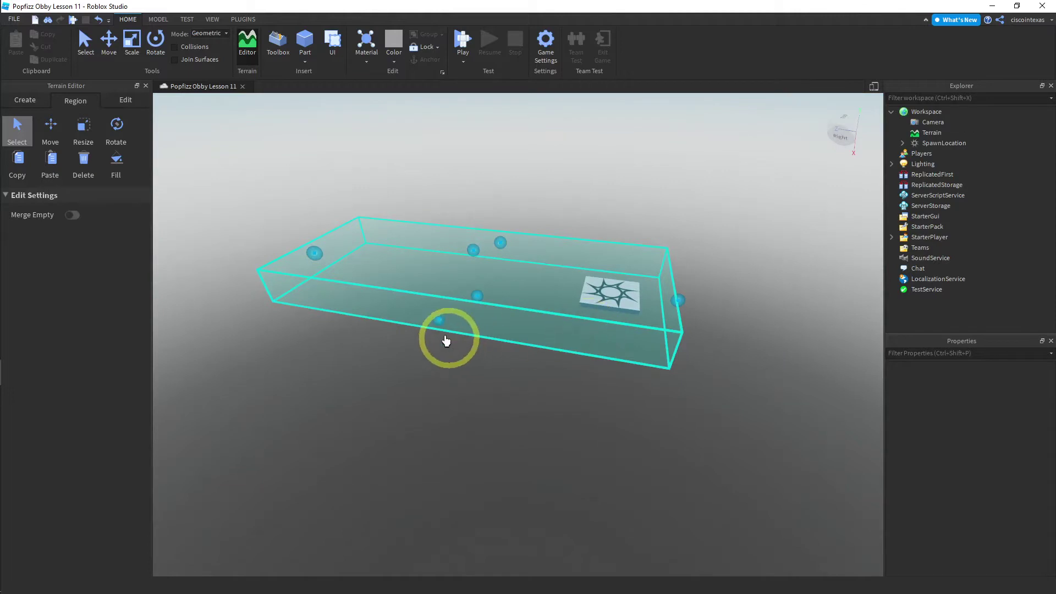
{"action": "left_click", "coordinate": [439, 320]}
{"action": "left_click_drag", "start_coordinate": [439, 324], "coordinate": [401, 410]}
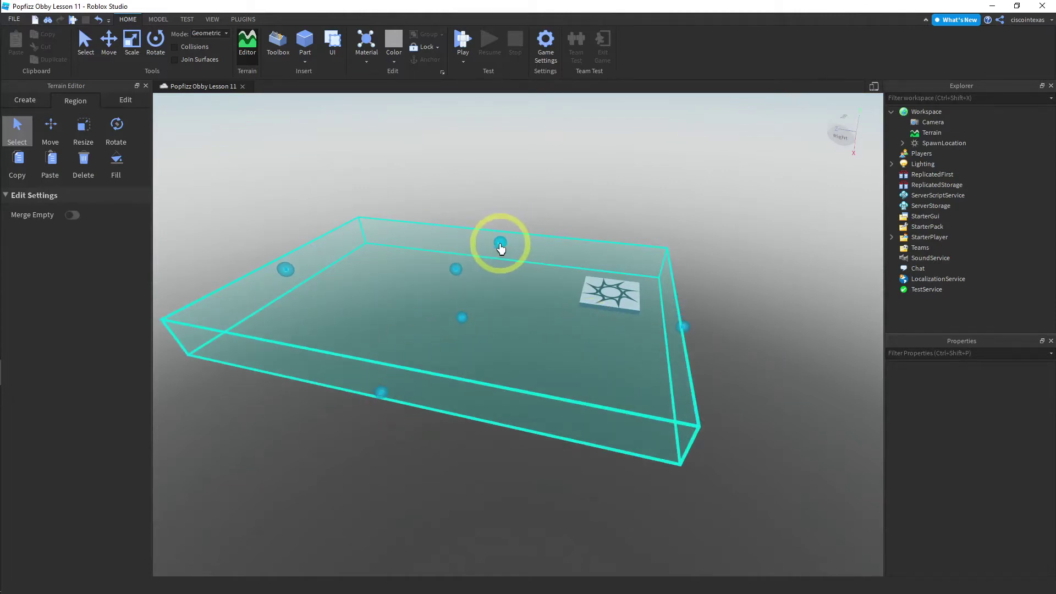
{"action": "left_click_drag", "start_coordinate": [502, 243], "coordinate": [523, 207]}
Lengthen the terrain region far out from the spawn platform and slightly extend the end nearest the platform.
{"action": "scroll", "coordinate": [520, 282], "scroll_direction": "down", "scroll_amount": 3}
{"action": "scroll", "coordinate": [520, 282], "scroll_direction": "down", "scroll_amount": 1}
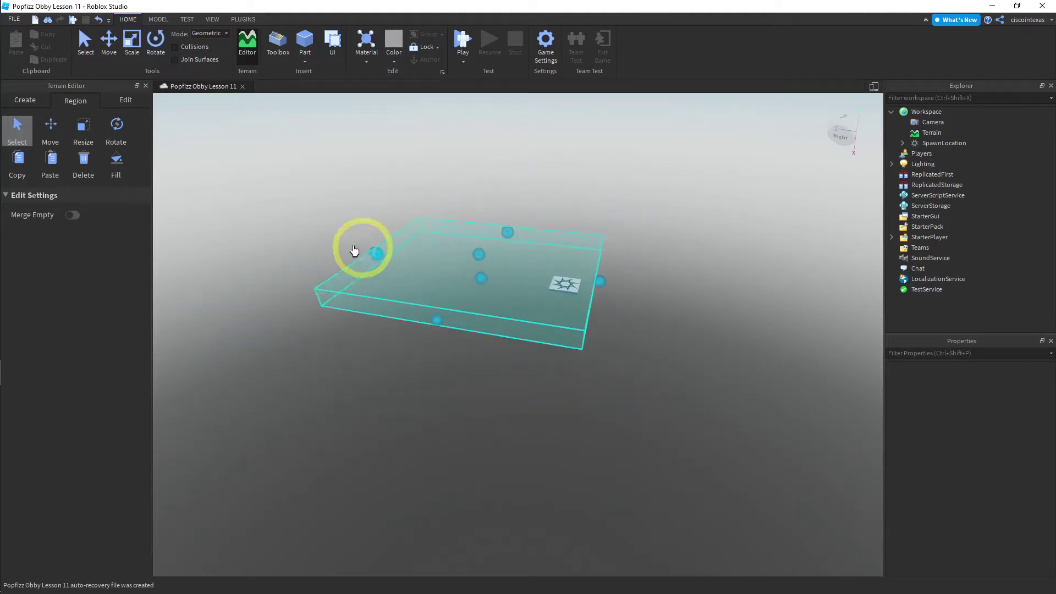
{"action": "left_click_drag", "start_coordinate": [355, 250], "coordinate": [251, 220]}
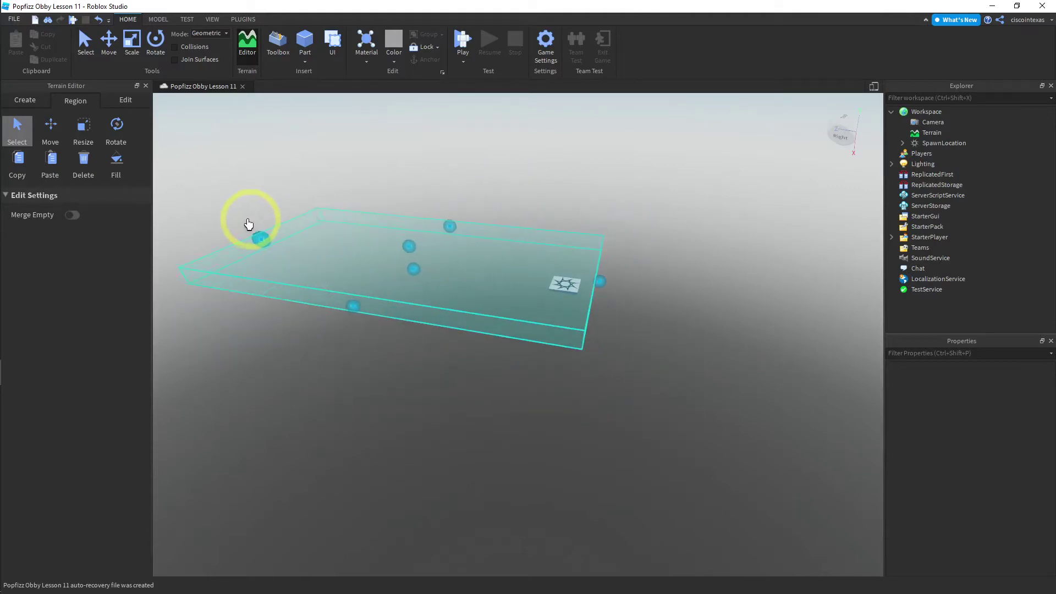
{"action": "scroll", "coordinate": [471, 284], "scroll_direction": "down", "scroll_amount": 2}
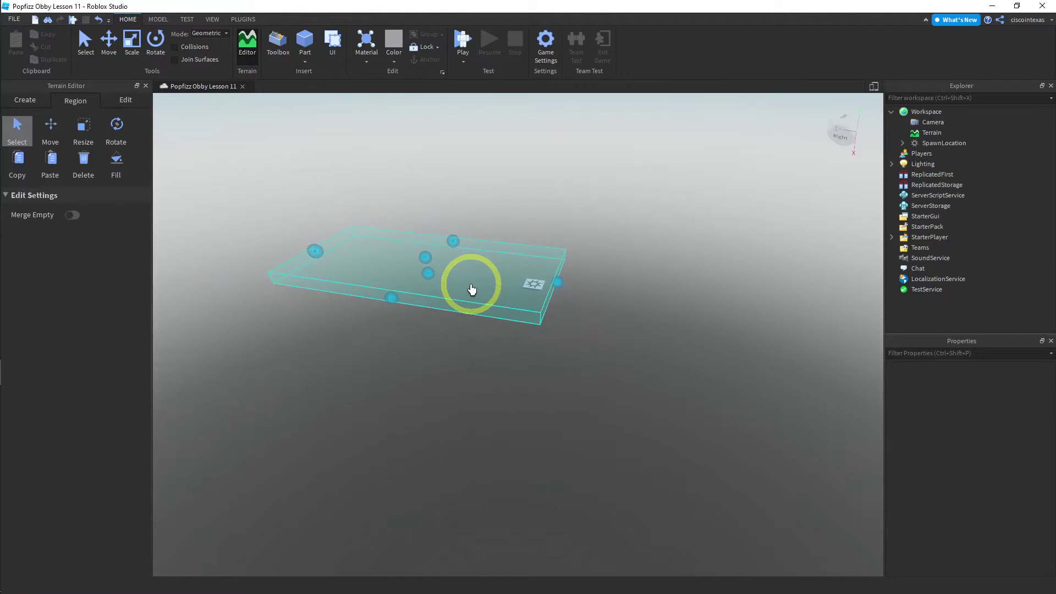
{"action": "key", "text": "a"}
{"action": "key", "text": "a"}
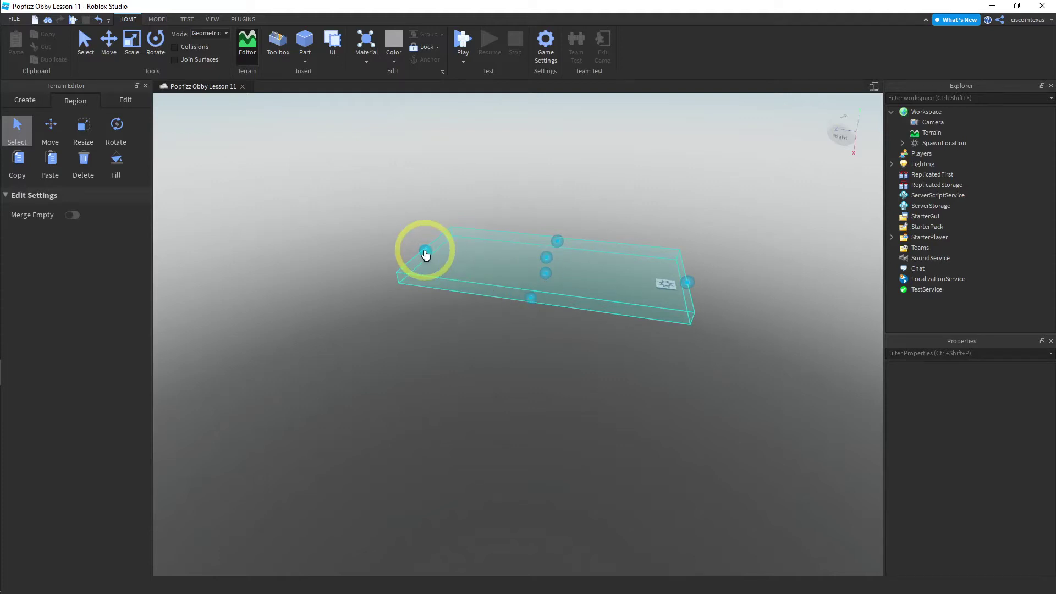
{"action": "left_click_drag", "start_coordinate": [425, 253], "coordinate": [223, 228]}
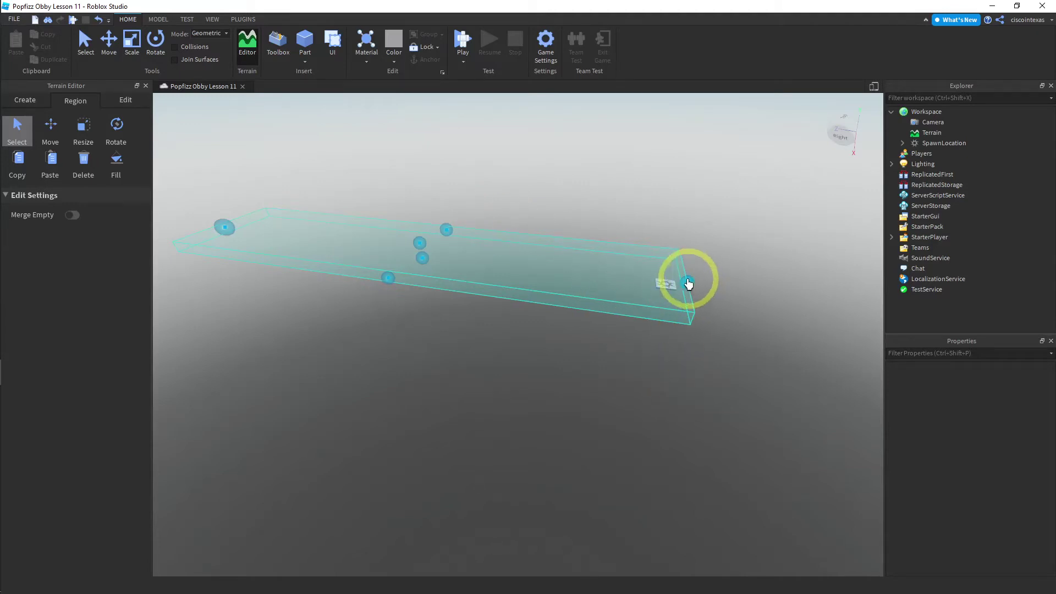
{"action": "left_click_drag", "start_coordinate": [688, 283], "coordinate": [713, 285]}
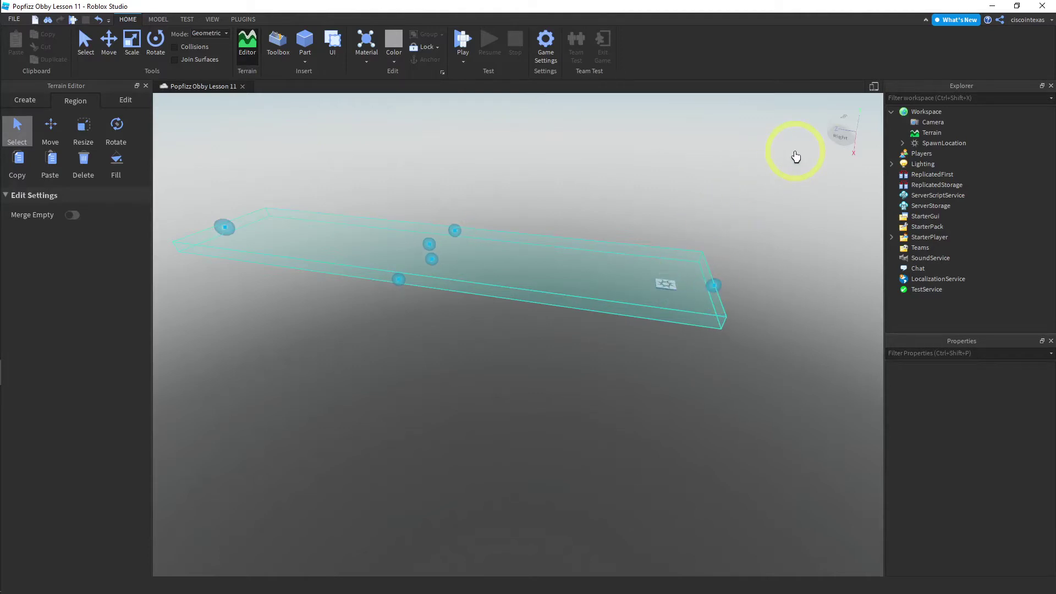
Extend the long side of the region closer to the spawn platform until the platform is centred across the width.
{"action": "left_click", "coordinate": [842, 125]}
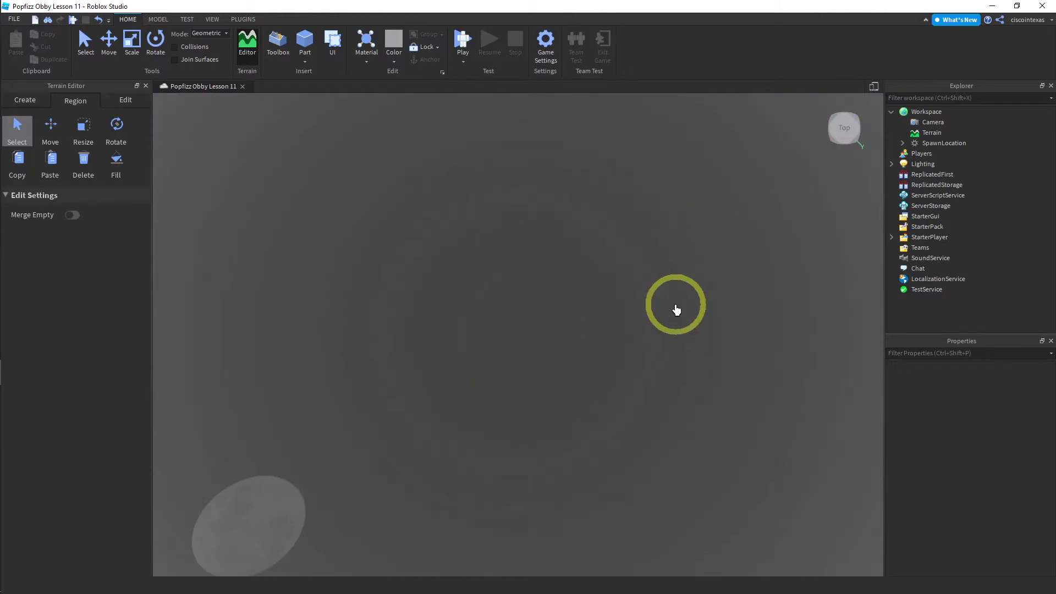
{"action": "key", "text": "a"}
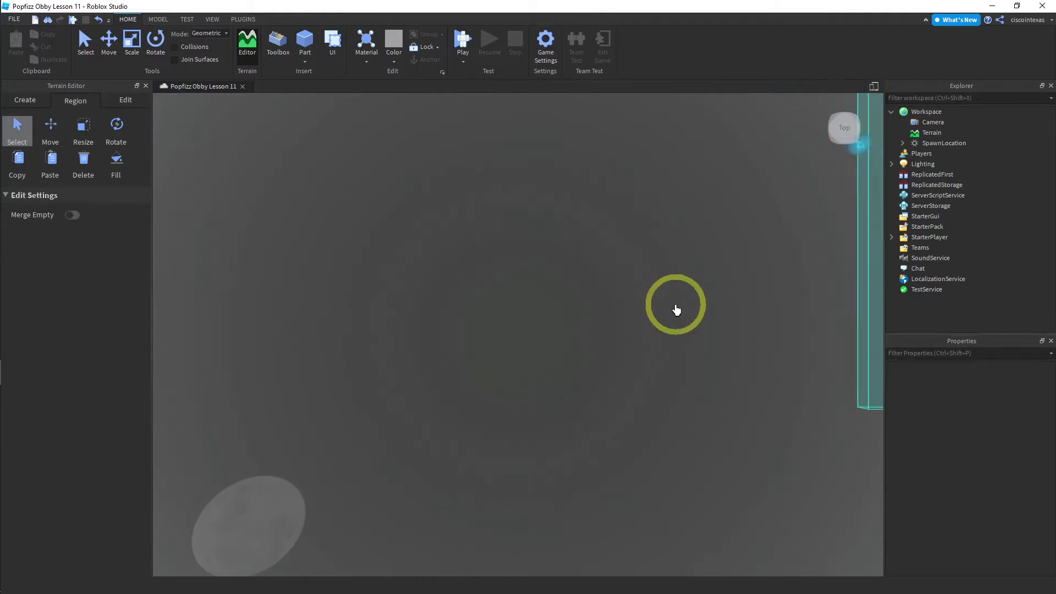
{"action": "key", "text": "d"}
{"action": "key", "text": "d"}
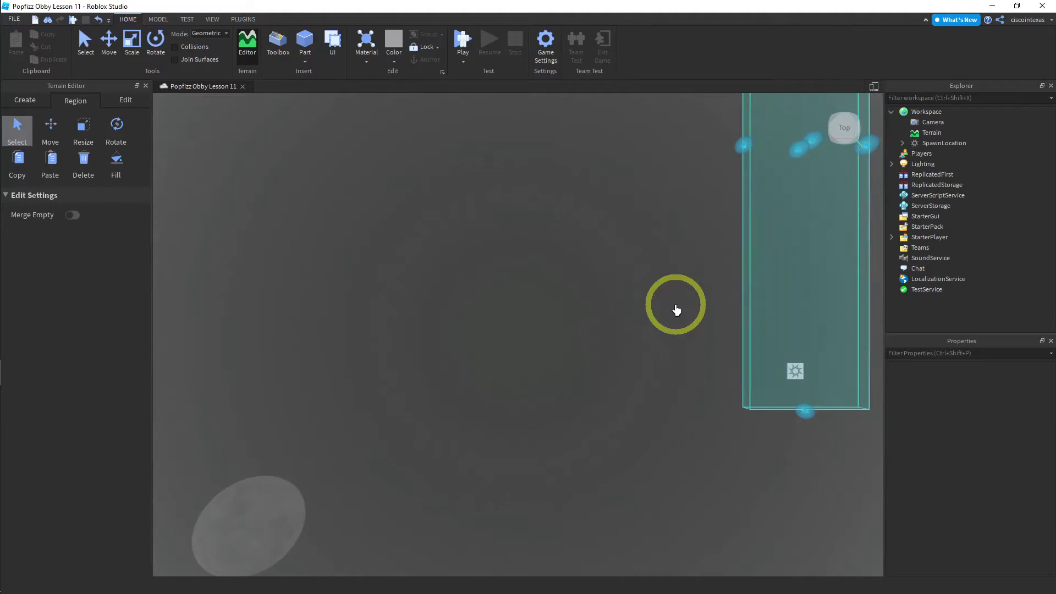
{"action": "key", "text": "d"}
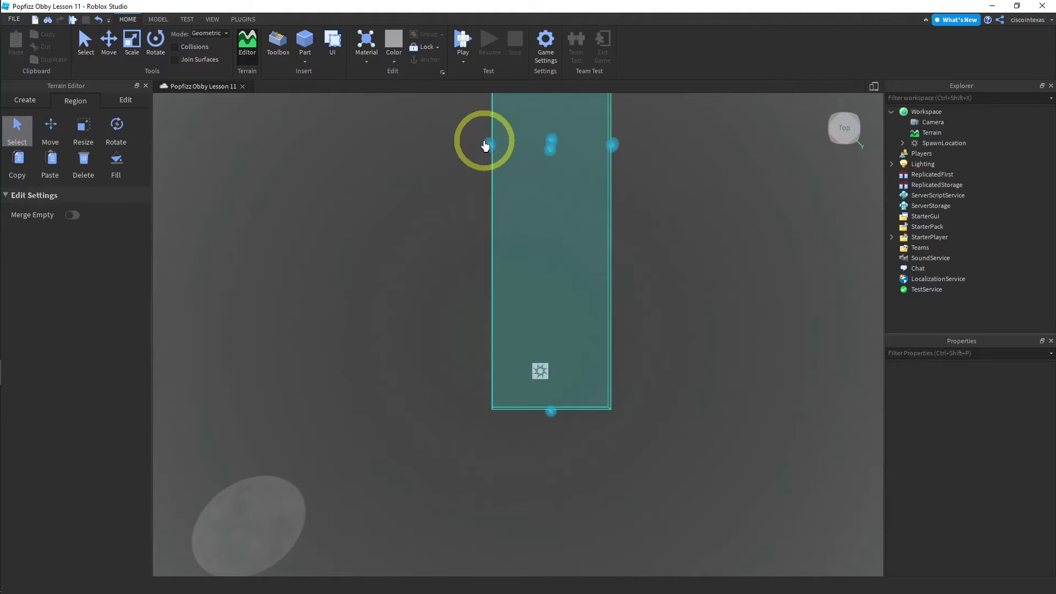
{"action": "left_click_drag", "start_coordinate": [485, 145], "coordinate": [465, 152]}
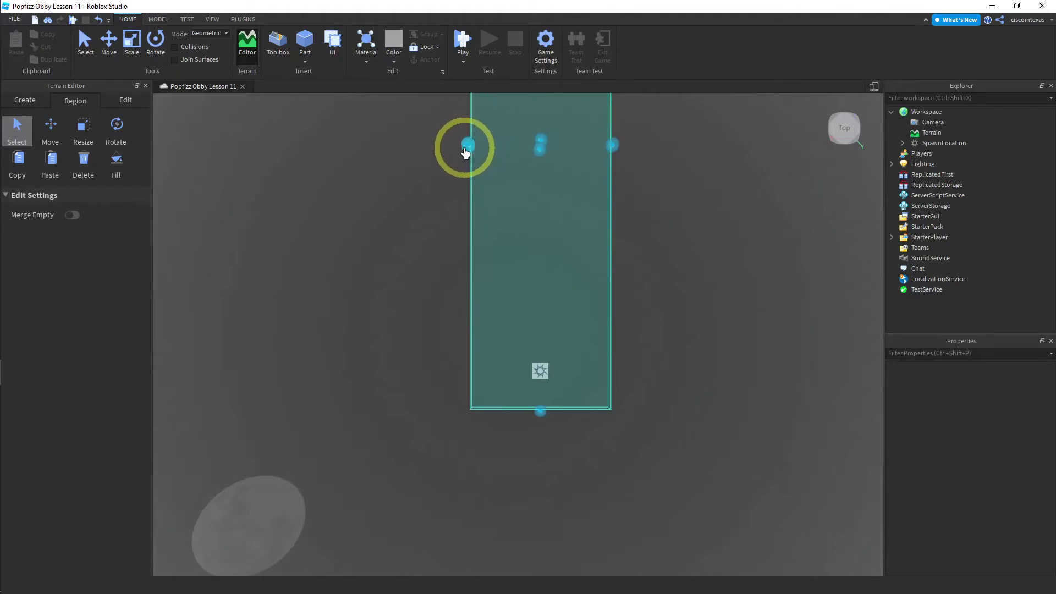
Widen the terrain region by equal amounts on both long sides, keeping the spawn platform centred.
{"action": "key", "text": "e"}
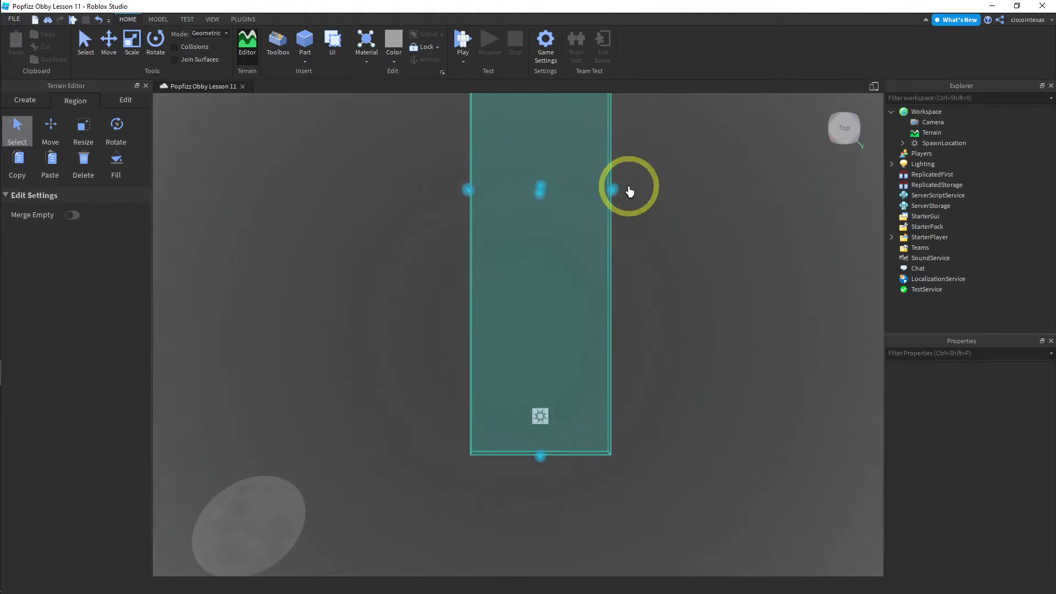
{"action": "key", "text": "e"}
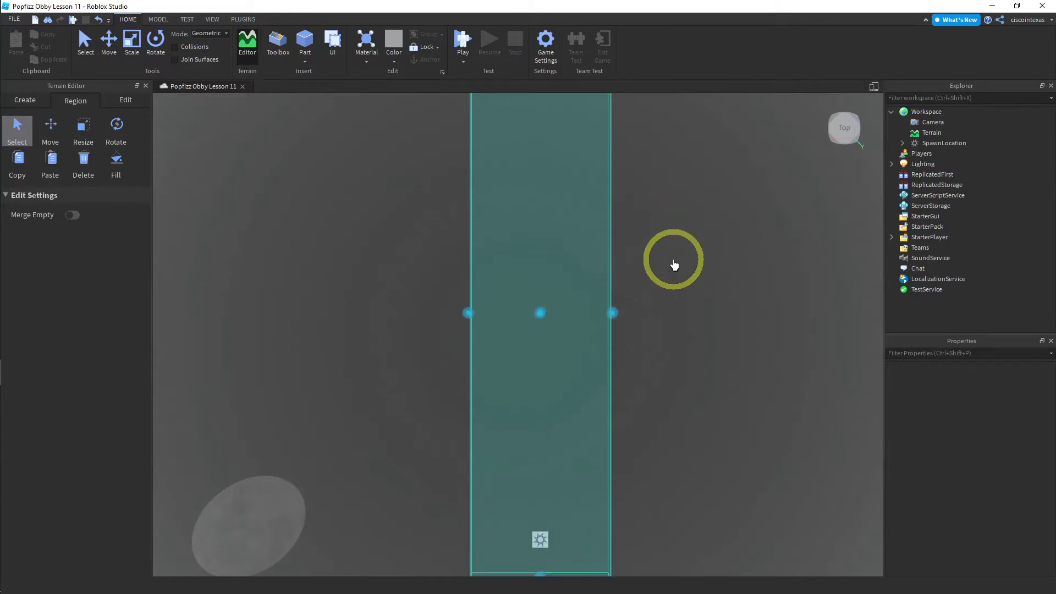
{"action": "key", "text": "e"}
{"action": "scroll", "coordinate": [674, 264], "scroll_direction": "down", "scroll_amount": 2}
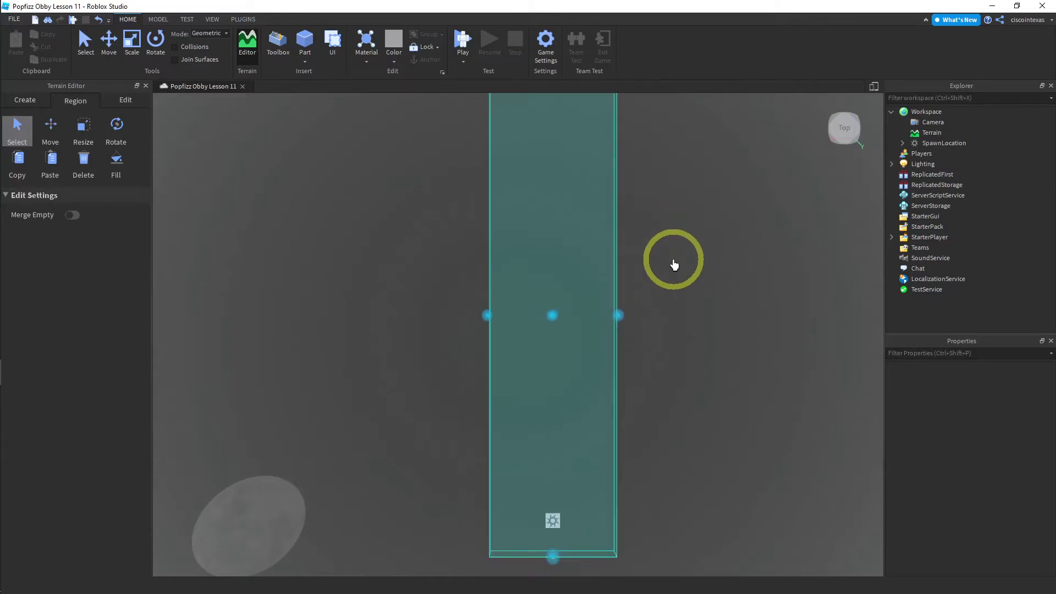
{"action": "key", "text": "e"}
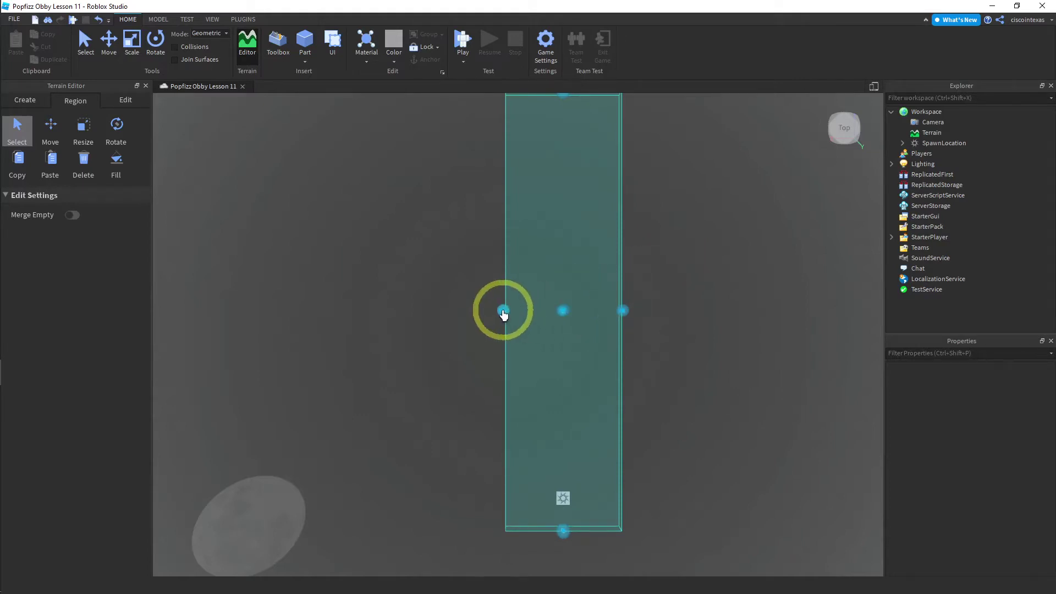
{"action": "left_click_drag", "start_coordinate": [504, 311], "coordinate": [472, 312]}
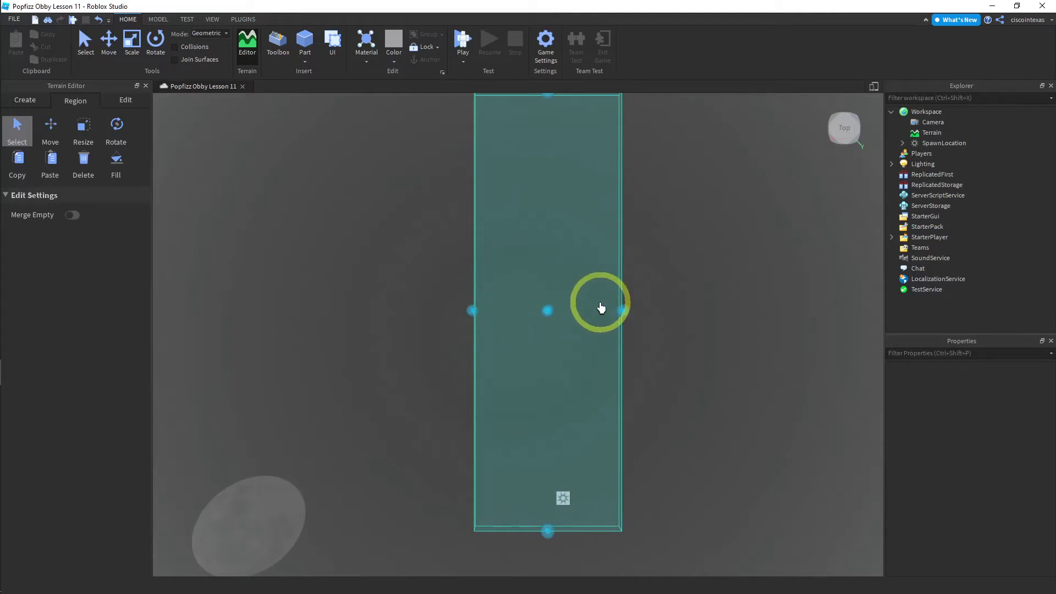
{"action": "left_click_drag", "start_coordinate": [620, 313], "coordinate": [654, 314]}
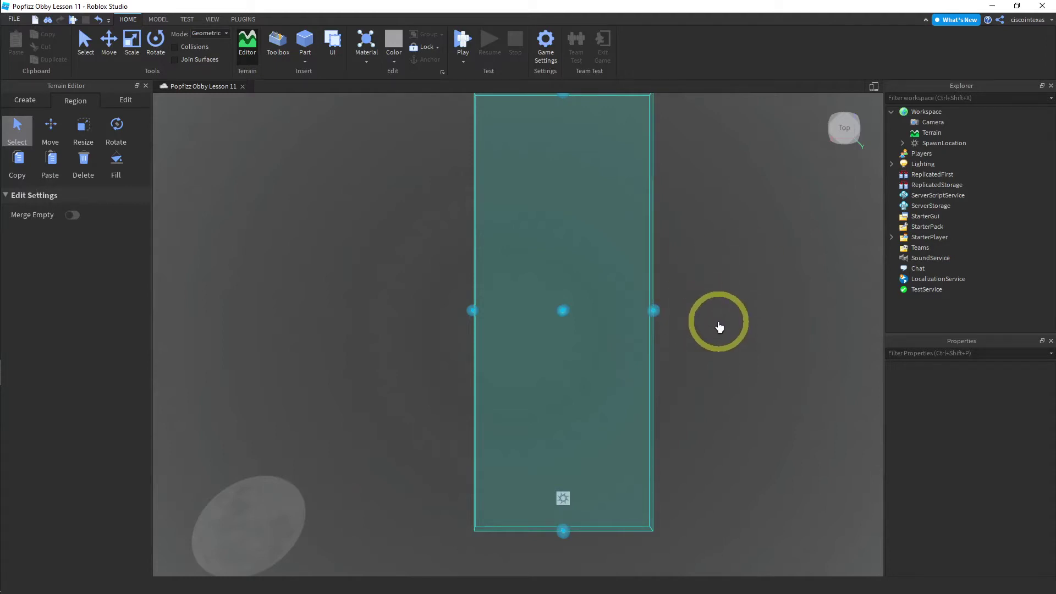
Examine the enlarged terrain region at an angle, checking its extent and height around the spawn platform.
{"action": "right_click_drag", "start_coordinate": [715, 320], "coordinate": [715, 319]}
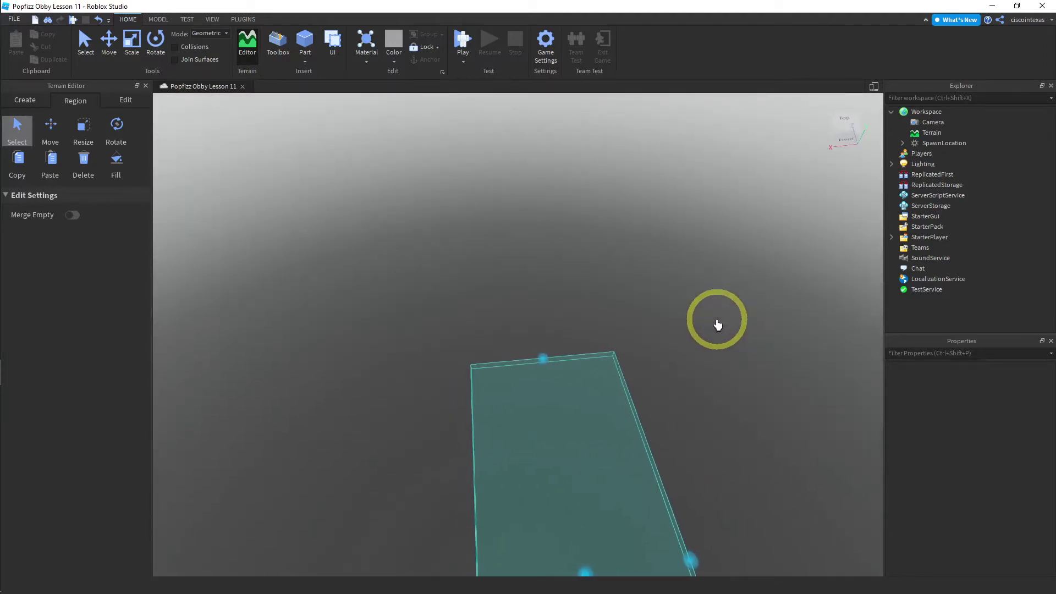
{"action": "right_click_drag", "start_coordinate": [609, 389], "coordinate": [611, 390]}
{"action": "key", "text": "q"}
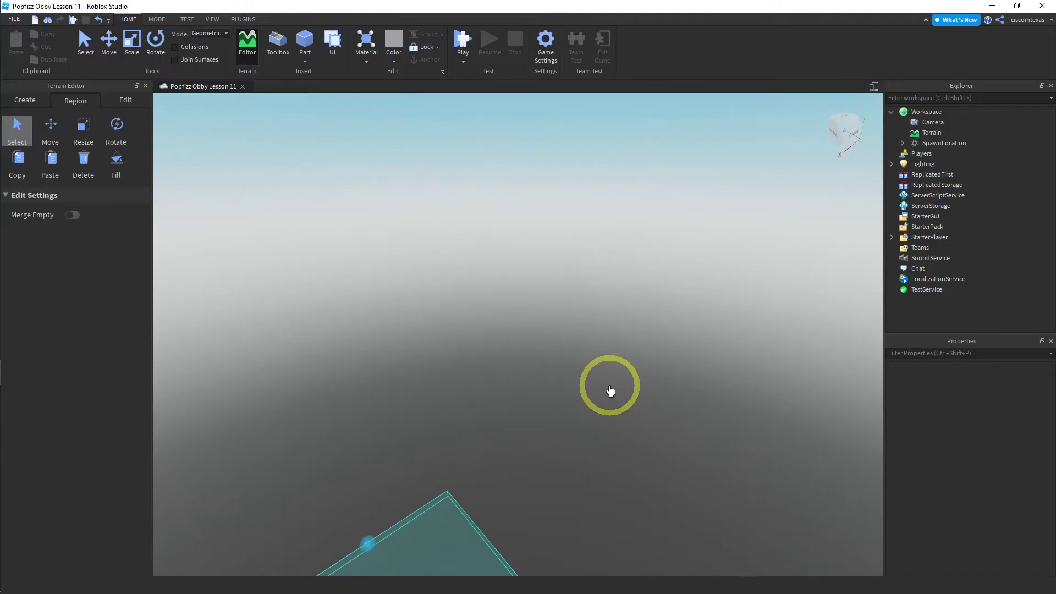
{"action": "key", "text": "q"}
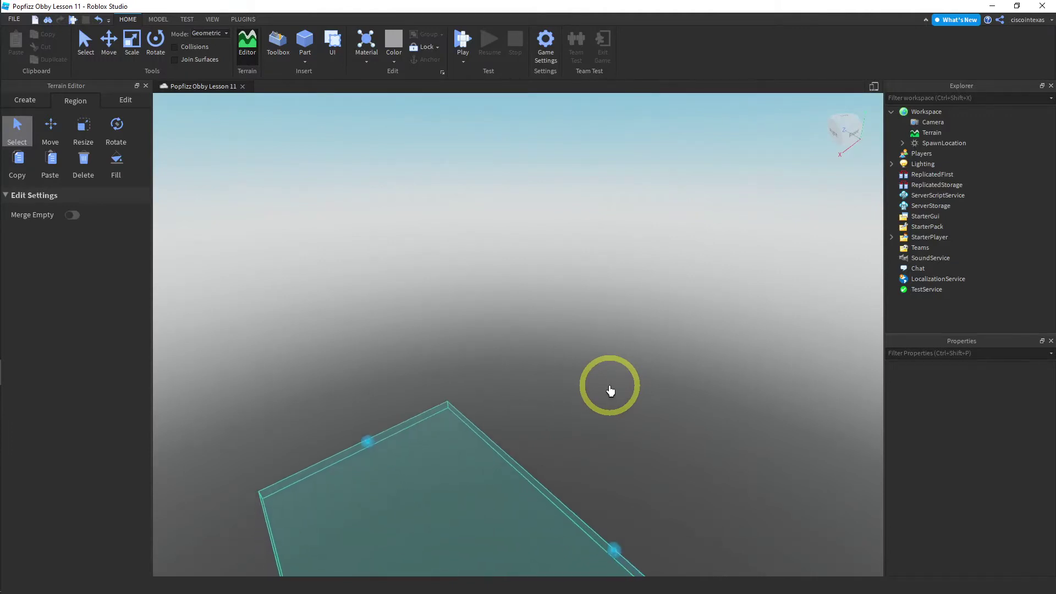
{"action": "key", "text": "q"}
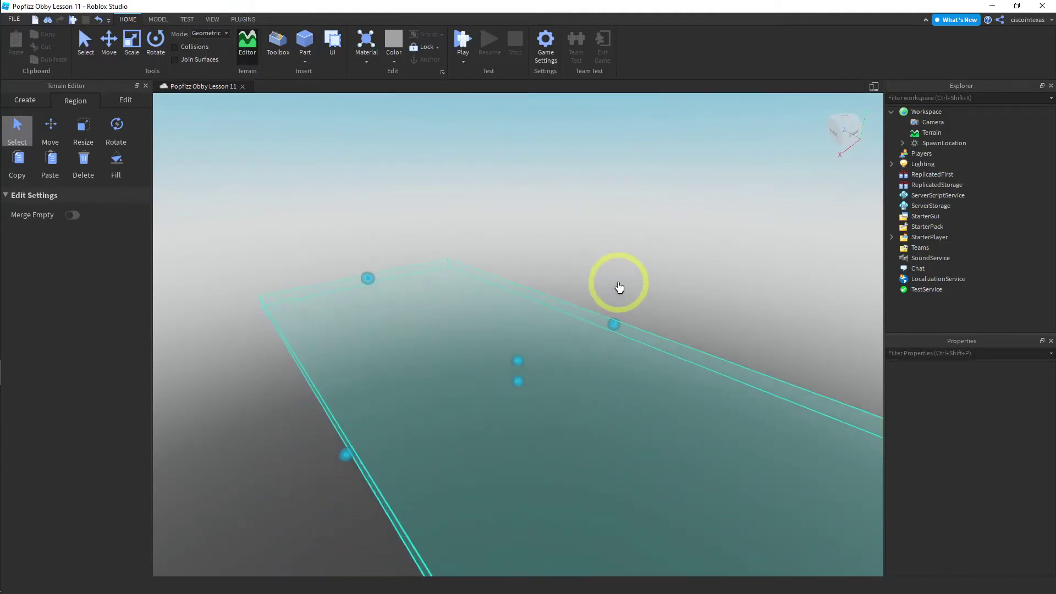
{"action": "right_click_drag", "start_coordinate": [632, 276], "coordinate": [632, 268]}
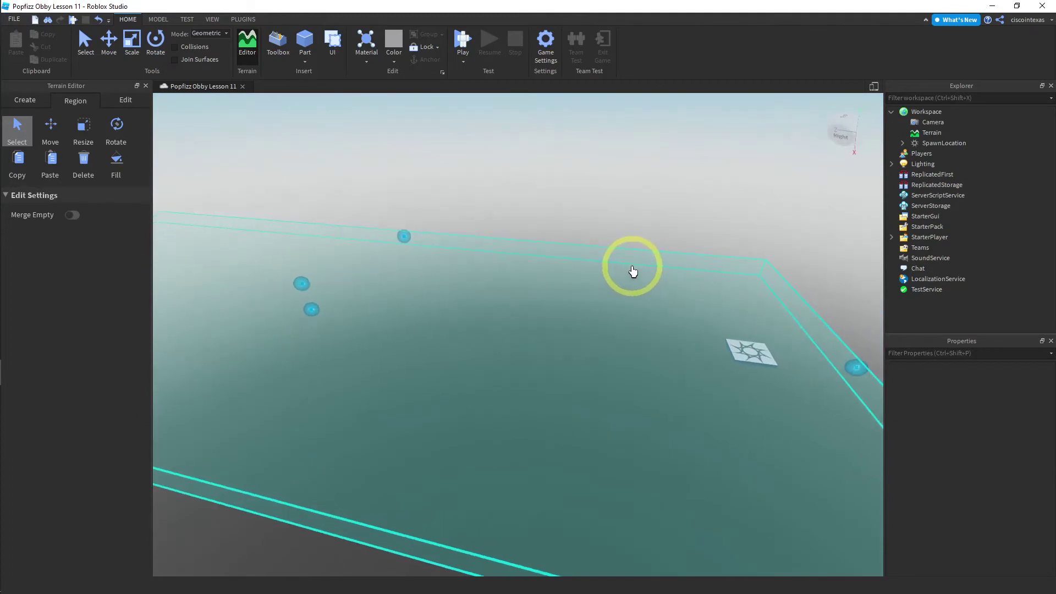
{"action": "scroll", "coordinate": [632, 268], "scroll_direction": "down", "scroll_amount": 1}
{"action": "right_click_drag", "start_coordinate": [569, 288], "coordinate": [568, 292]}
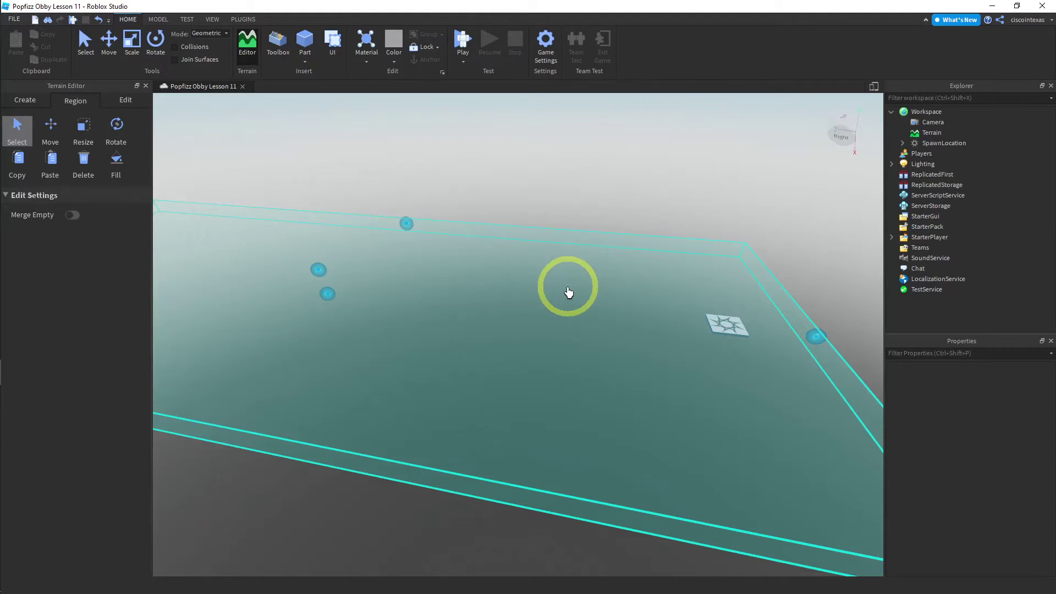
Fill the selected terrain region around the spawn platform with the Concrete material.
{"action": "left_click", "coordinate": [117, 172]}
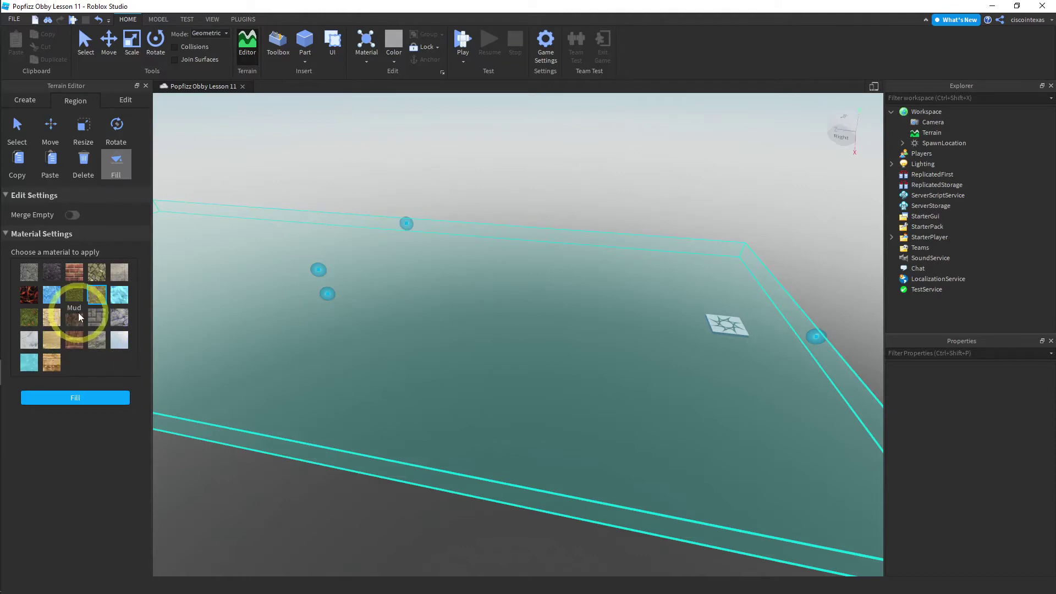
{"action": "left_click", "coordinate": [124, 273]}
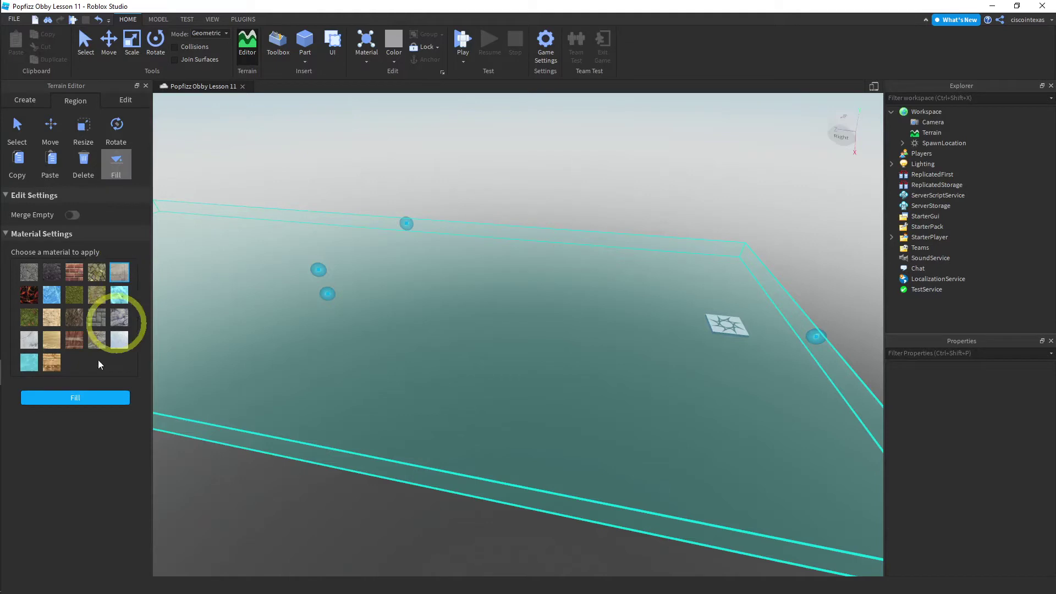
{"action": "left_click", "coordinate": [87, 404]}
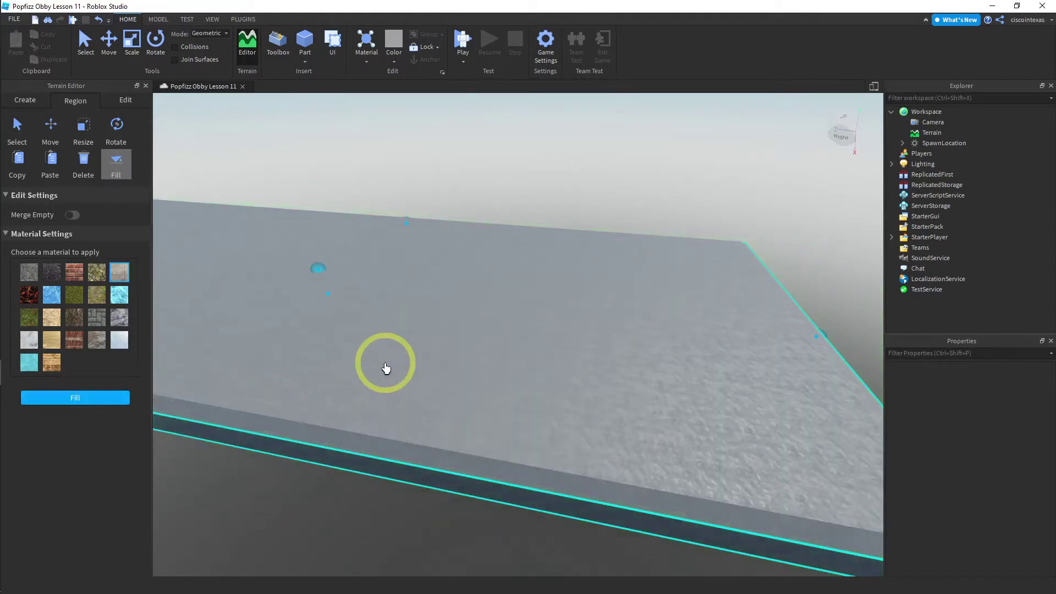
Raise the SpawnLocation vertically out of the filled terrain so it floats well above the slab's surface.
{"action": "scroll", "coordinate": [467, 328], "scroll_direction": "down", "scroll_amount": 3}
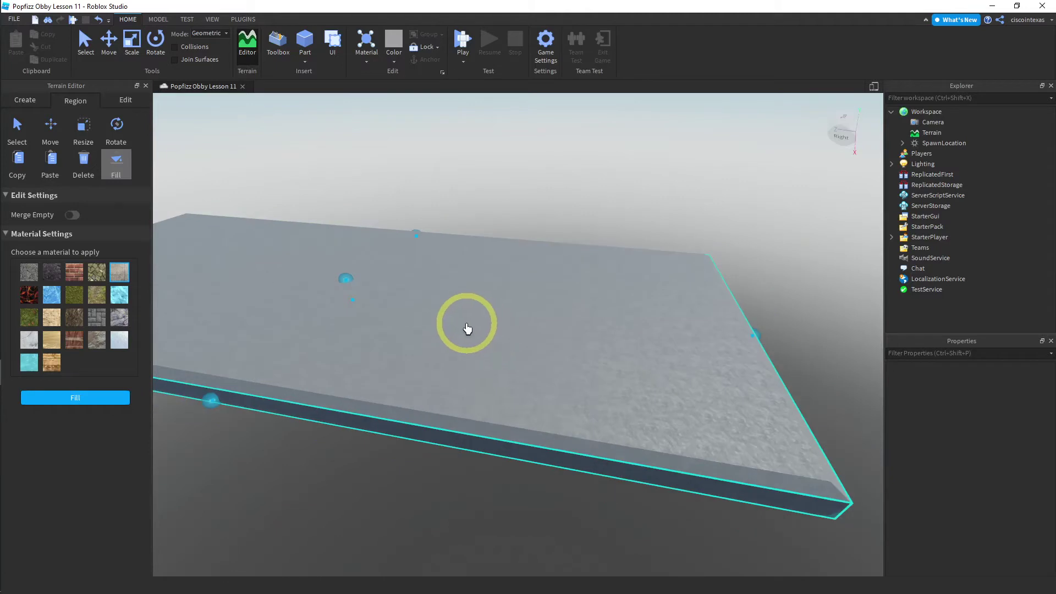
{"action": "right_click_drag", "start_coordinate": [467, 328], "coordinate": [469, 324]}
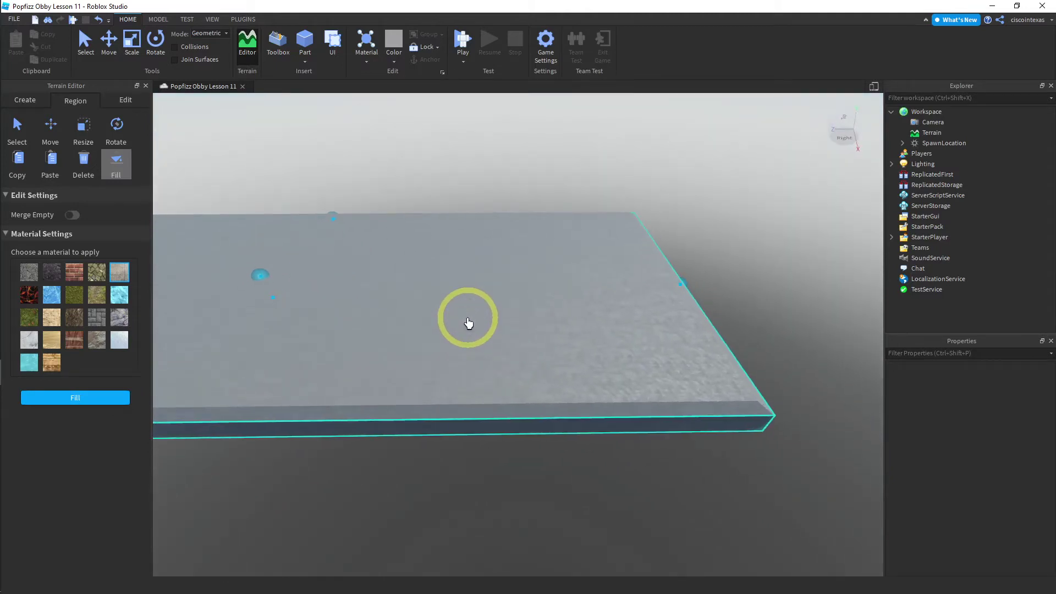
{"action": "key", "text": "a"}
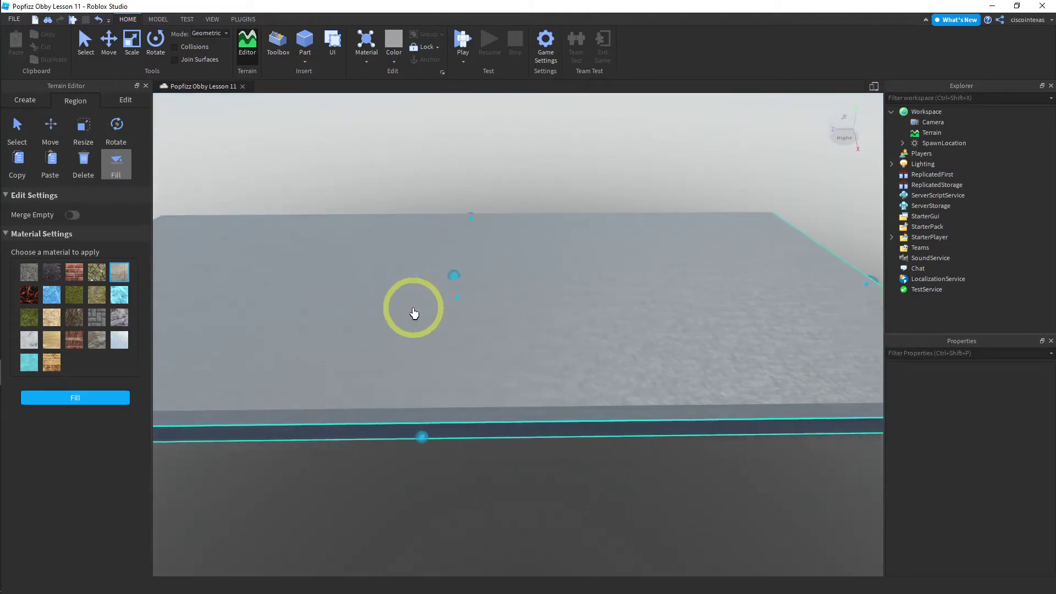
{"action": "right_click_drag", "start_coordinate": [414, 314], "coordinate": [414, 313]}
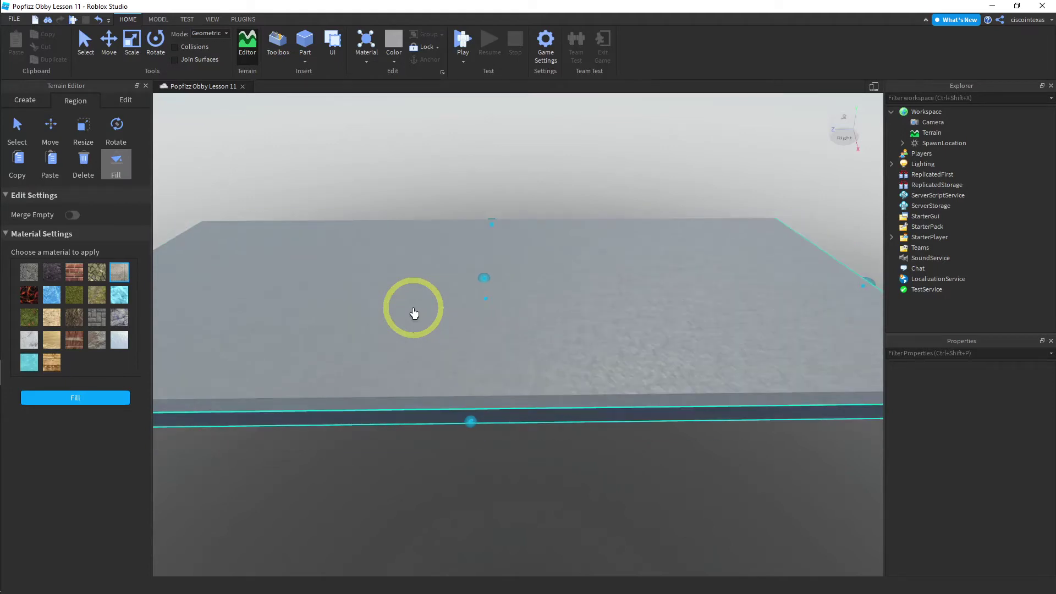
{"action": "scroll", "coordinate": [415, 314], "scroll_direction": "down", "scroll_amount": 3}
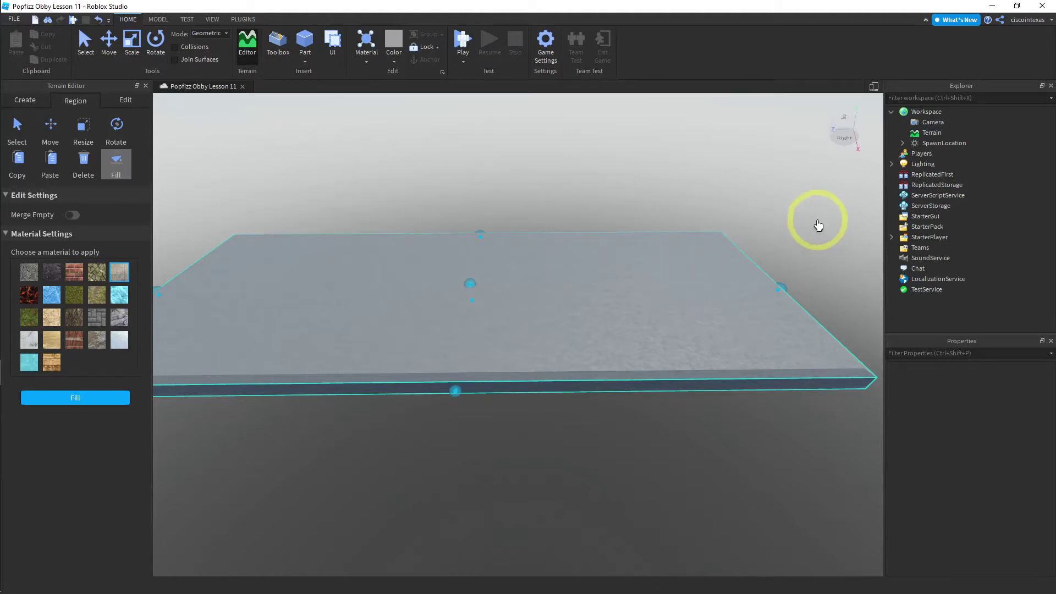
{"action": "left_click", "coordinate": [927, 144]}
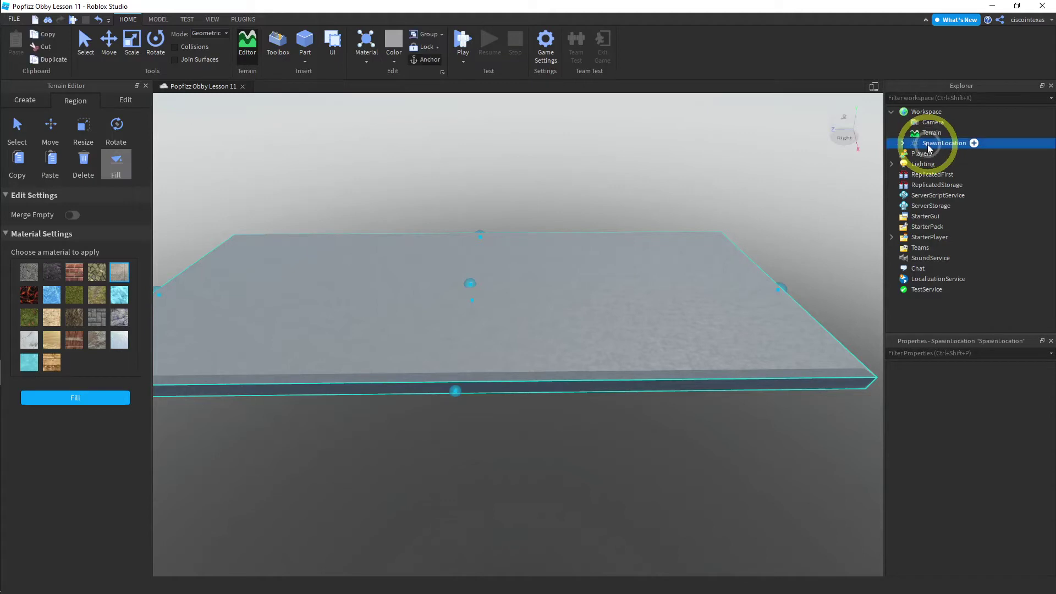
{"action": "left_click", "coordinate": [108, 48]}
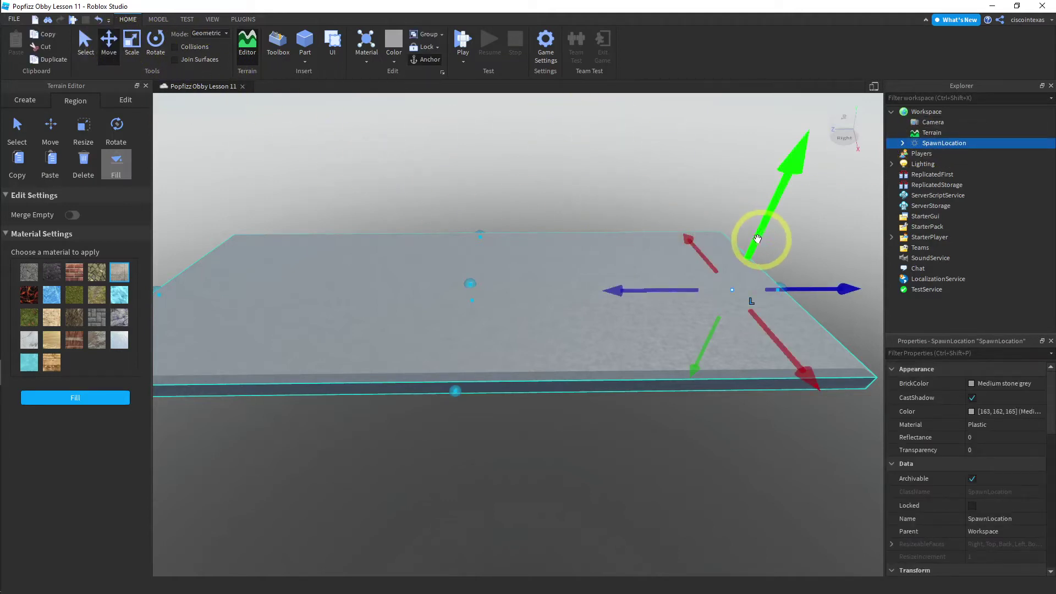
{"action": "left_click_drag", "start_coordinate": [751, 241], "coordinate": [797, 190]}
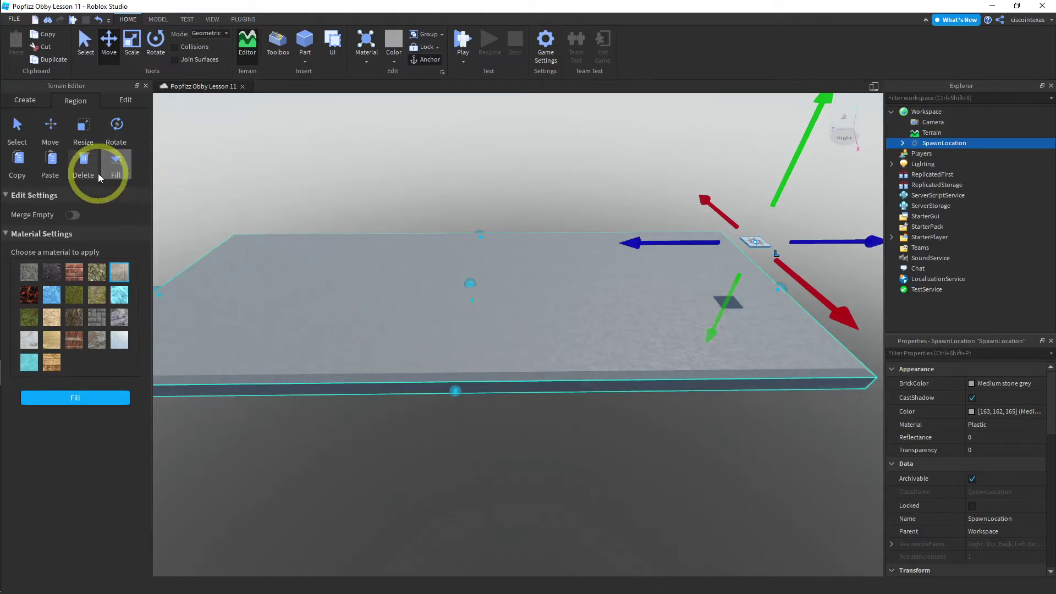
Copy and paste the filled terrain region, and move the copy straight up to form a second slab beneath the spawn platform.
{"action": "left_click", "coordinate": [17, 162]}
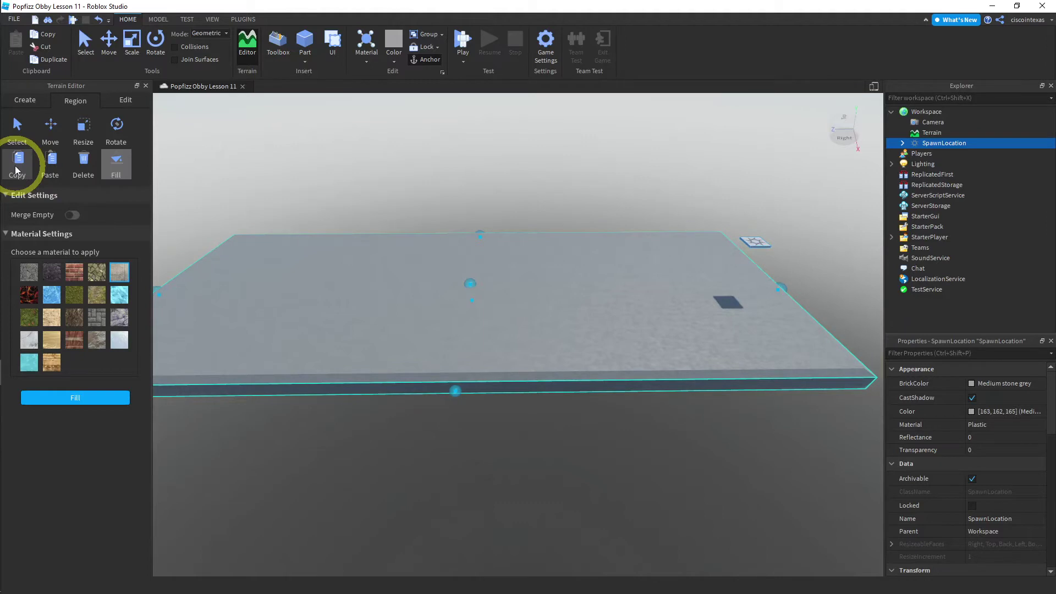
{"action": "left_click", "coordinate": [54, 170]}
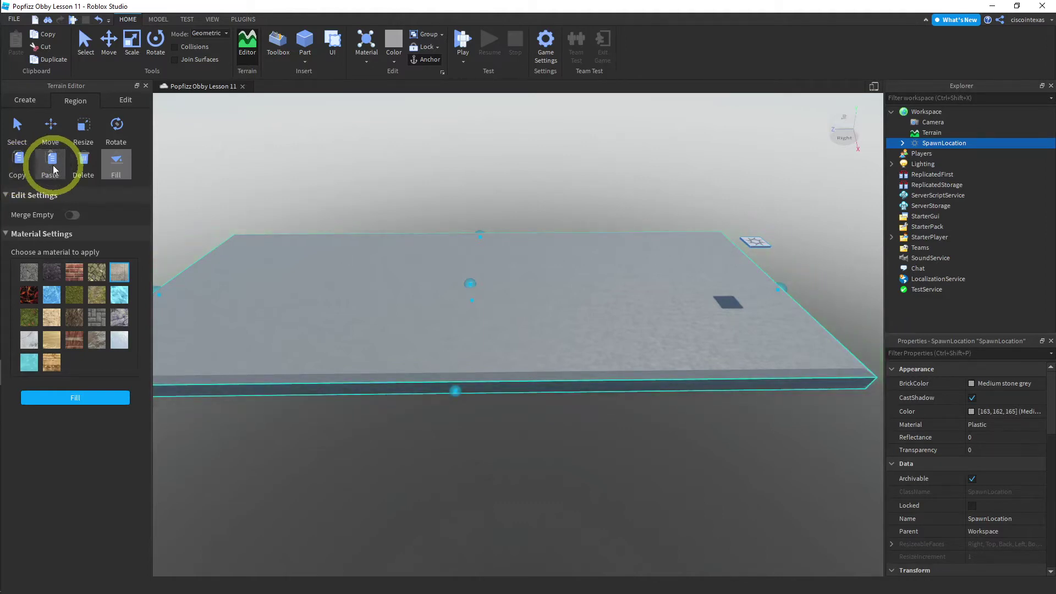
{"action": "left_click", "coordinate": [51, 125]}
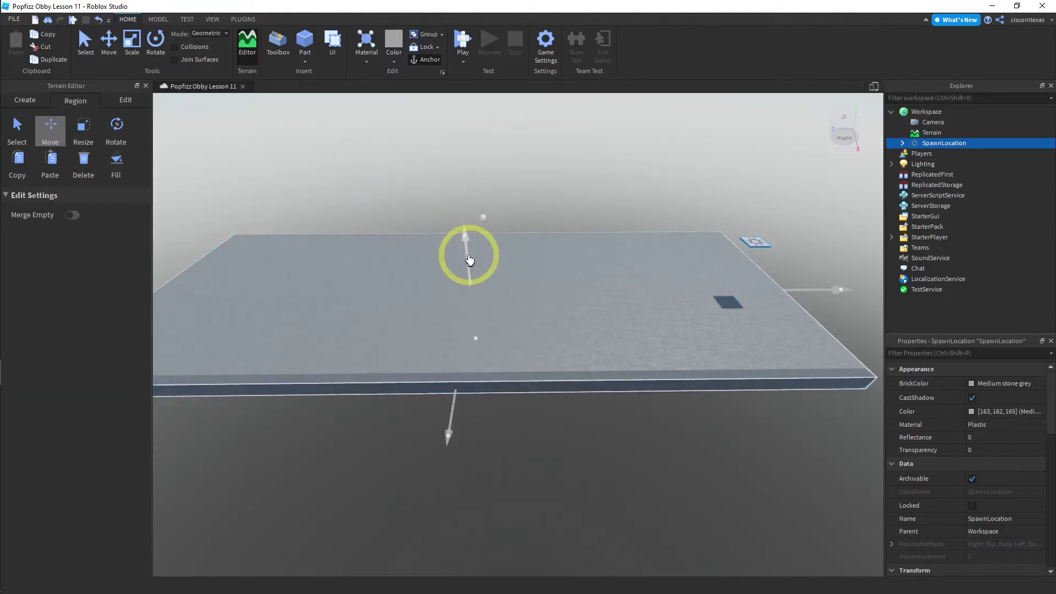
{"action": "left_click_drag", "start_coordinate": [469, 259], "coordinate": [480, 230]}
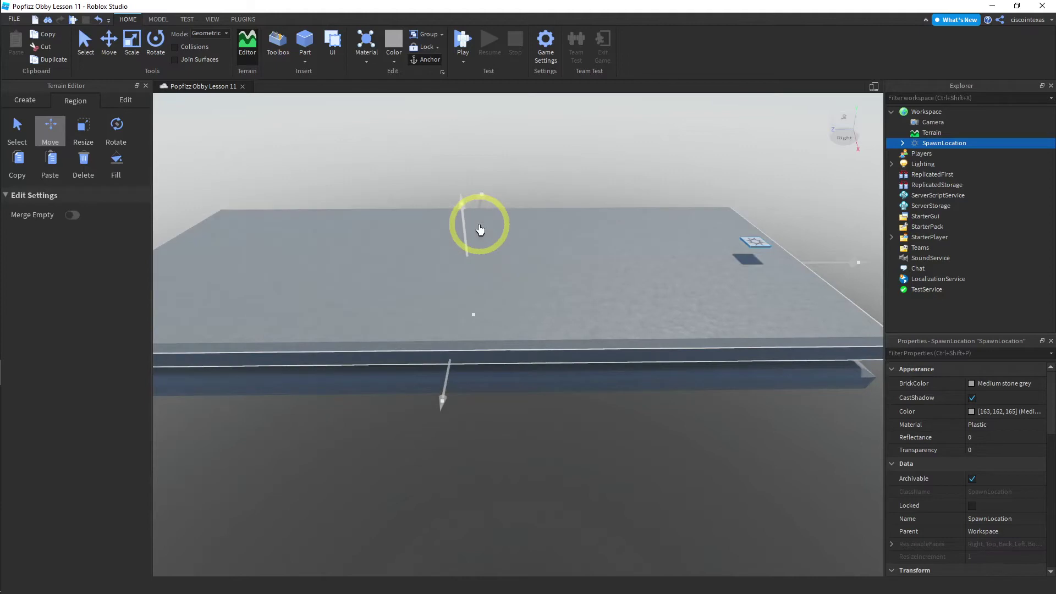
Examine the two stacked terrain slabs from the side, checking the gap between them along their length and at the spawn end.
{"action": "right_click_drag", "start_coordinate": [628, 387], "coordinate": [629, 389]}
{"action": "key", "text": "q"}
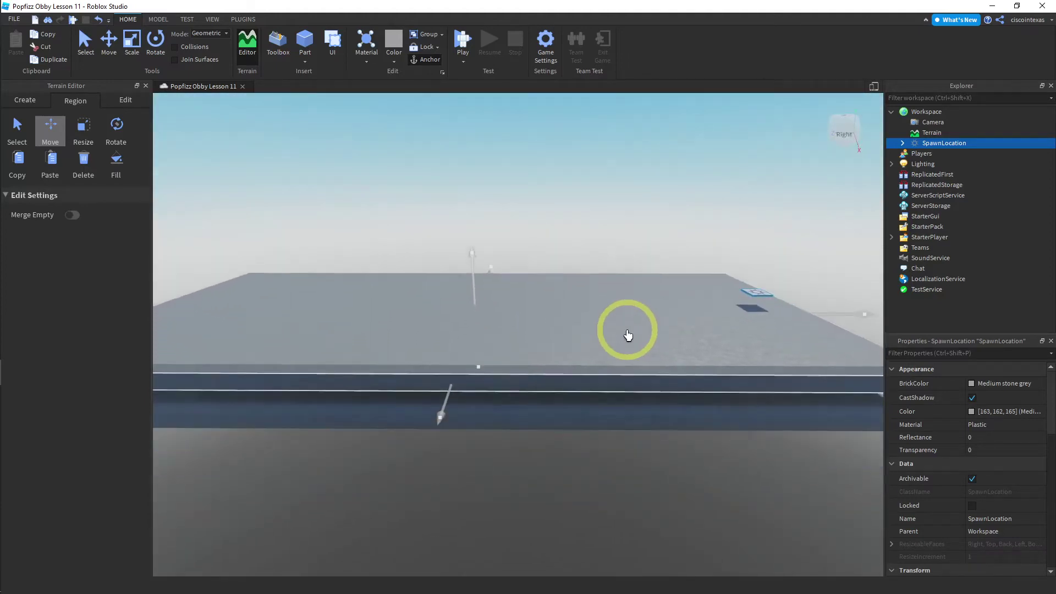
{"action": "right_click_drag", "start_coordinate": [628, 335], "coordinate": [608, 216]}
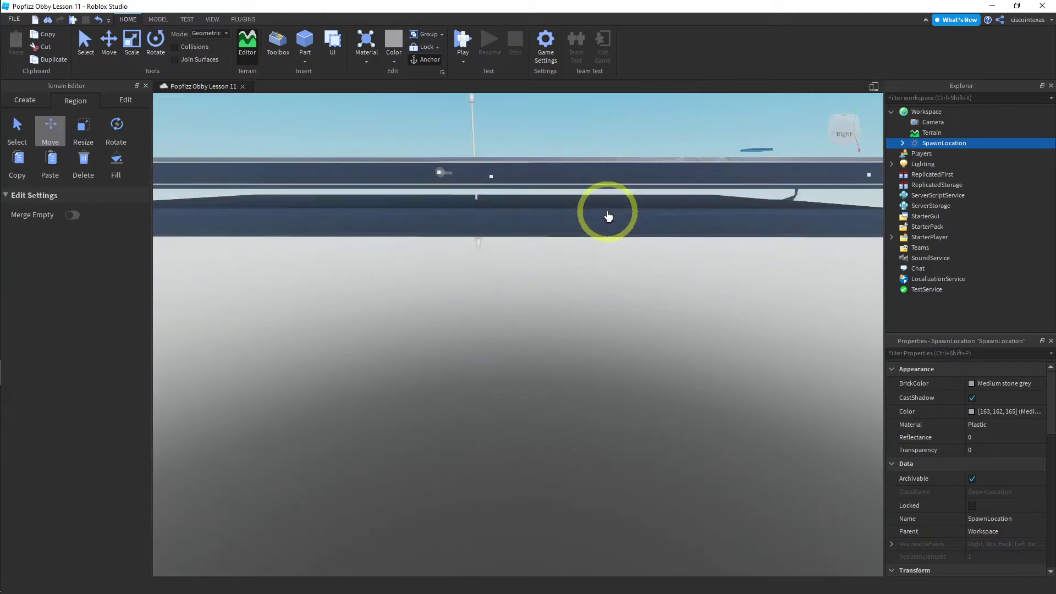
{"action": "scroll", "coordinate": [608, 216], "scroll_direction": "down", "scroll_amount": 3}
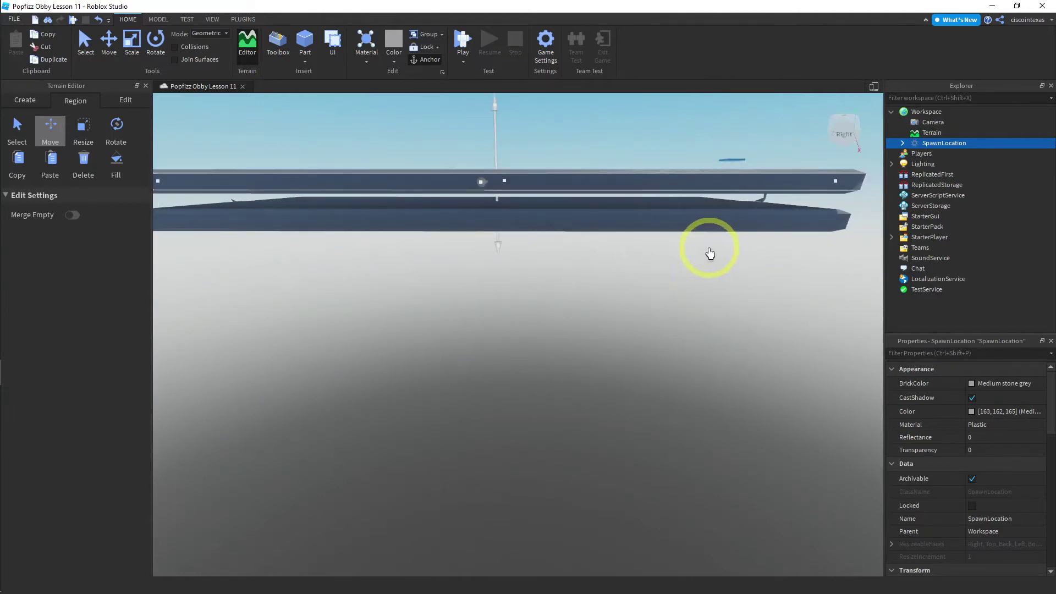
{"action": "key", "text": "a"}
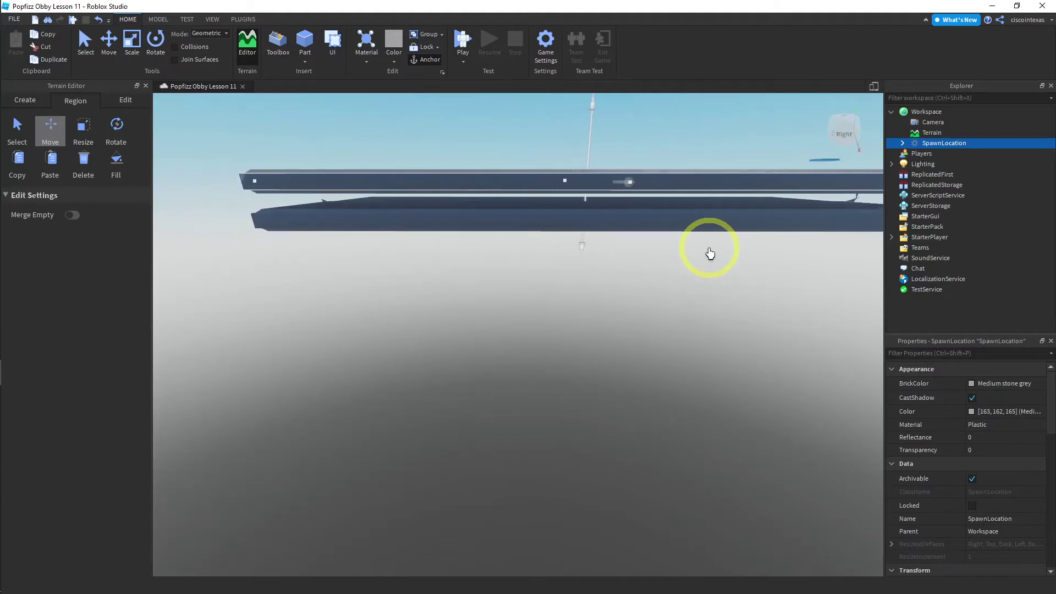
{"action": "key", "text": "d"}
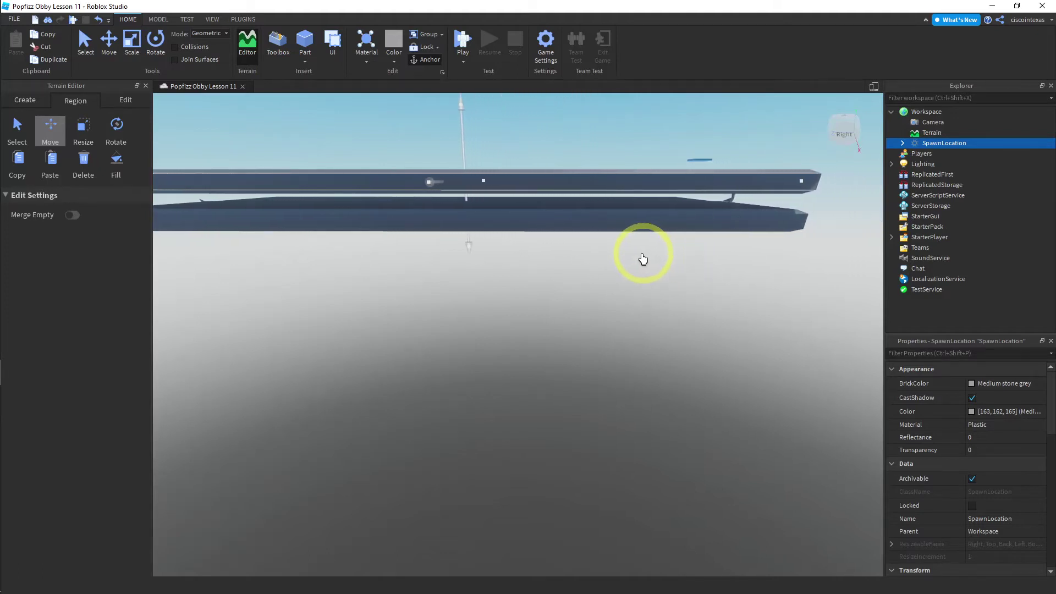
{"action": "key", "text": "d"}
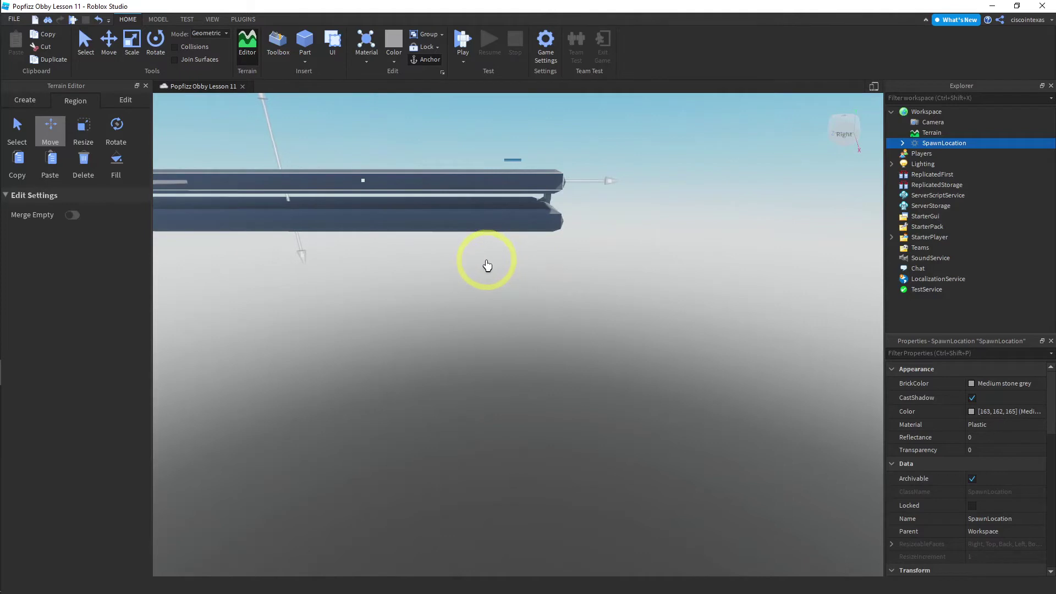
{"action": "key", "text": "d"}
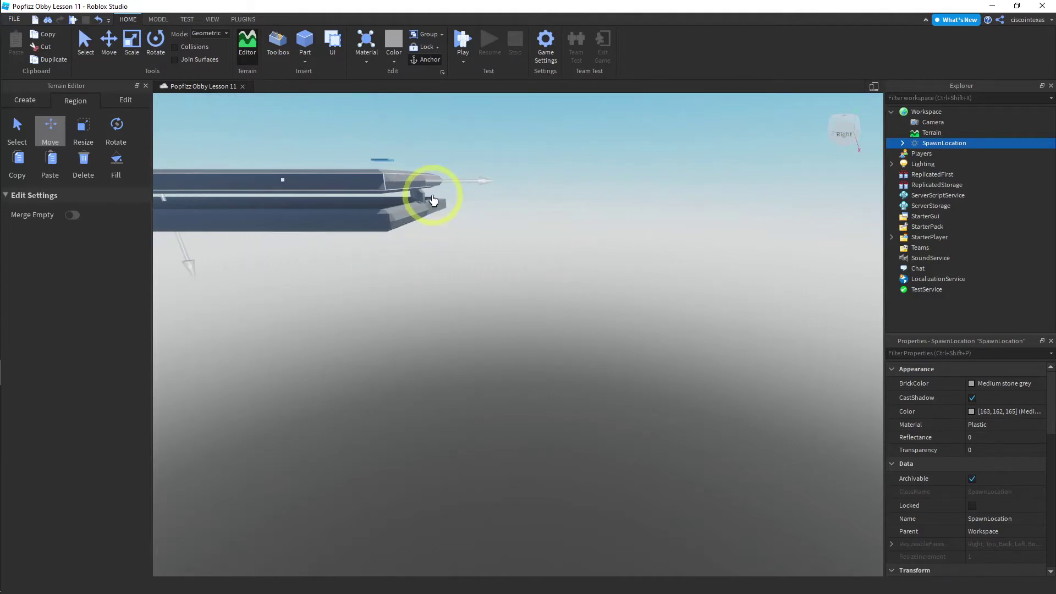
{"action": "scroll", "coordinate": [433, 201], "scroll_direction": "up", "scroll_amount": 5}
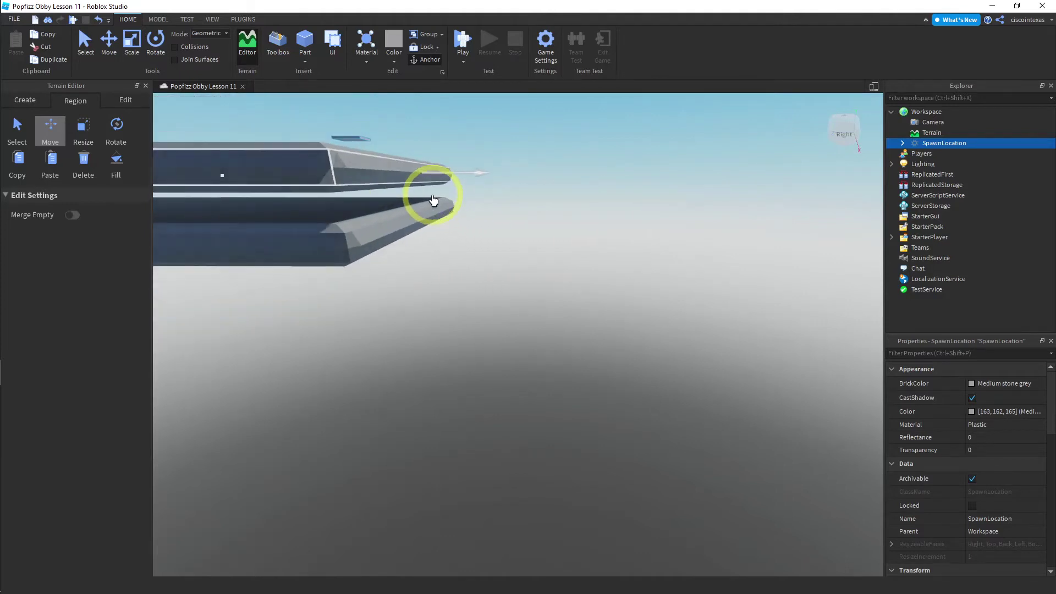
{"action": "key", "text": "a"}
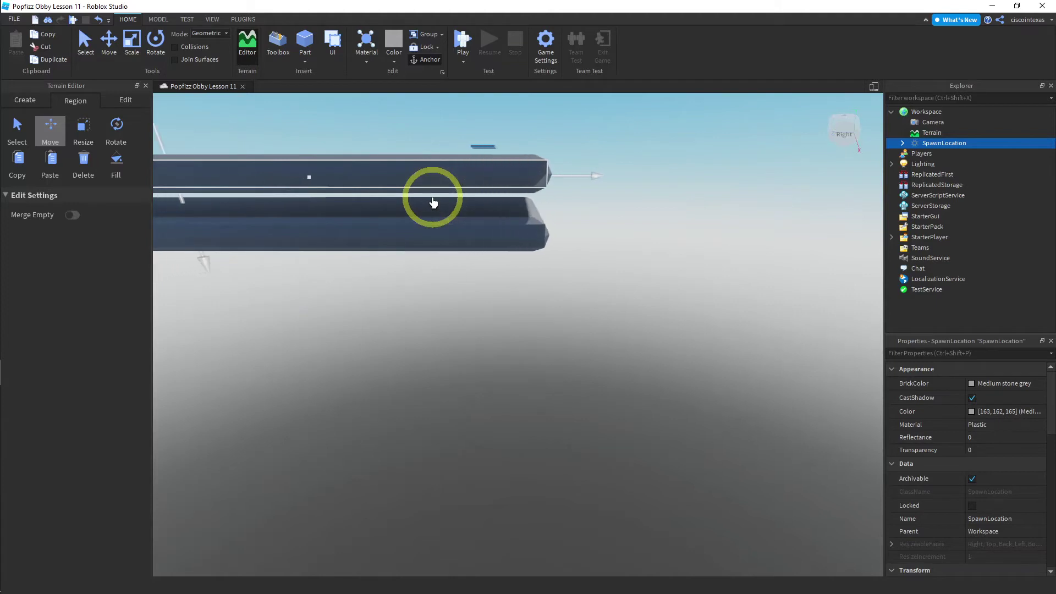
{"action": "key", "text": "a"}
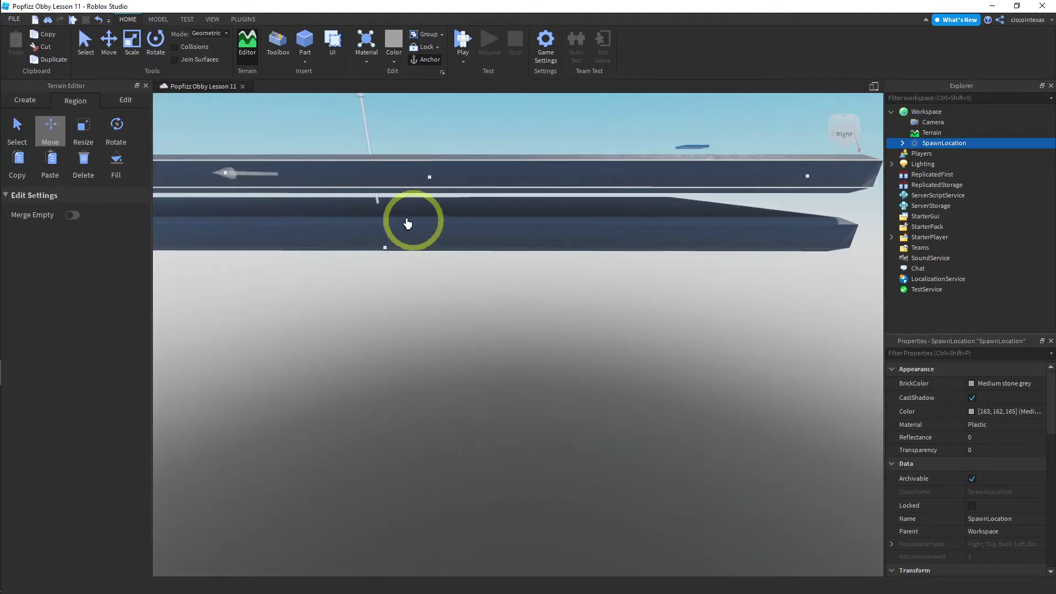
{"action": "key", "text": "a"}
{"action": "scroll", "coordinate": [407, 224], "scroll_direction": "down", "scroll_amount": 2}
{"action": "key", "text": "s"}
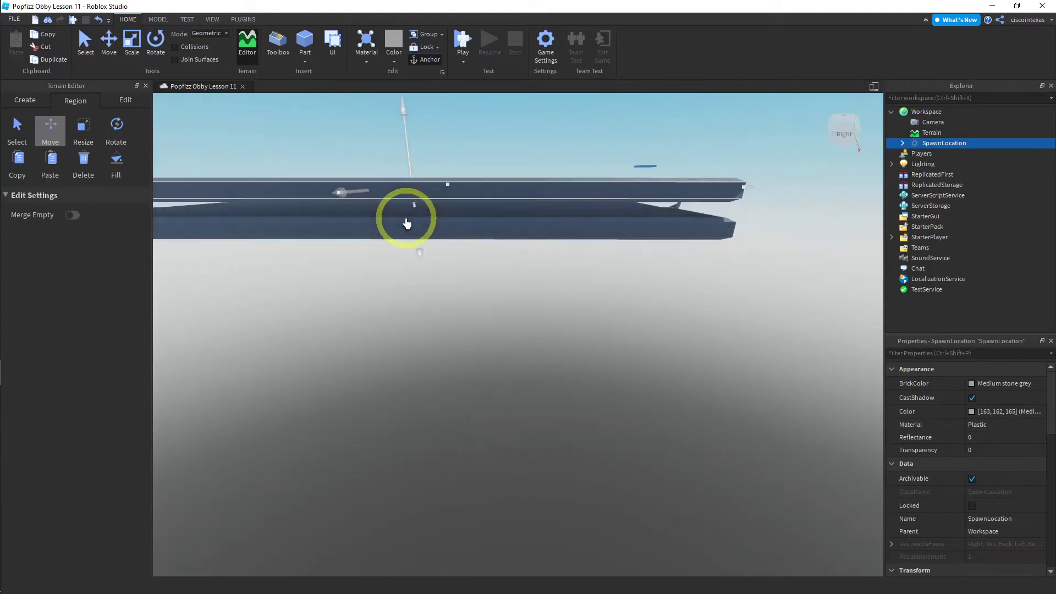
{"action": "key", "text": "e"}
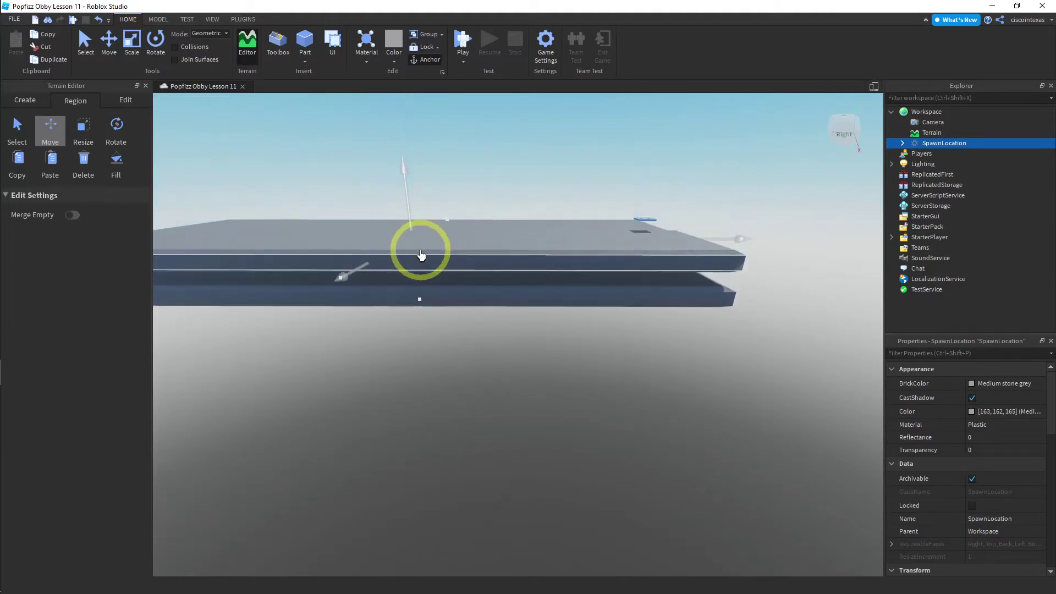
{"action": "key", "text": "a"}
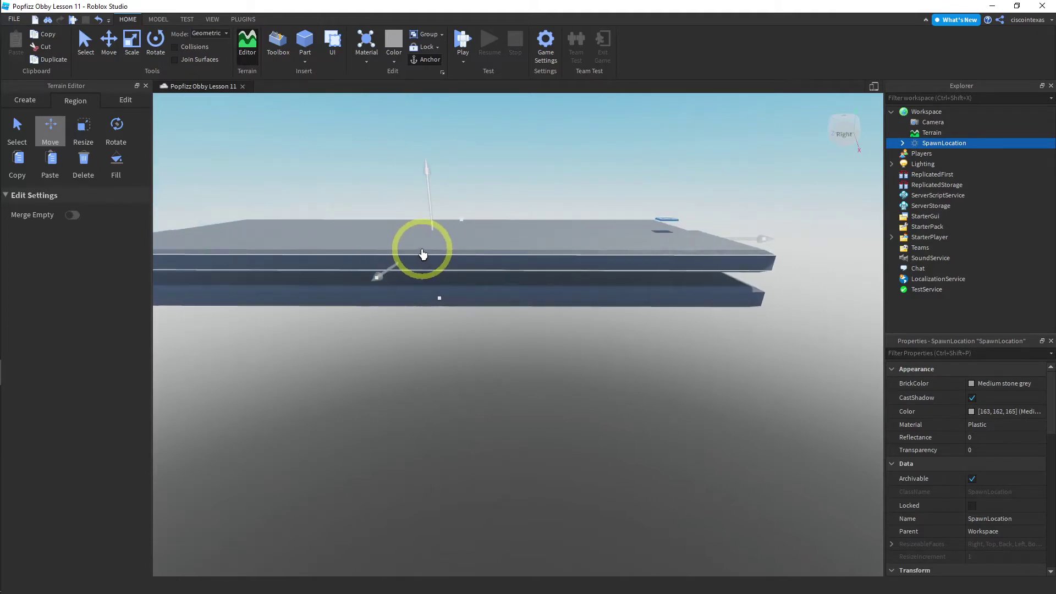
{"action": "key", "text": "q"}
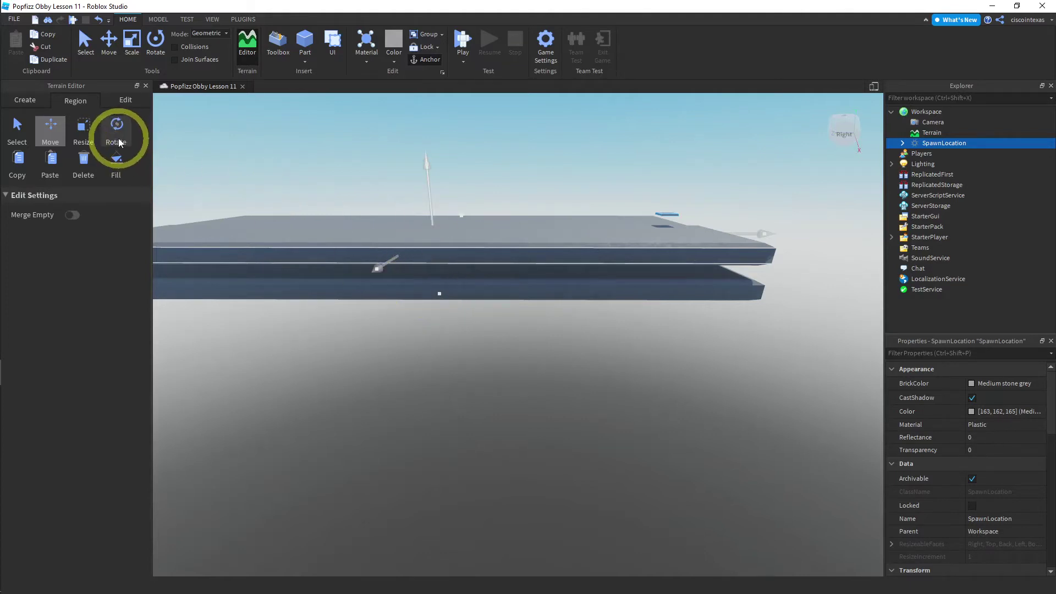
Shorten the upper terrain slab by pulling its far end in towards the spawn platform, exposing much of the lower slab.
{"action": "left_click", "coordinate": [81, 137]}
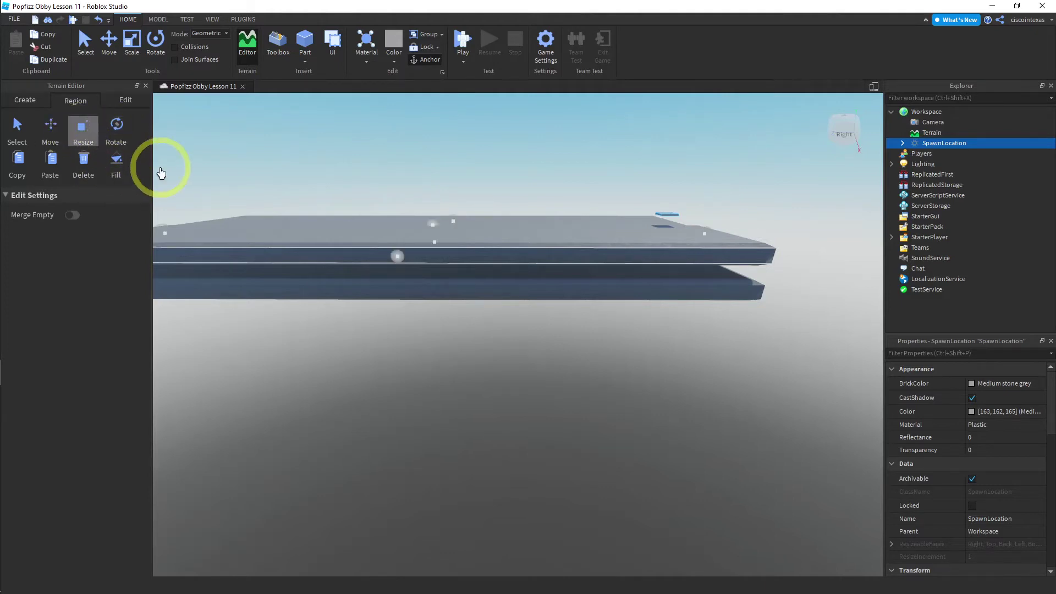
{"action": "right_click_drag", "start_coordinate": [279, 187], "coordinate": [278, 189]}
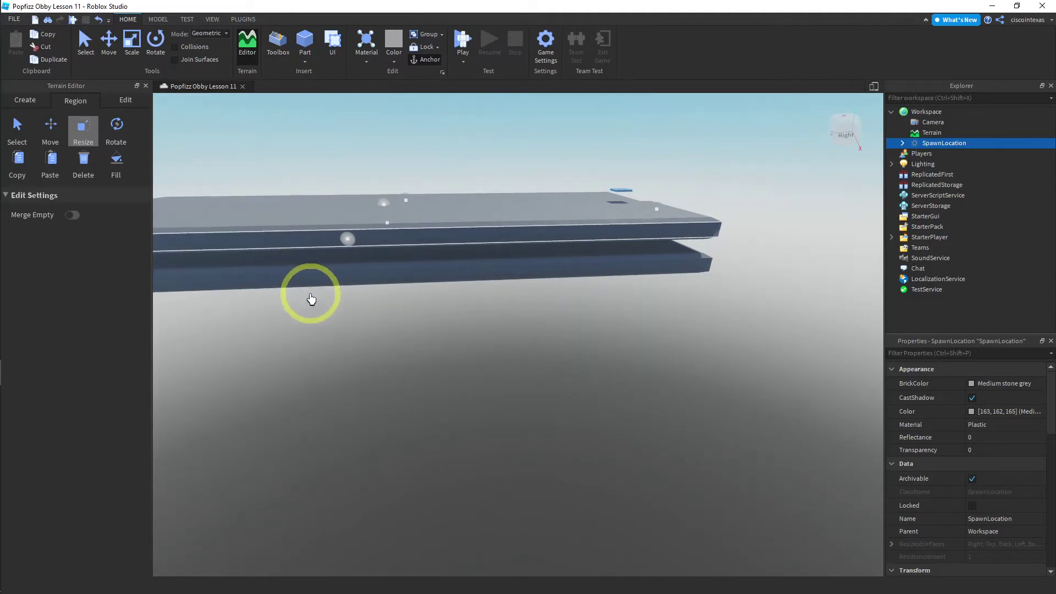
{"action": "key", "text": "a"}
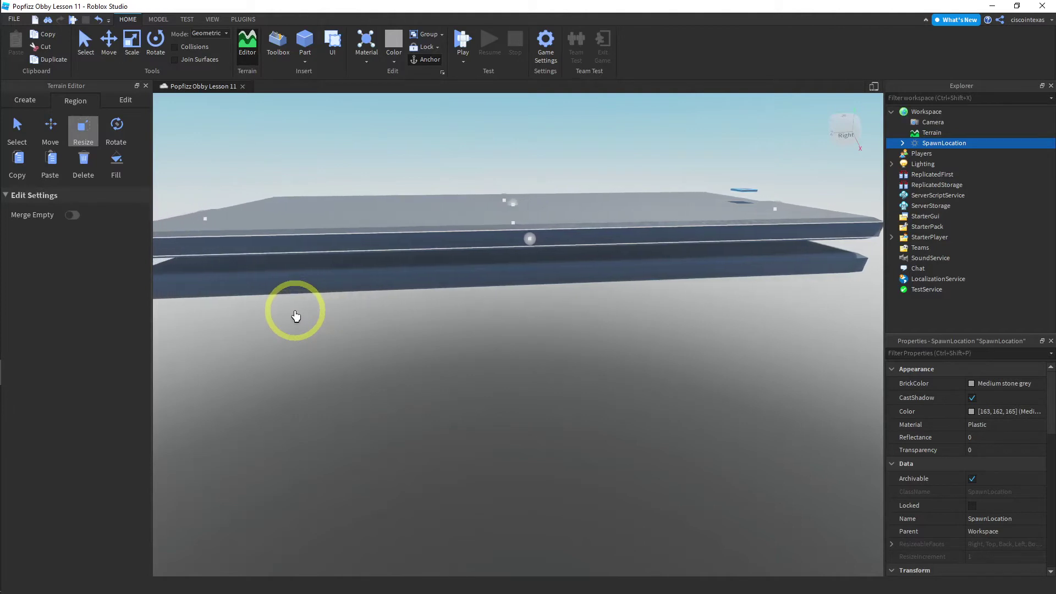
{"action": "key", "text": "a"}
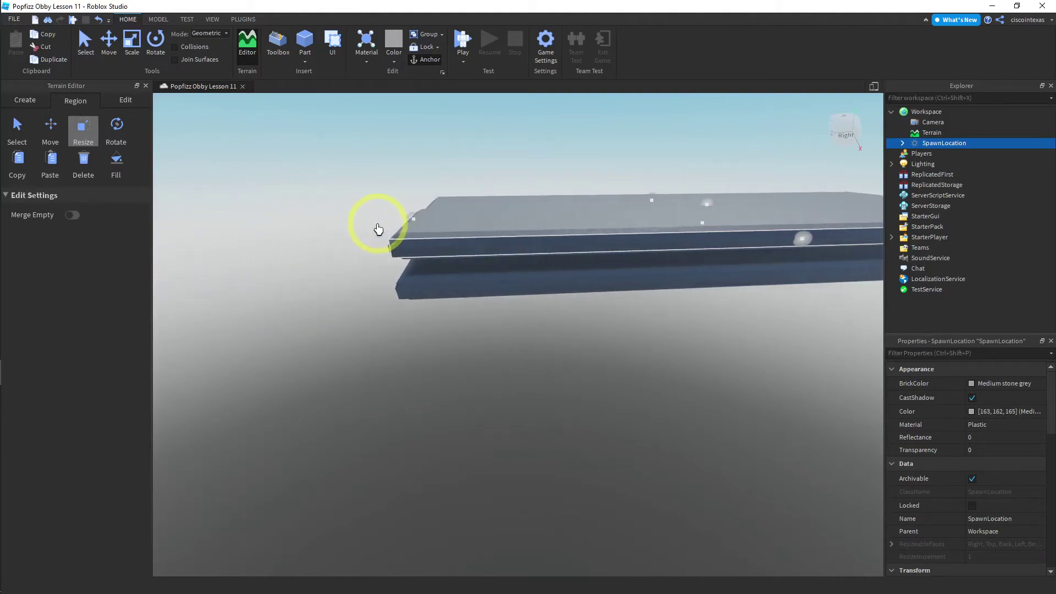
{"action": "key", "text": "a"}
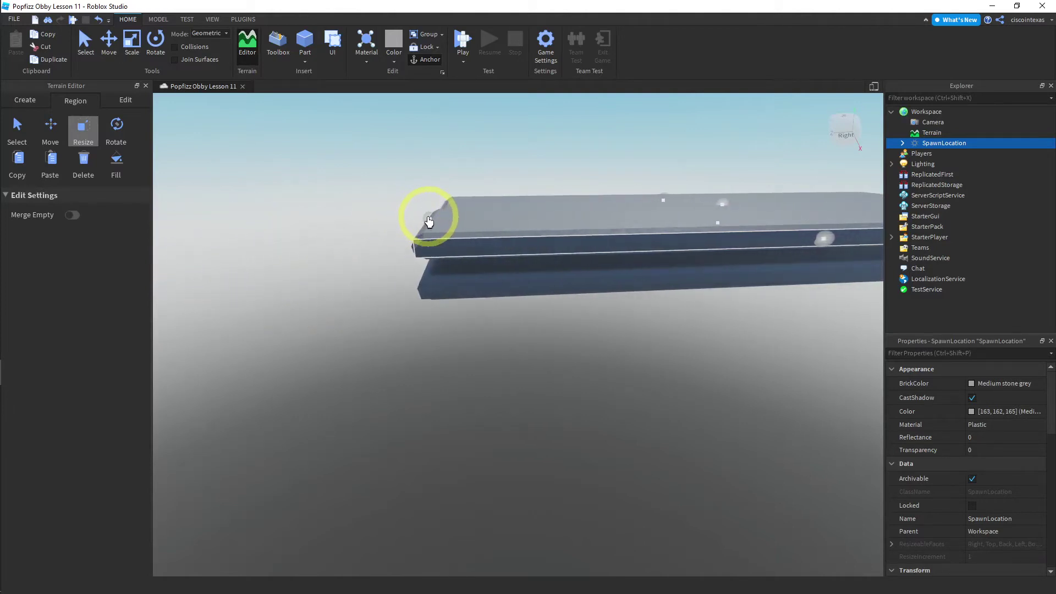
{"action": "left_click_drag", "start_coordinate": [429, 221], "coordinate": [731, 201]}
{"action": "scroll", "coordinate": [732, 199], "scroll_direction": "up", "scroll_amount": 2}
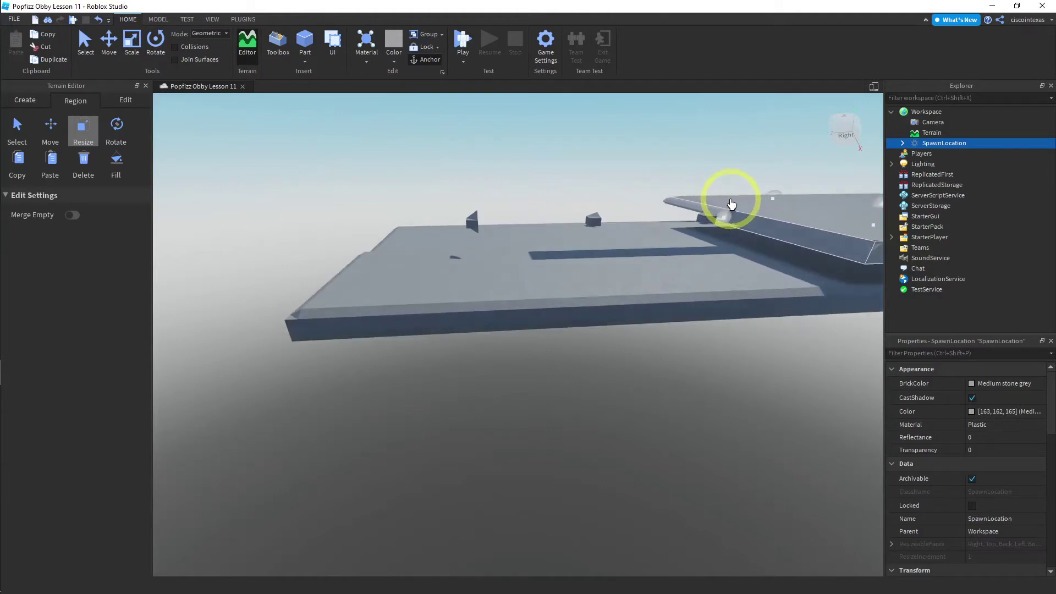
Shorten the upper terrain slab further by resizing its far end towards the spawn platform, leaving more of the lower slab uncovered.
{"action": "scroll", "coordinate": [585, 239], "scroll_direction": "up", "scroll_amount": 3}
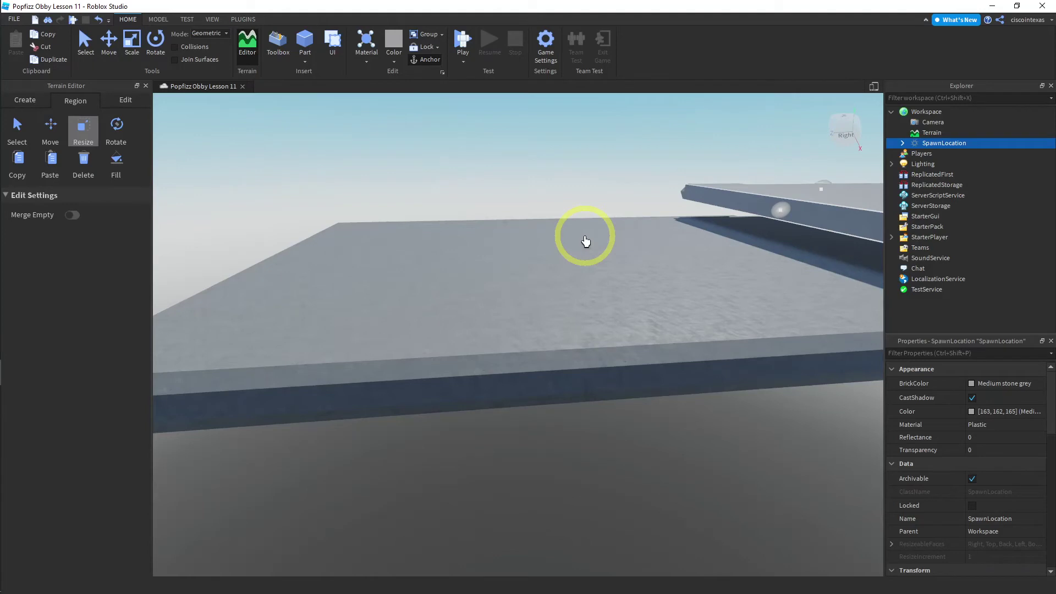
{"action": "scroll", "coordinate": [585, 240], "scroll_direction": "down", "scroll_amount": 5}
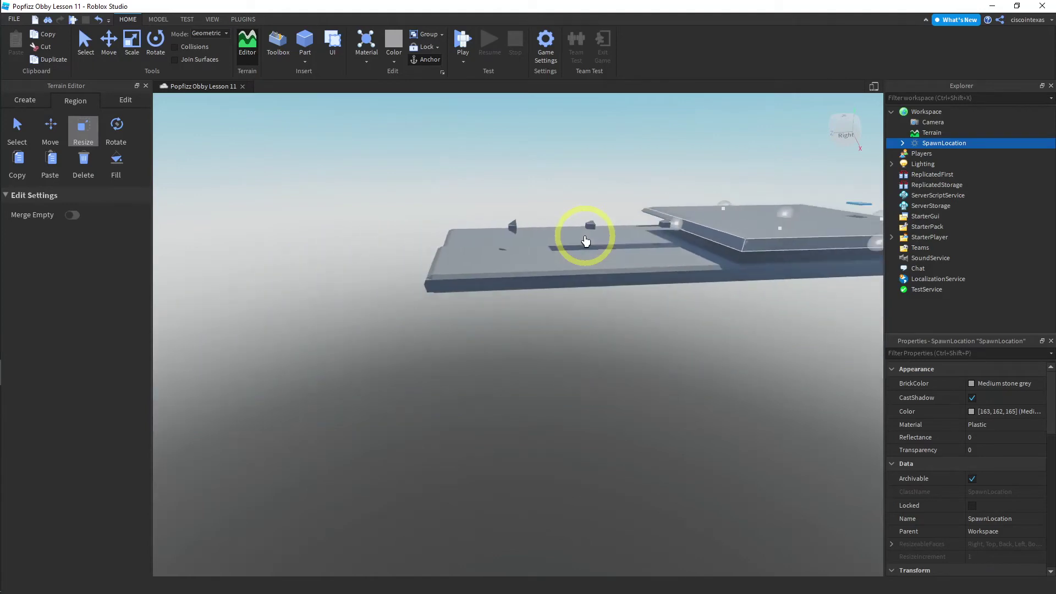
{"action": "scroll", "coordinate": [586, 241], "scroll_direction": "up", "scroll_amount": 5}
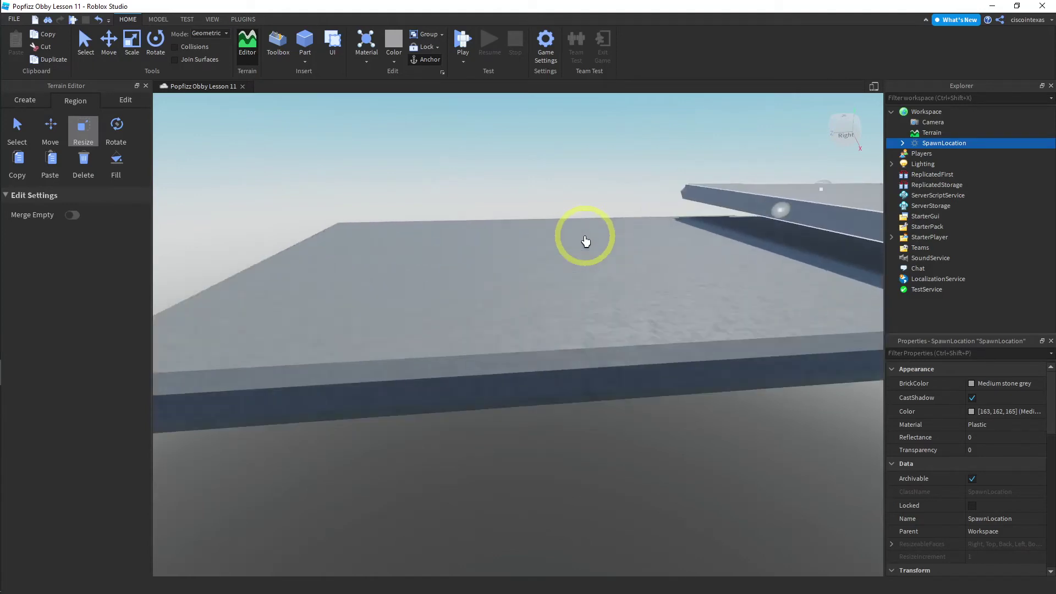
{"action": "key", "text": "d"}
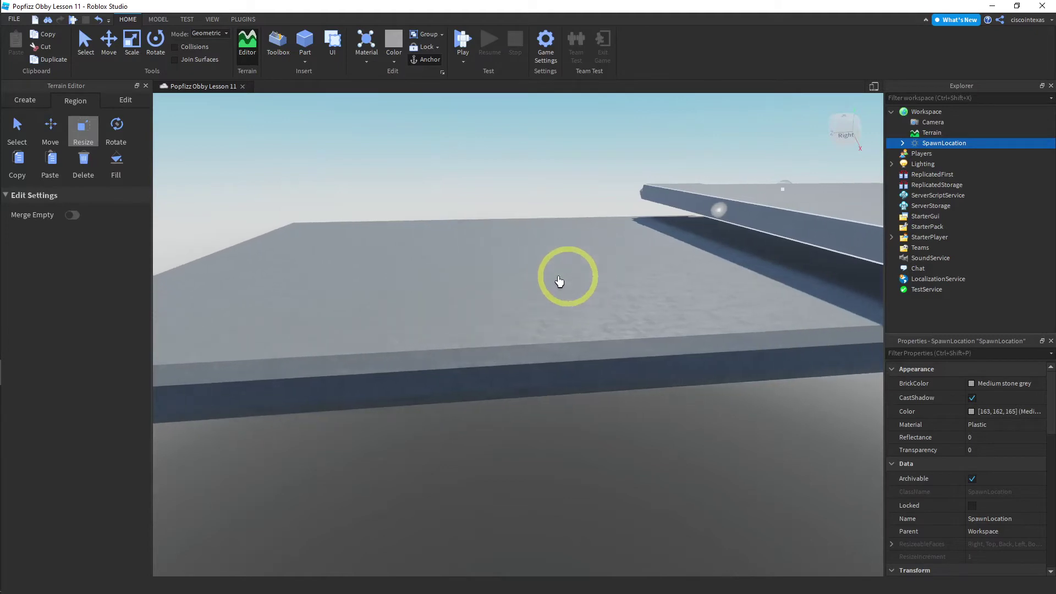
{"action": "middle_click_drag", "start_coordinate": [522, 272], "coordinate": [408, 215]}
{"action": "key", "text": "d"}
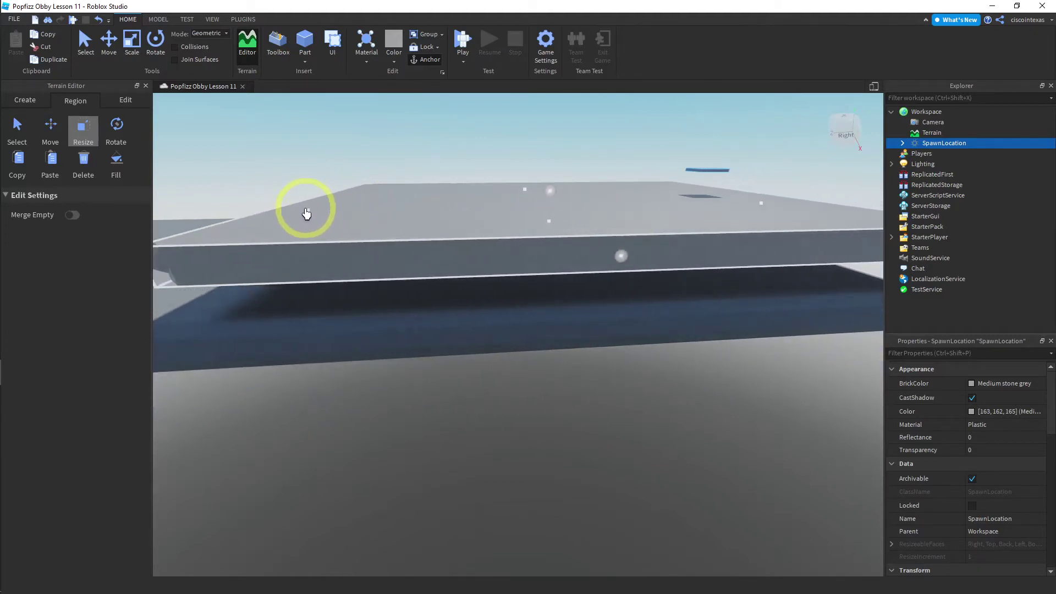
{"action": "scroll", "coordinate": [310, 216], "scroll_direction": "up", "scroll_amount": 1}
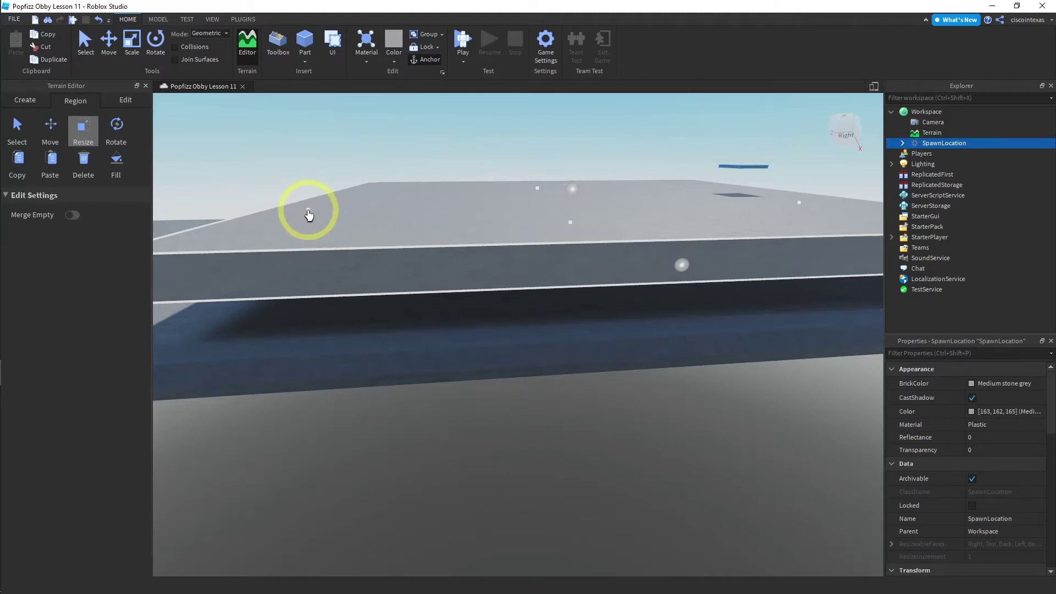
{"action": "left_click_drag", "start_coordinate": [309, 215], "coordinate": [503, 231]}
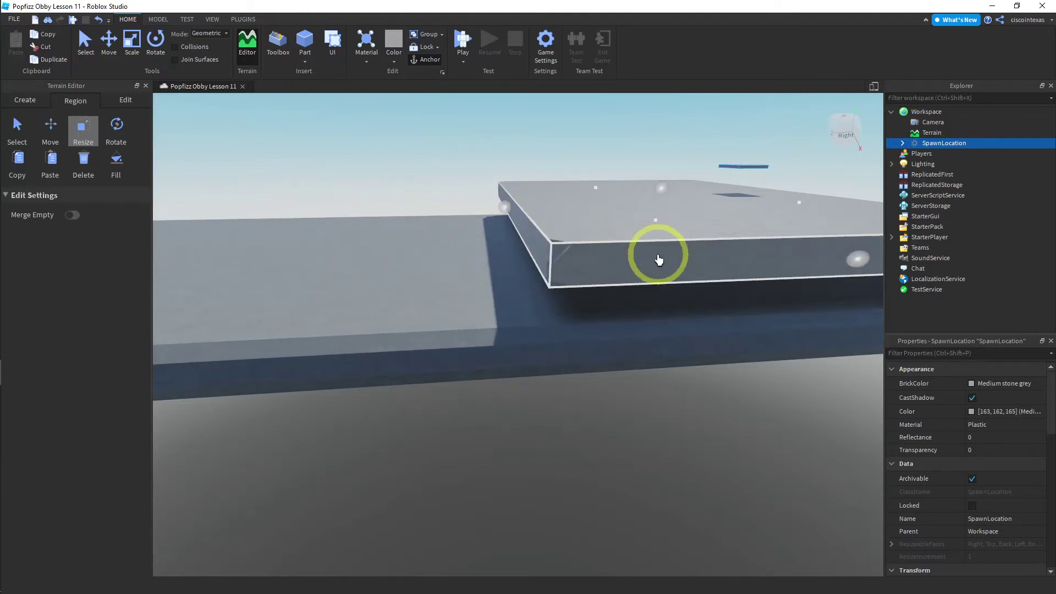
Thicken the upper terrain slab by extending its underside downward until it sits just above the lower slab.
{"action": "key", "text": "d"}
{"action": "key", "text": "a"}
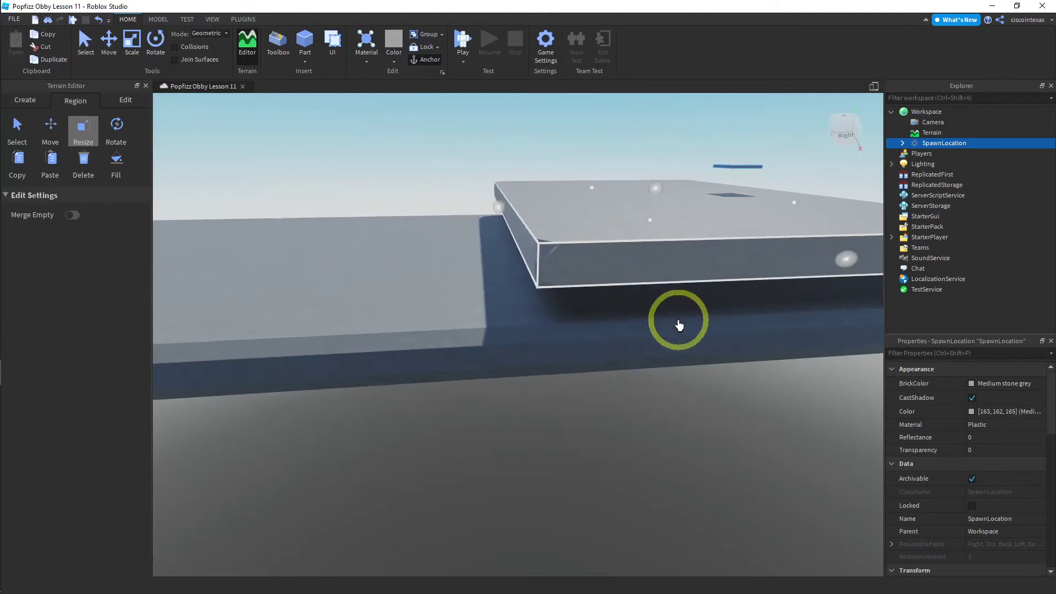
{"action": "key", "text": "d"}
{"action": "key", "text": "q"}
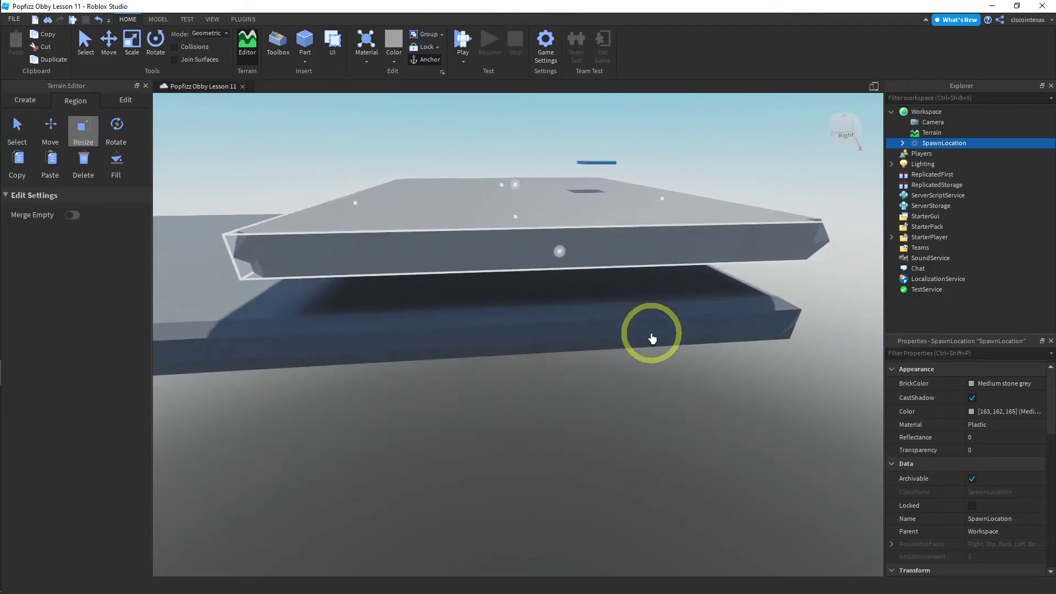
{"action": "key", "text": "q"}
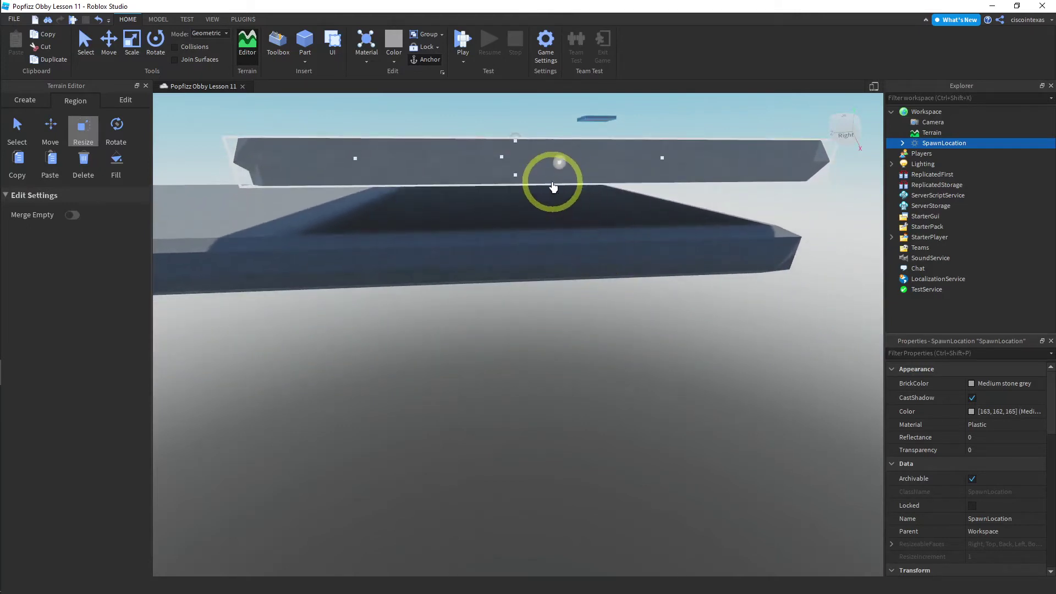
{"action": "key", "text": "q"}
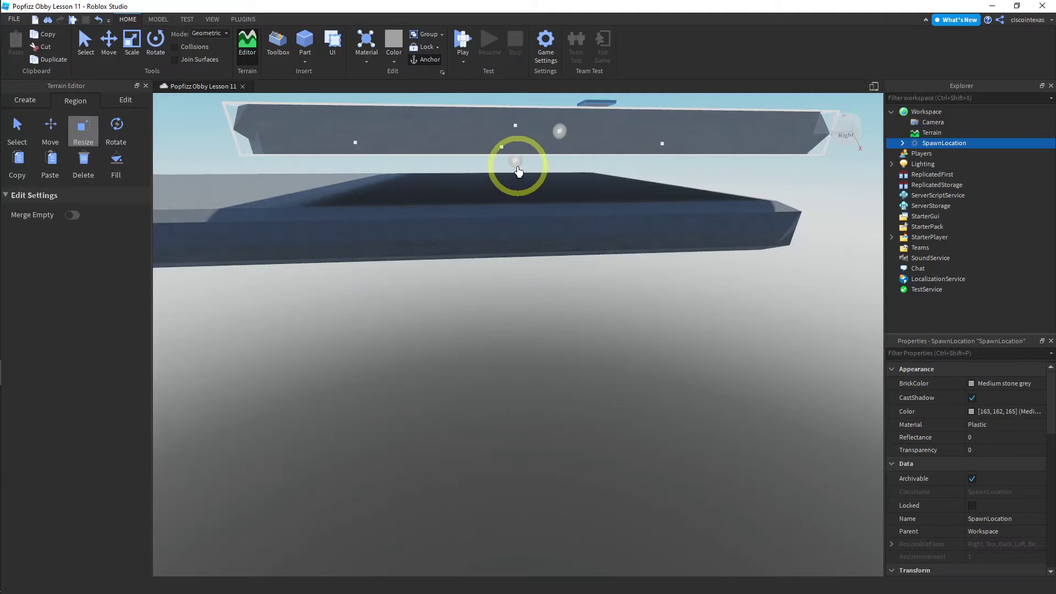
{"action": "key", "text": "q"}
{"action": "left_click_drag", "start_coordinate": [518, 157], "coordinate": [515, 191]}
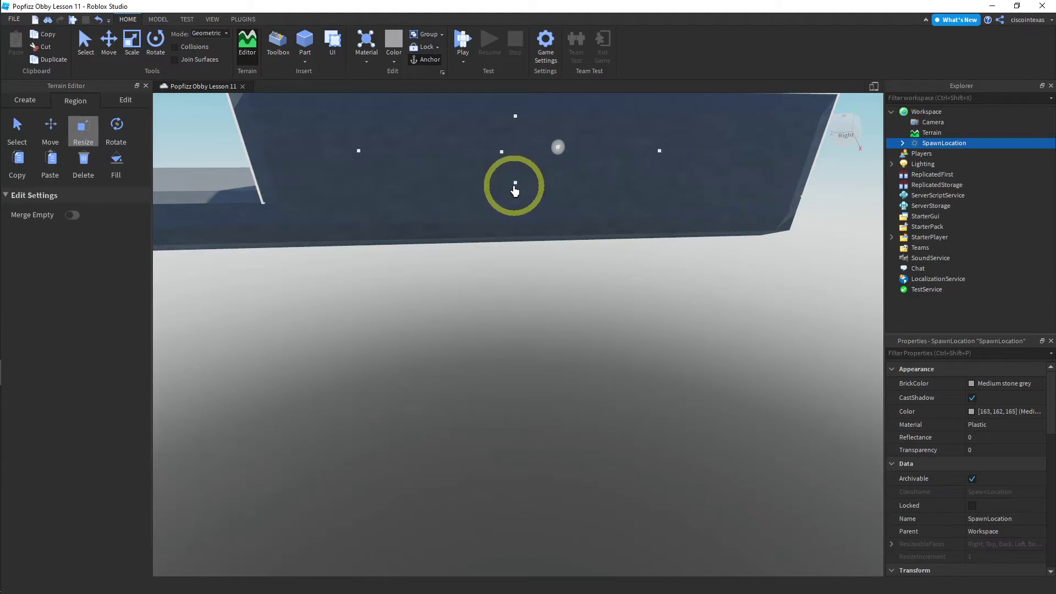
{"action": "left_click_drag", "start_coordinate": [515, 191], "coordinate": [515, 187]}
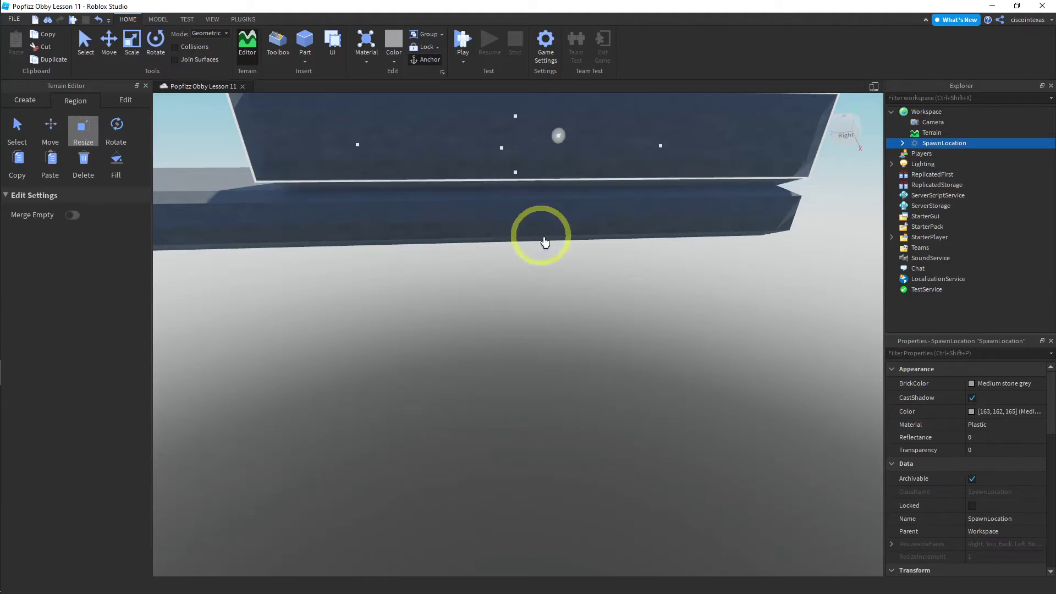
Examine the thickened upper slab and the lower slab from above, with both in full view around the spawn platform.
{"action": "key", "text": "e"}
{"action": "right_click_drag", "start_coordinate": [618, 241], "coordinate": [589, 224]}
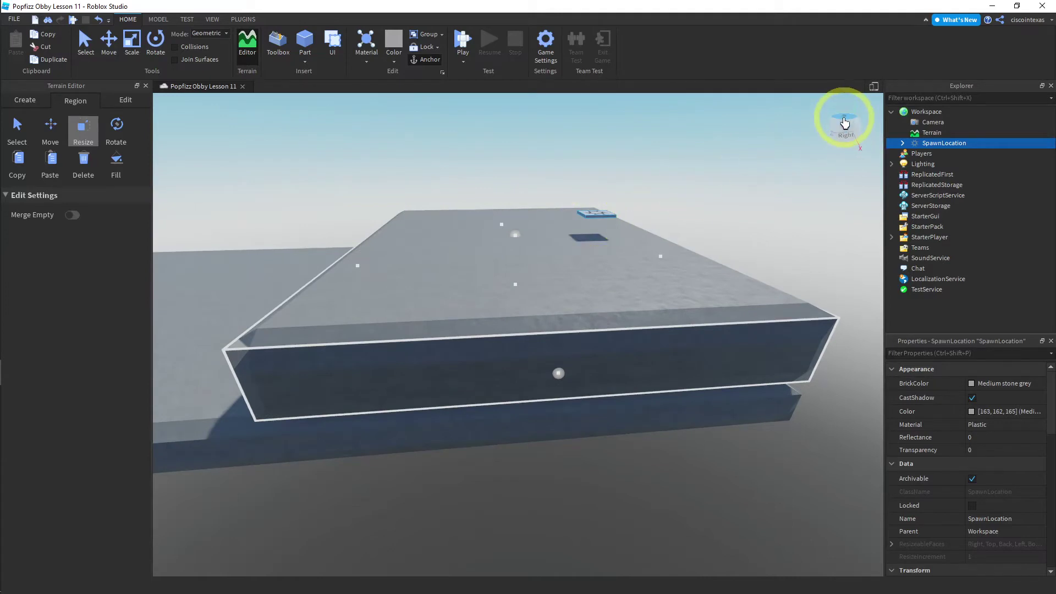
{"action": "left_click", "coordinate": [842, 118]}
{"action": "key", "text": "s"}
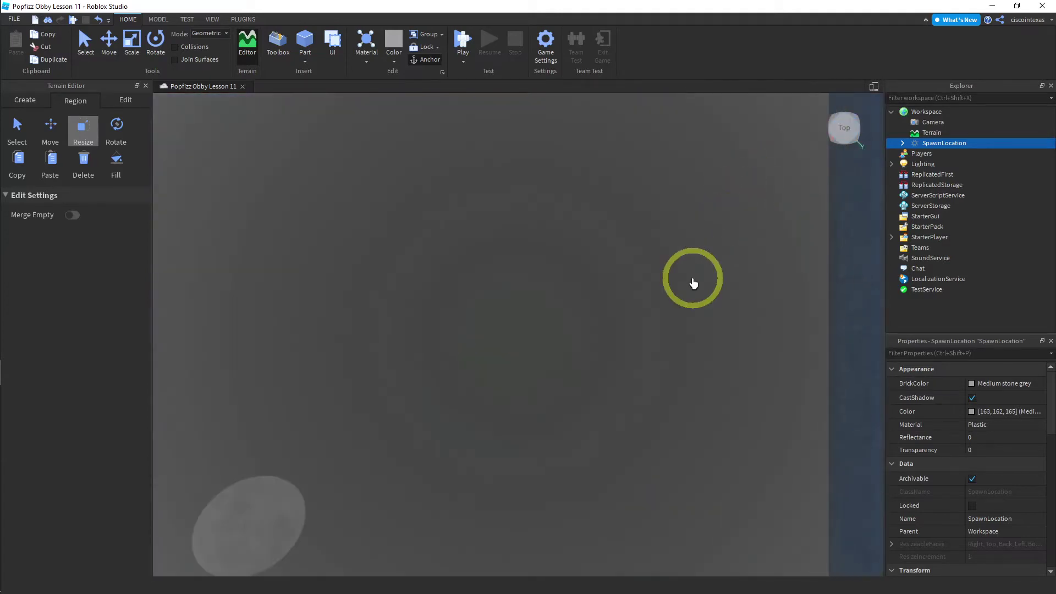
{"action": "key", "text": "s"}
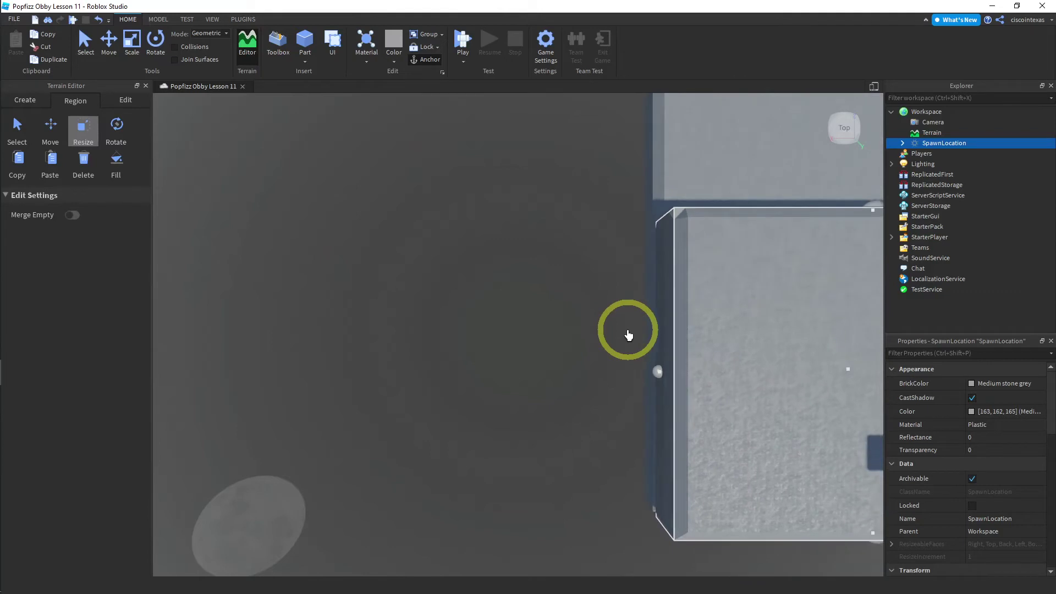
{"action": "key", "text": "d"}
{"action": "key", "text": "d"}
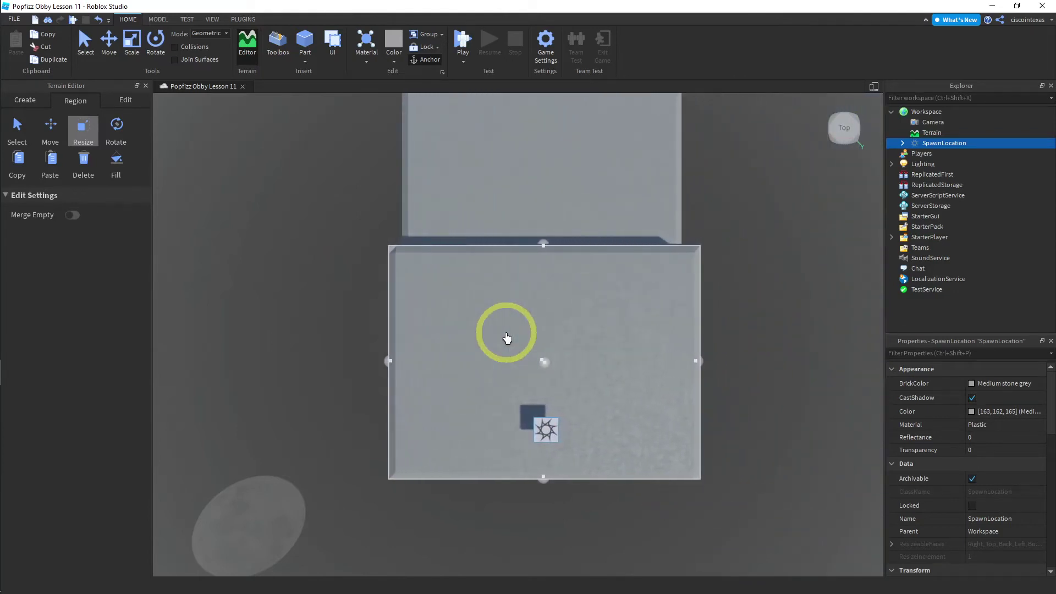
{"action": "key", "text": "e"}
{"action": "key", "text": "s"}
{"action": "key", "text": "s"}
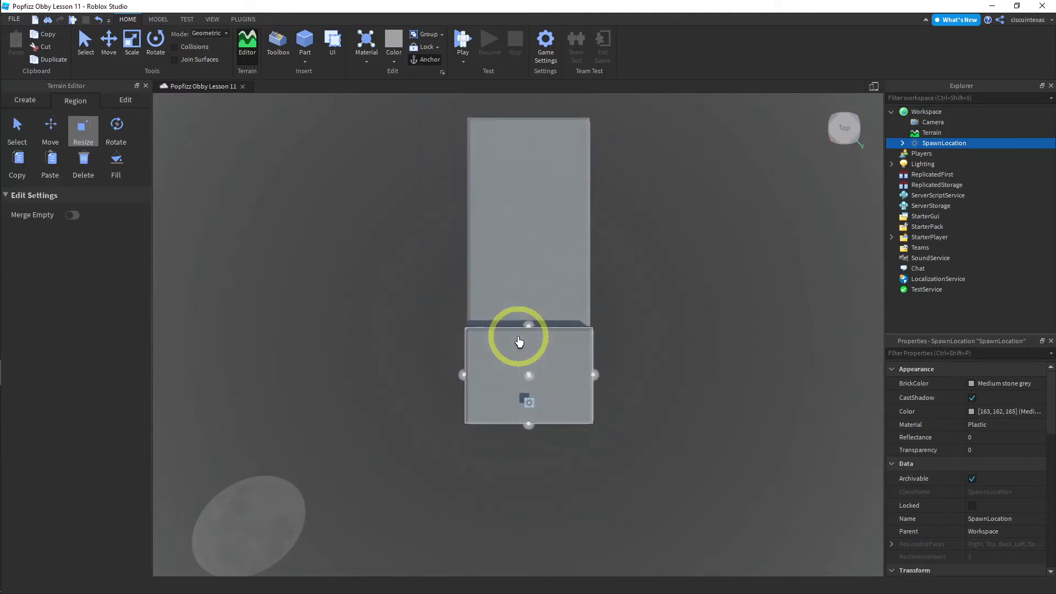
{"action": "key", "text": "q"}
{"action": "key", "text": "e"}
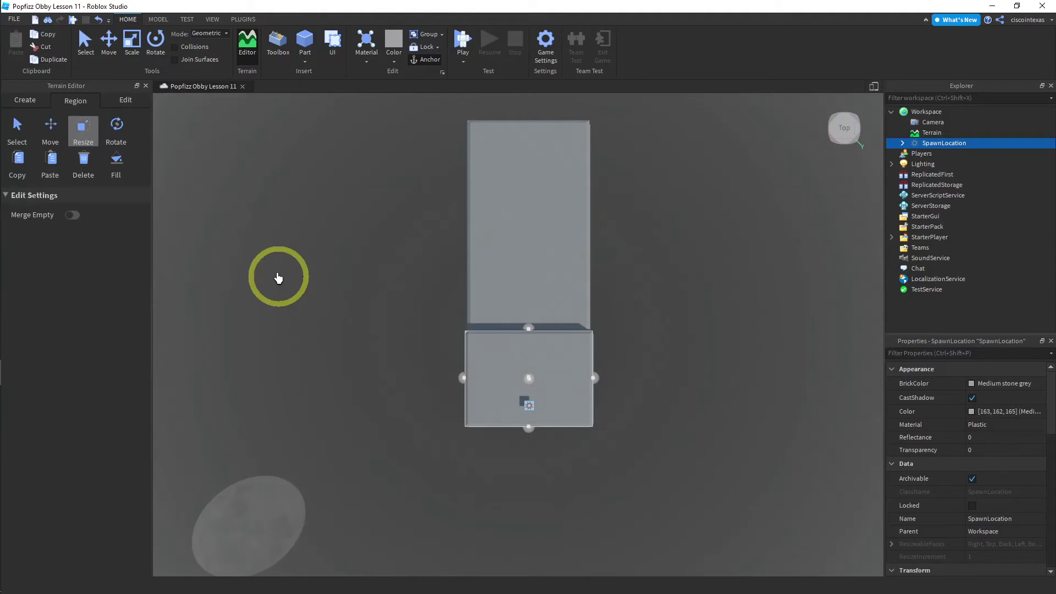
Fill the selected upper terrain region beneath the spawn platform with the brown-green ground material.
{"action": "left_click", "coordinate": [117, 165]}
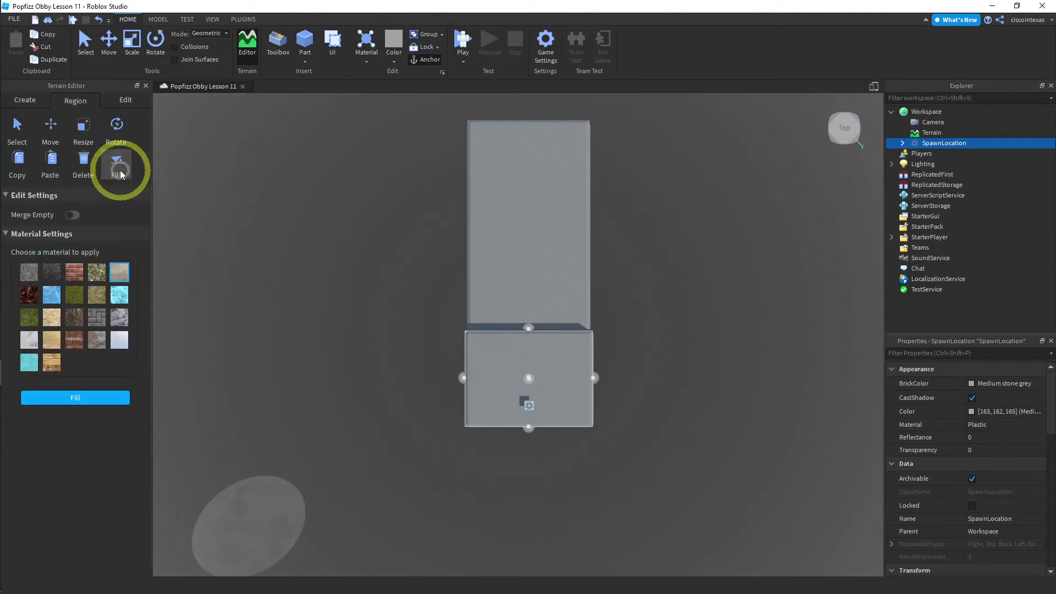
{"action": "left_click", "coordinate": [97, 298]}
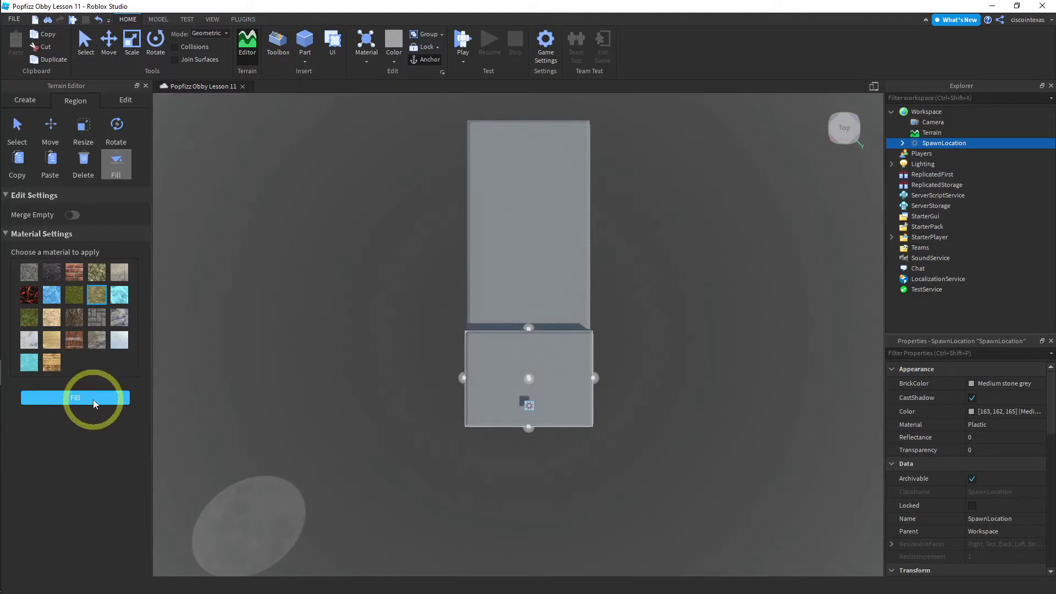
{"action": "left_click", "coordinate": [94, 399]}
{"action": "scroll", "coordinate": [558, 395], "scroll_direction": "up", "scroll_amount": 3}
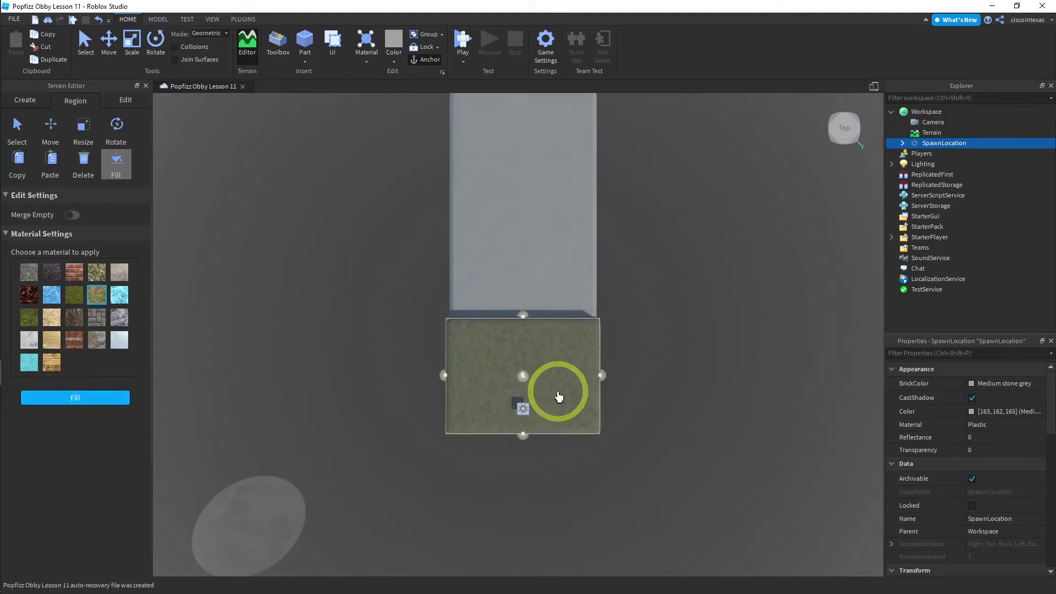
{"action": "scroll", "coordinate": [558, 396], "scroll_direction": "up", "scroll_amount": 2}
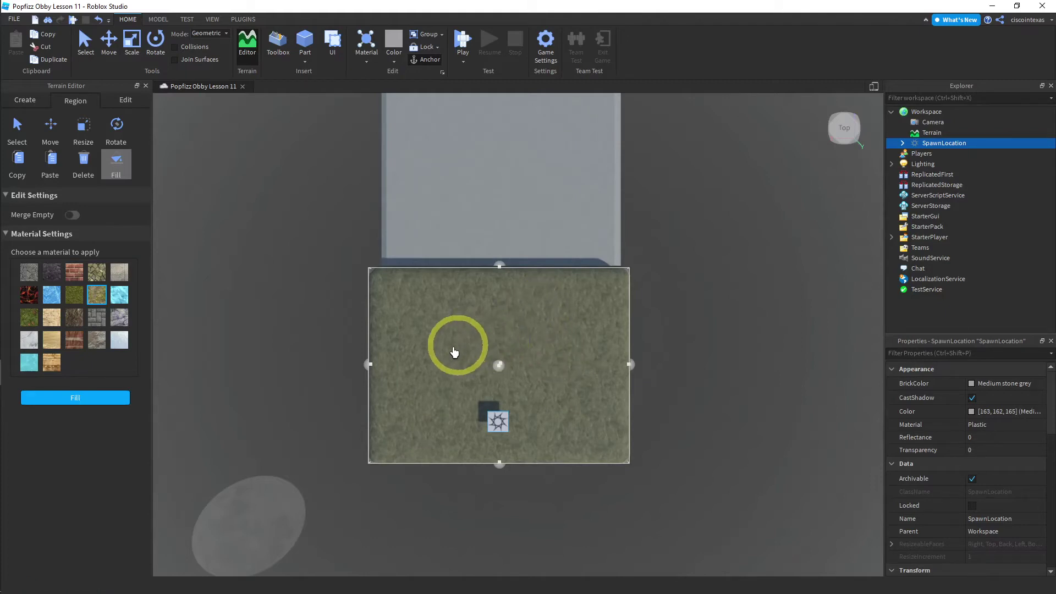
Extend the underside of the brown-green upper slab slightly further down so it merges with the lower slab.
{"action": "right_click_drag", "start_coordinate": [447, 364], "coordinate": [547, 111]}
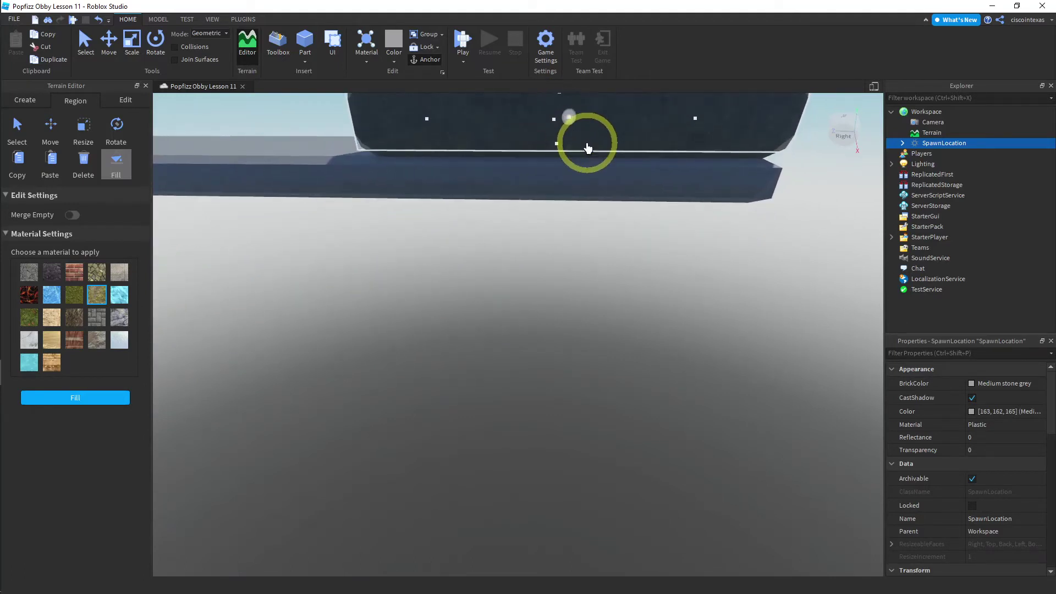
{"action": "key", "text": "e"}
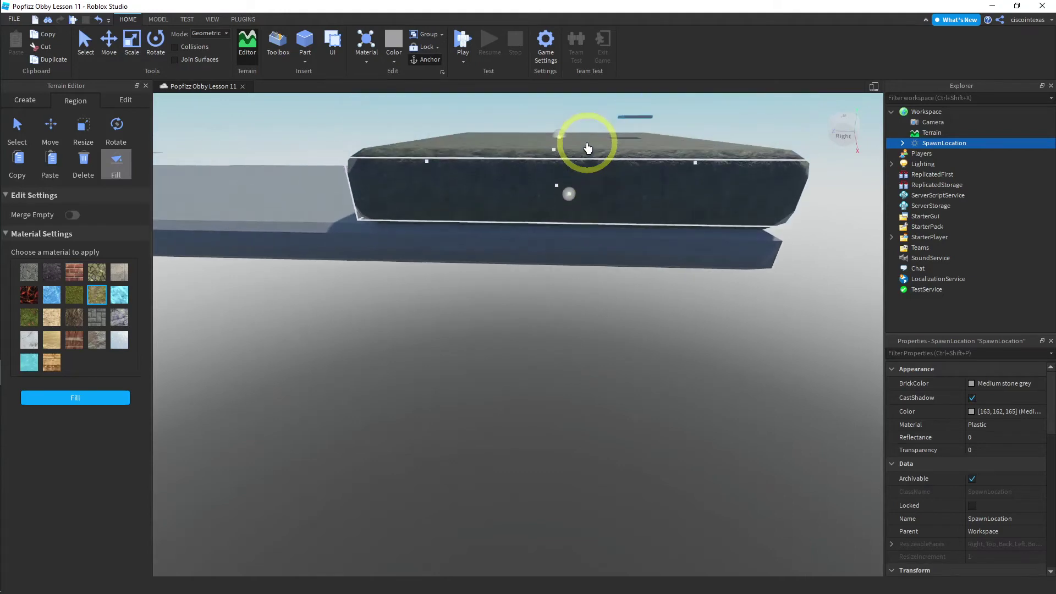
{"action": "key", "text": "q"}
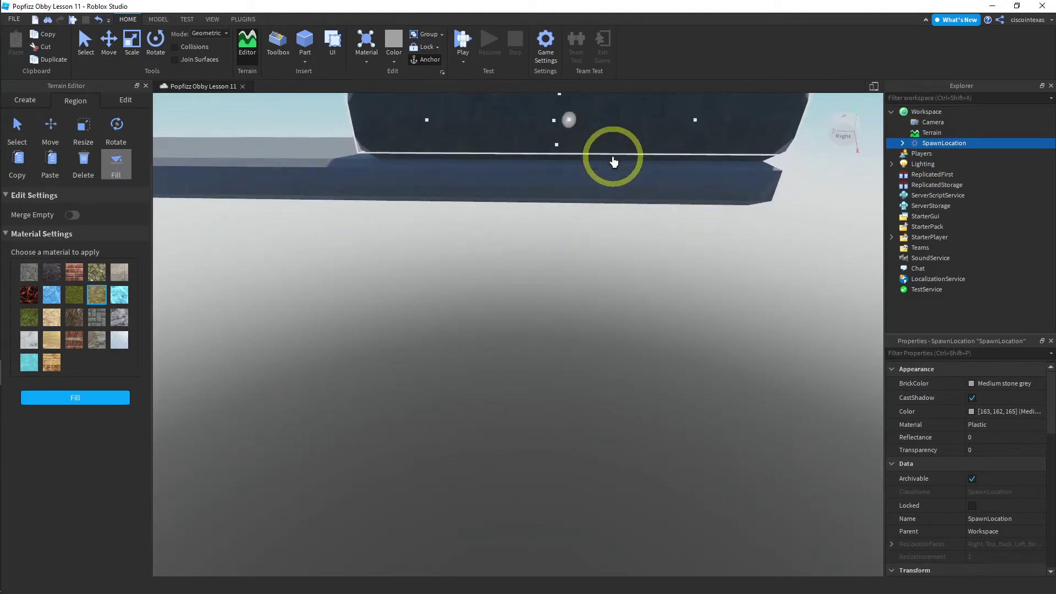
{"action": "key", "text": "e"}
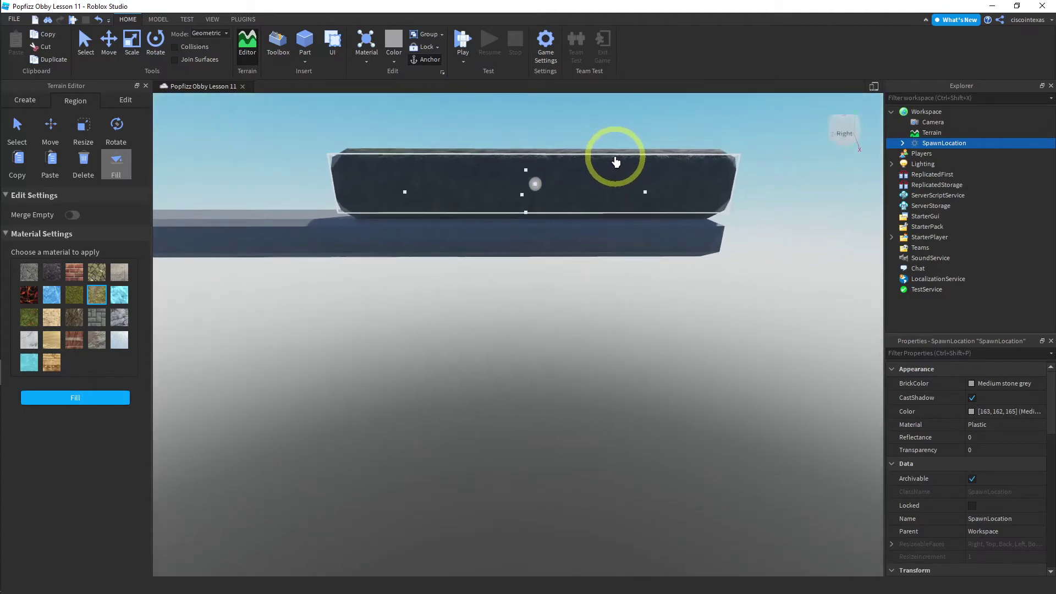
{"action": "left_click", "coordinate": [83, 132]}
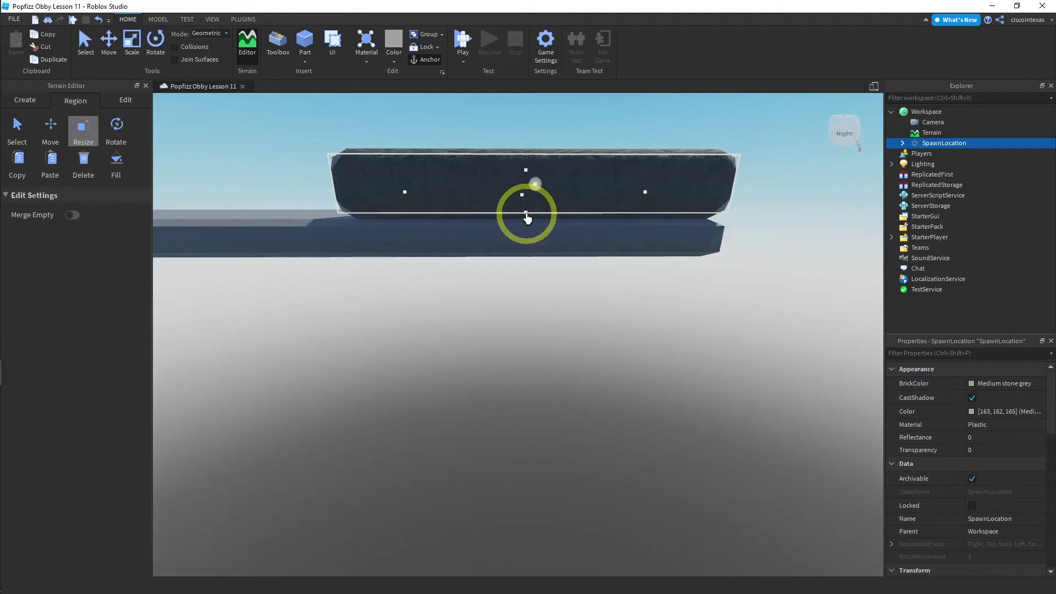
{"action": "left_click_drag", "start_coordinate": [527, 221], "coordinate": [526, 225]}
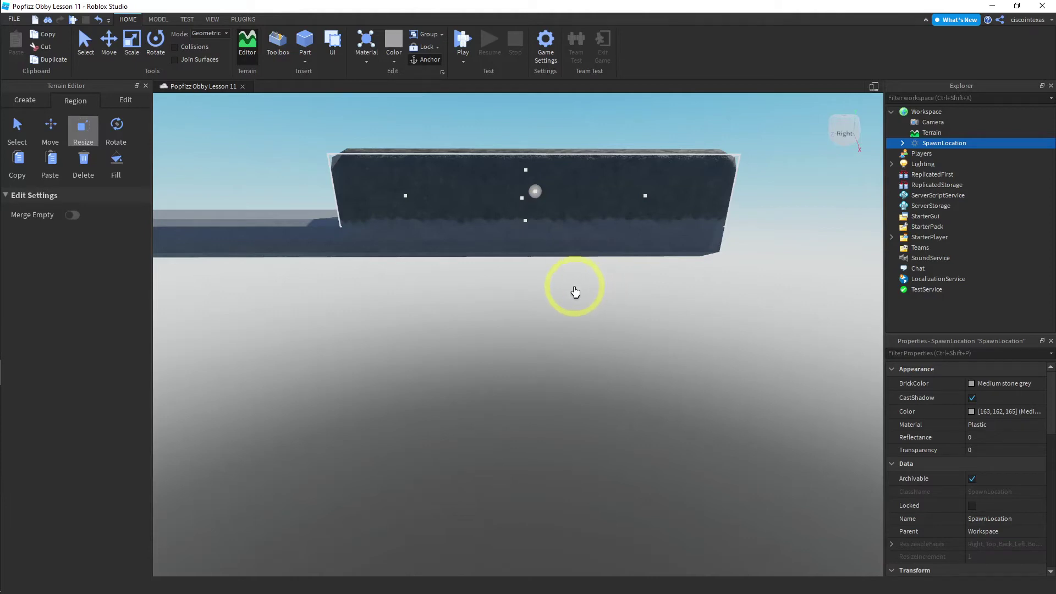
{"action": "key", "text": "e"}
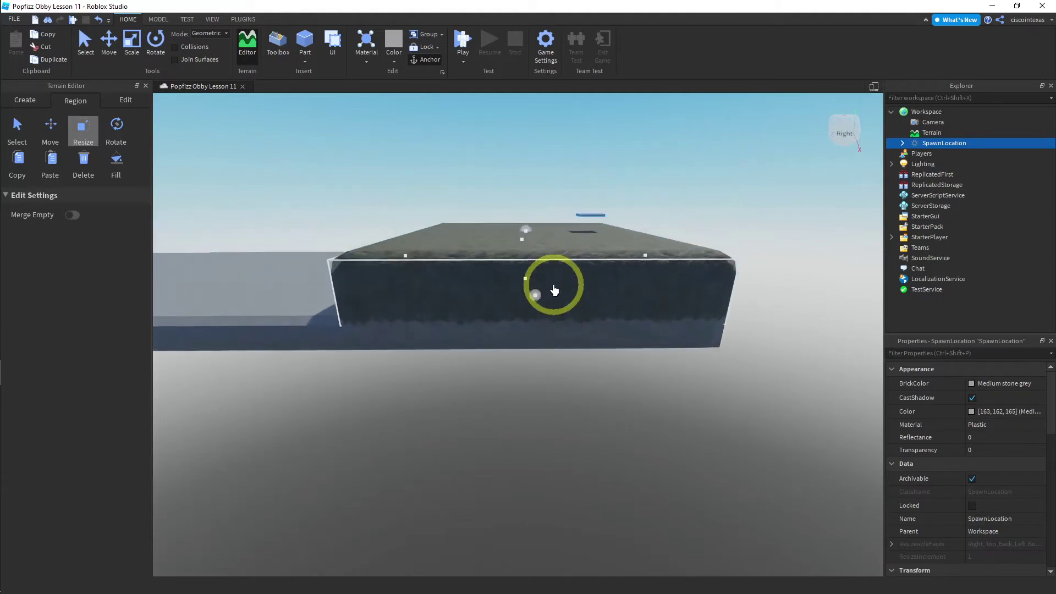
Duplicate the brown-green terrain slab and move the copy along the lower slab, leaving a small gap beside the original.
{"action": "key", "text": "a"}
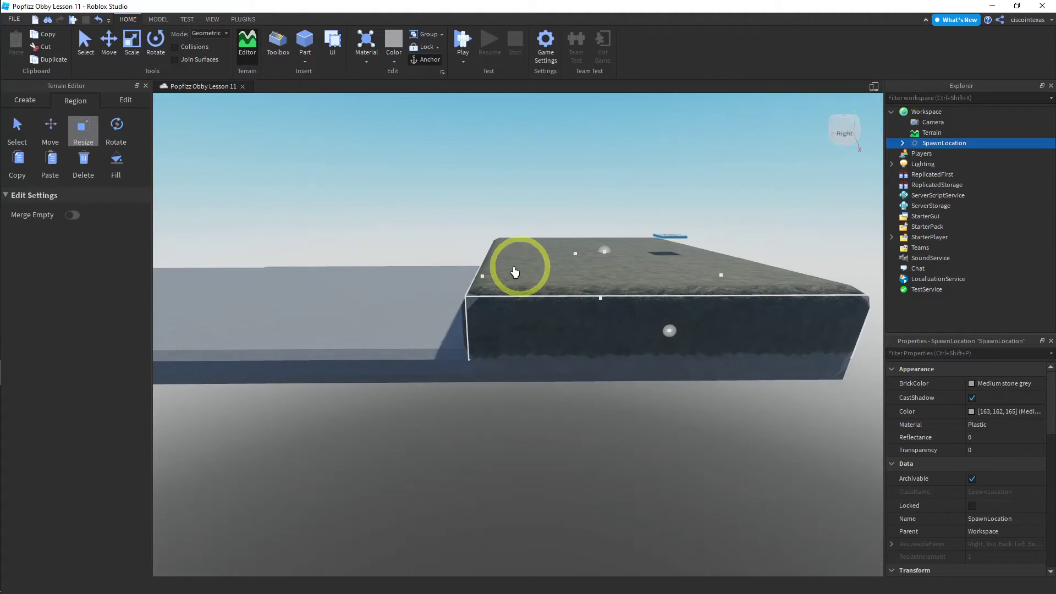
{"action": "key", "text": "d"}
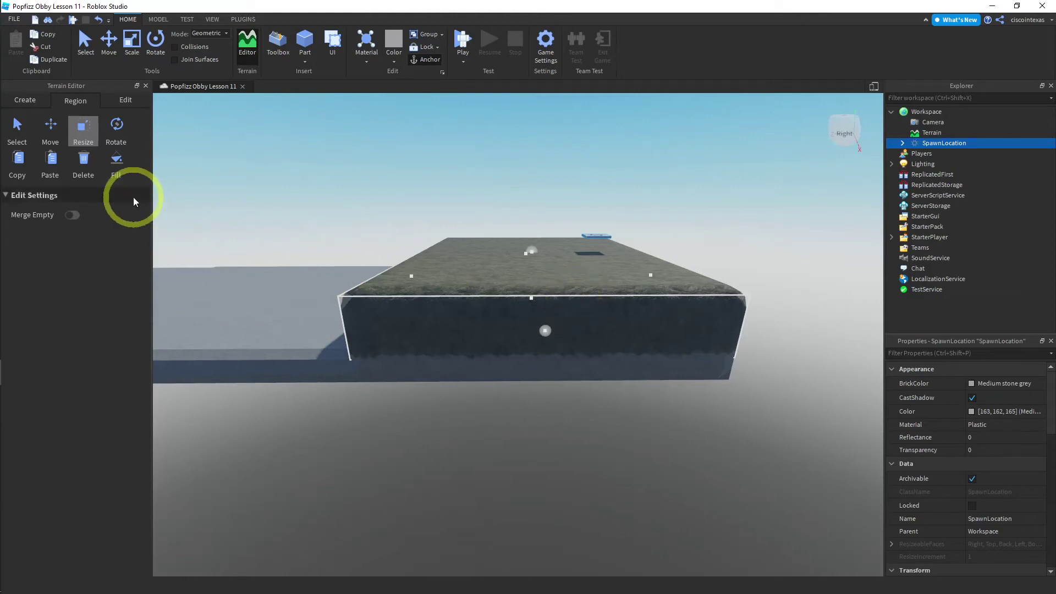
{"action": "scroll", "coordinate": [457, 225], "scroll_direction": "down", "scroll_amount": 2}
{"action": "key", "text": "a"}
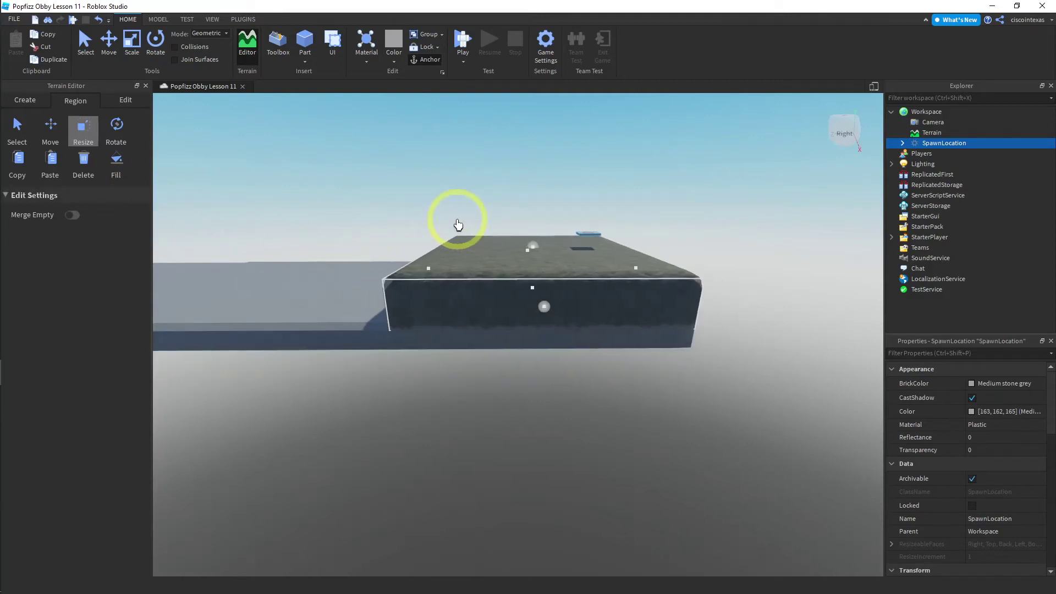
{"action": "key", "text": "a"}
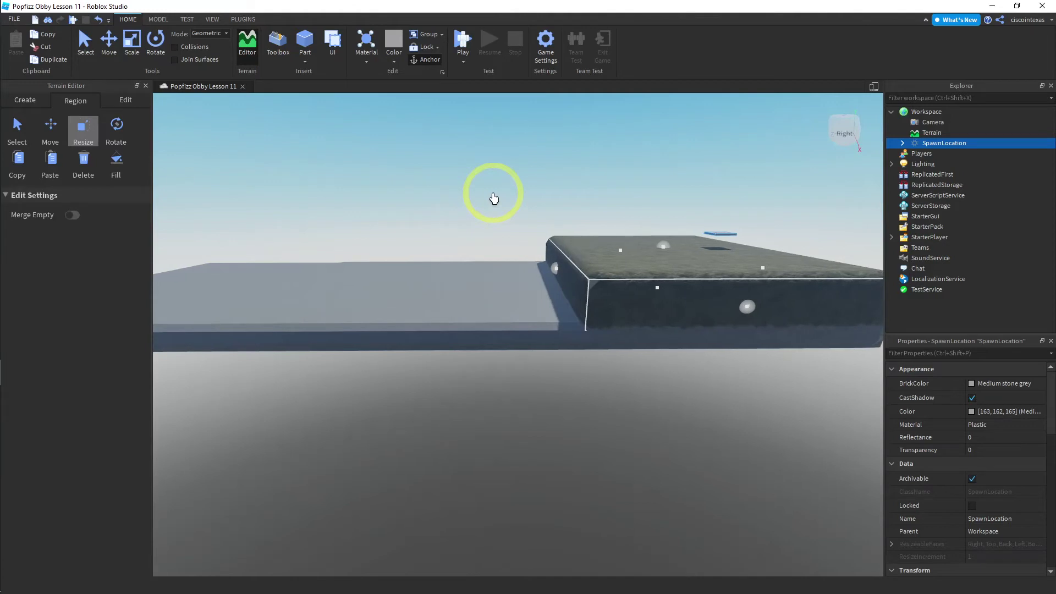
{"action": "left_click", "coordinate": [20, 165]}
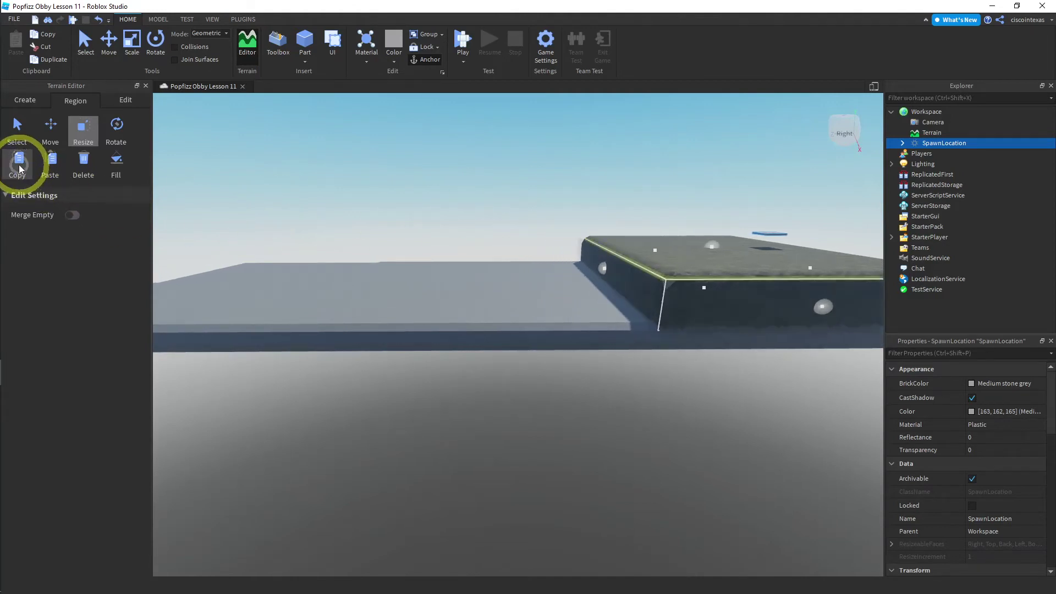
{"action": "left_click", "coordinate": [50, 164]}
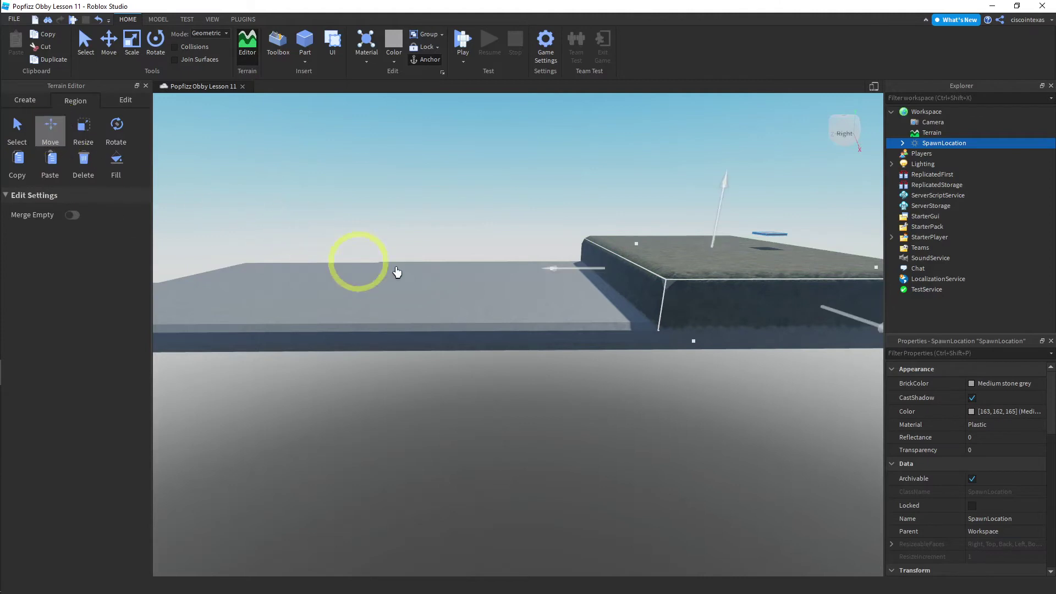
{"action": "left_click_drag", "start_coordinate": [559, 272], "coordinate": [297, 281]}
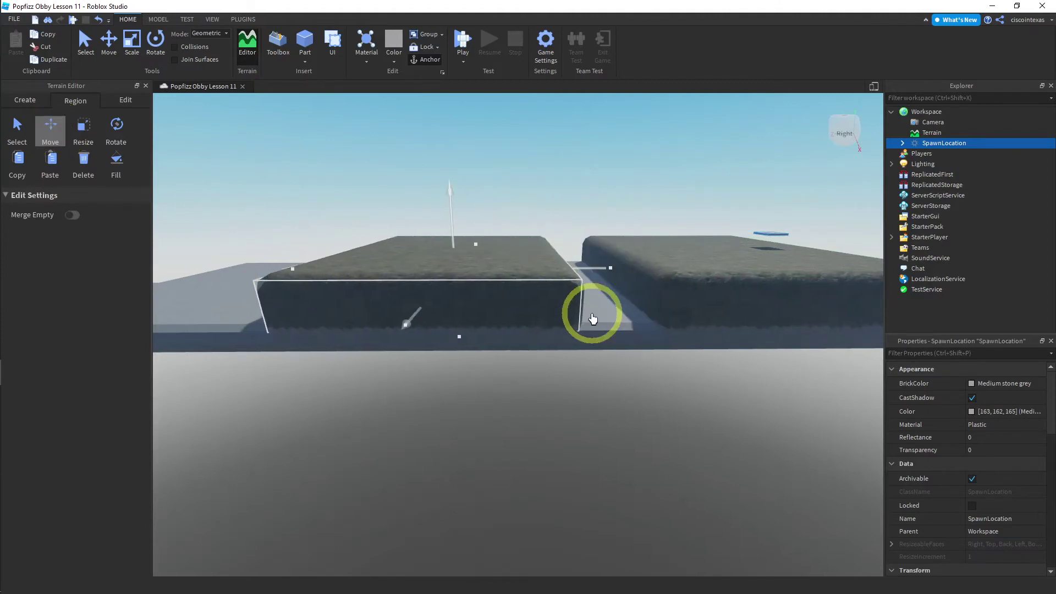
Move the duplicated brown-green slab further along to the far end of the lower slab, flush with its edge.
{"action": "key", "text": "a"}
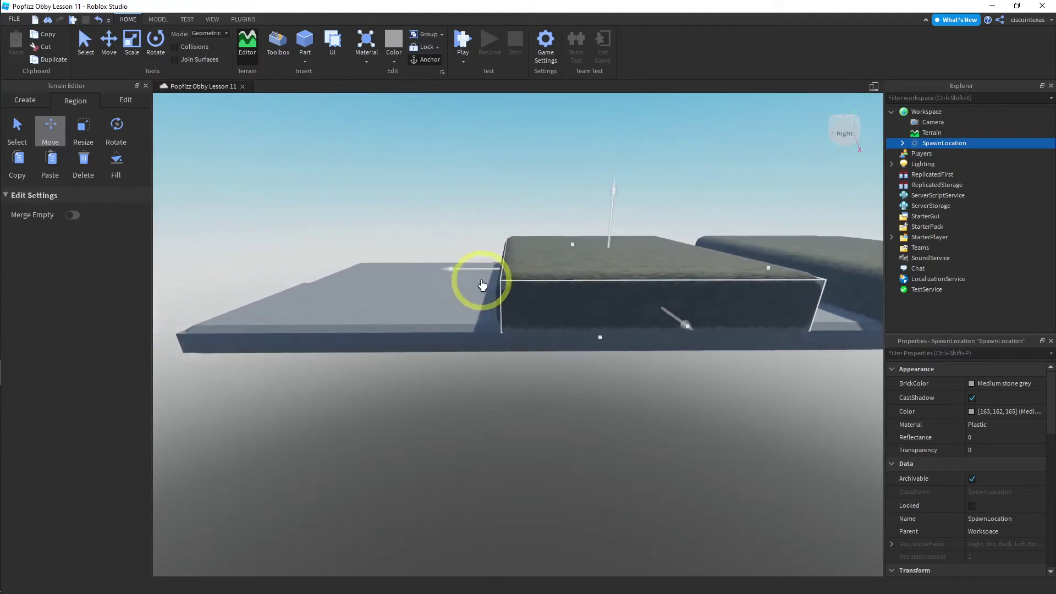
{"action": "key", "text": "a"}
{"action": "left_click_drag", "start_coordinate": [538, 273], "coordinate": [316, 262]}
{"action": "key", "text": "a"}
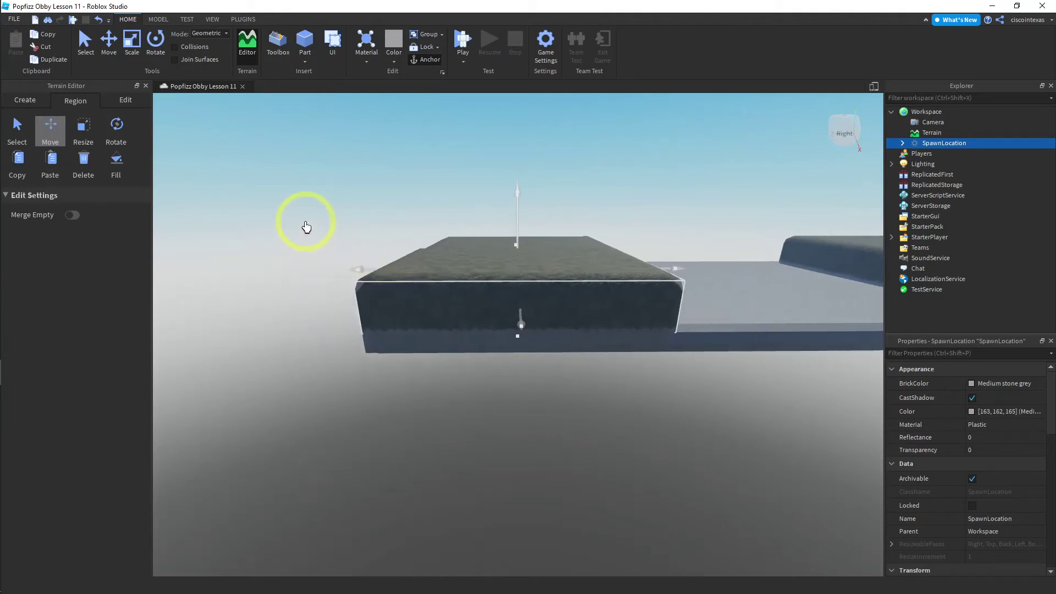
Fill the duplicated slab at the far end of the lower slab with the grass material.
{"action": "key", "text": "d"}
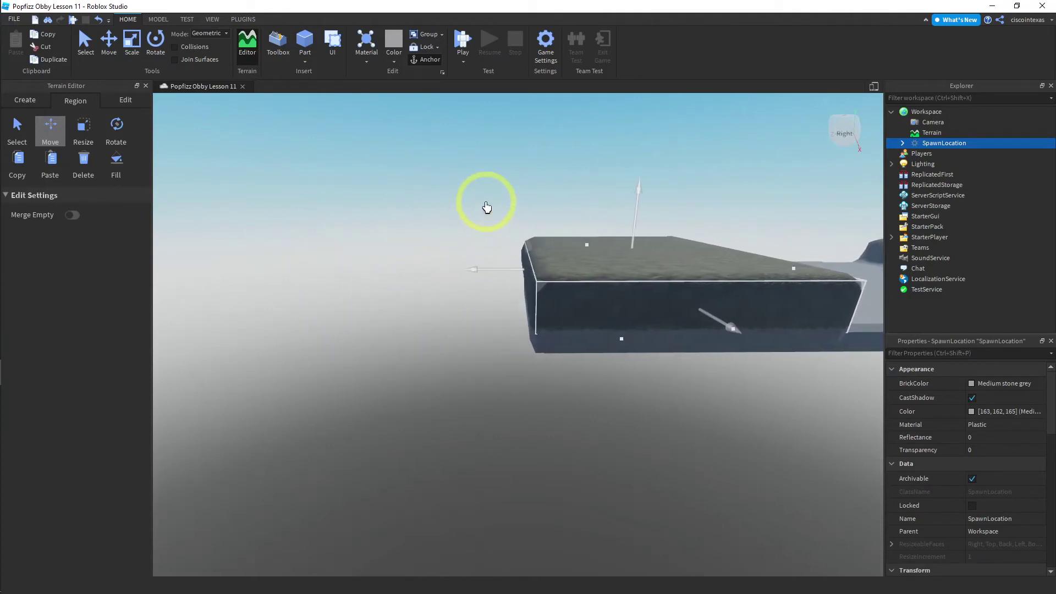
{"action": "key", "text": "d"}
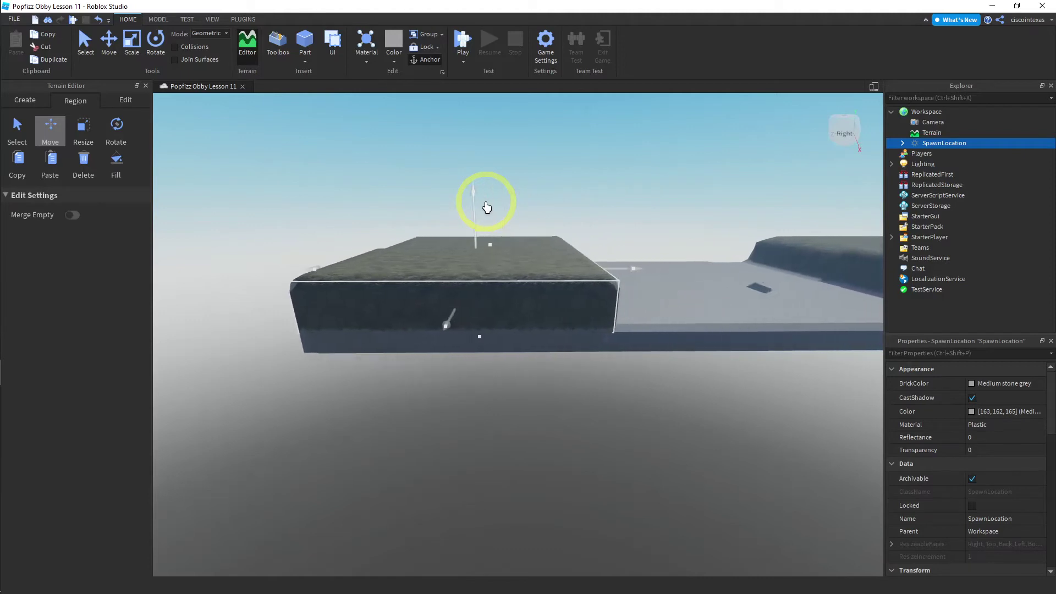
{"action": "right_click_drag", "start_coordinate": [469, 221], "coordinate": [94, 176]}
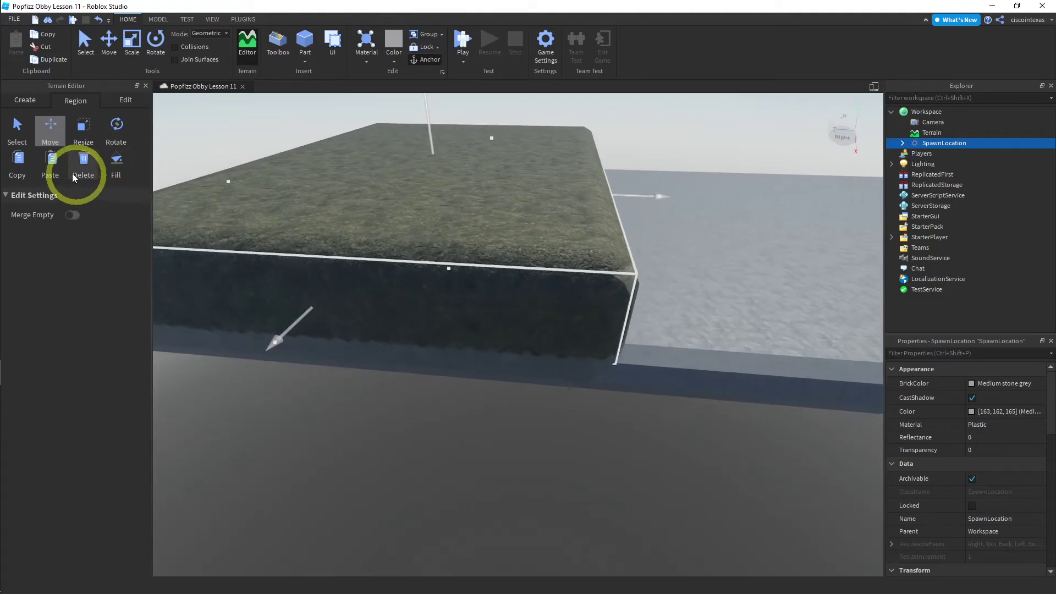
{"action": "left_click", "coordinate": [118, 165]}
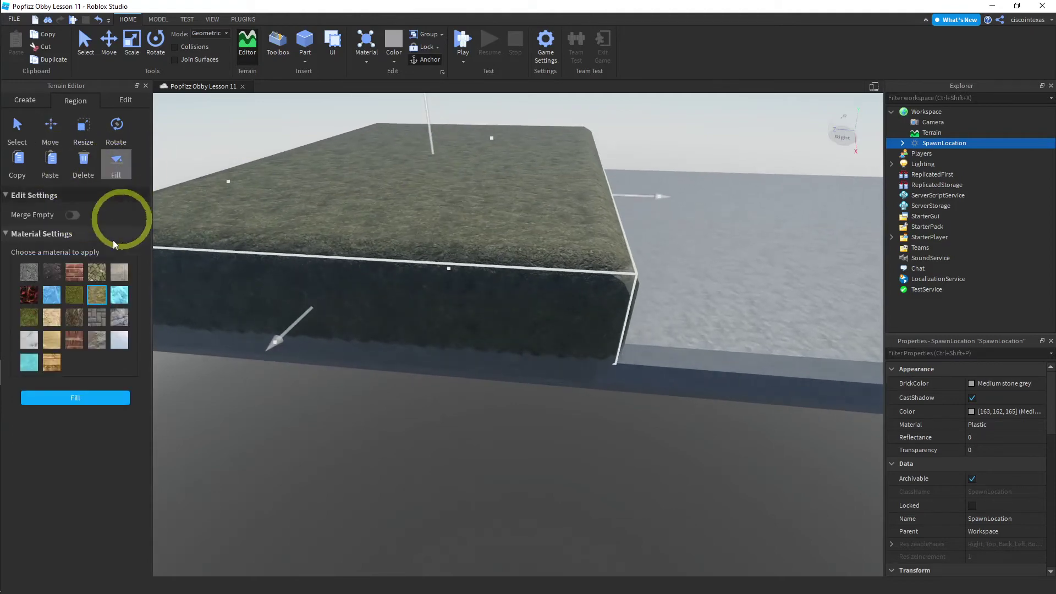
{"action": "left_click", "coordinate": [71, 294]}
{"action": "left_click", "coordinate": [83, 400]}
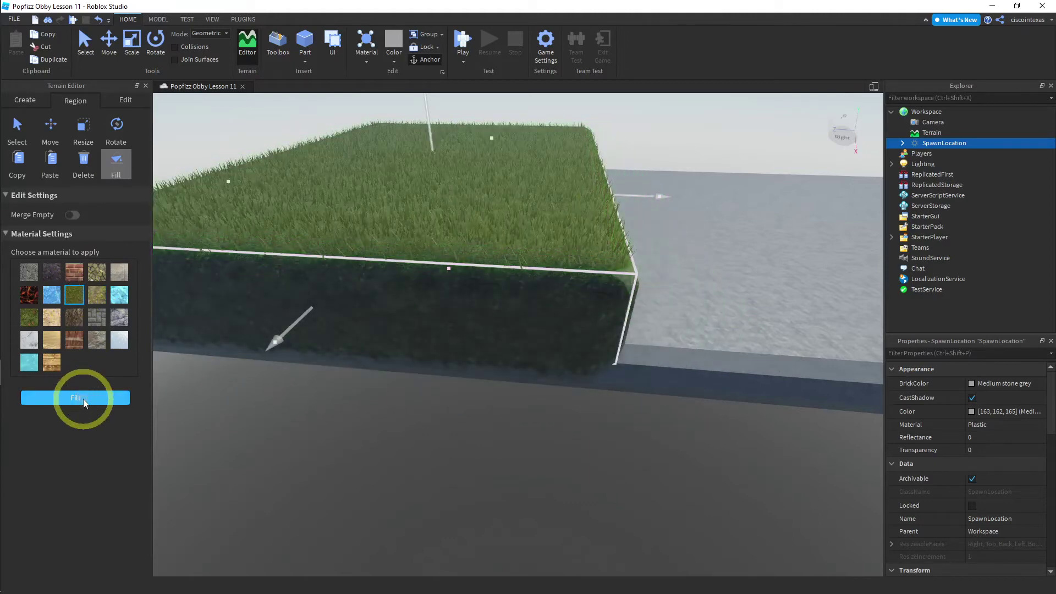
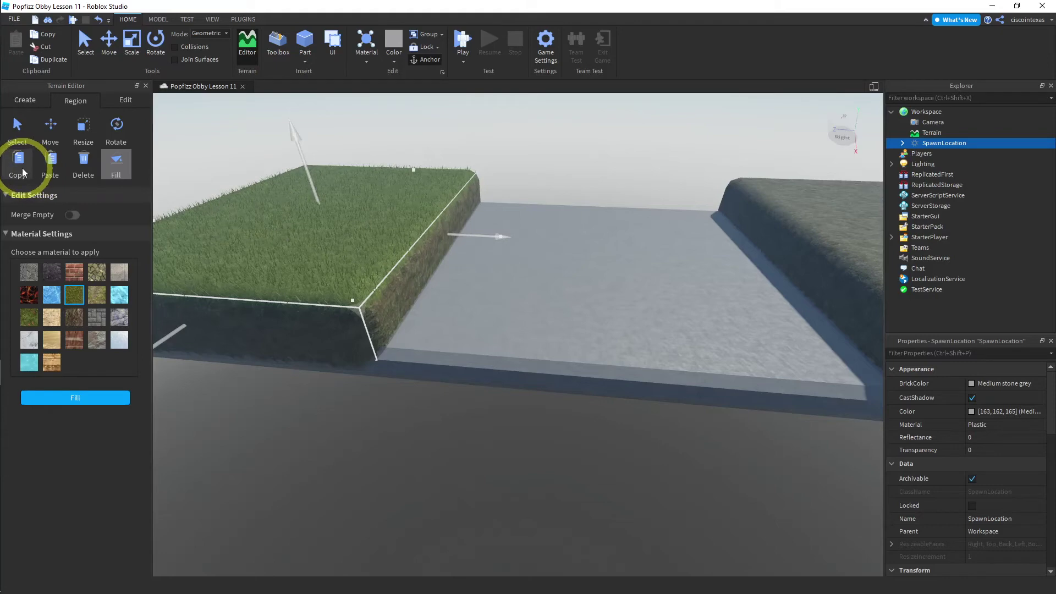
Try to duplicate the grass slab and move the copy into the gap toward the brown-green slab.
{"action": "left_click", "coordinate": [52, 169]}
{"action": "left_click", "coordinate": [338, 183]}
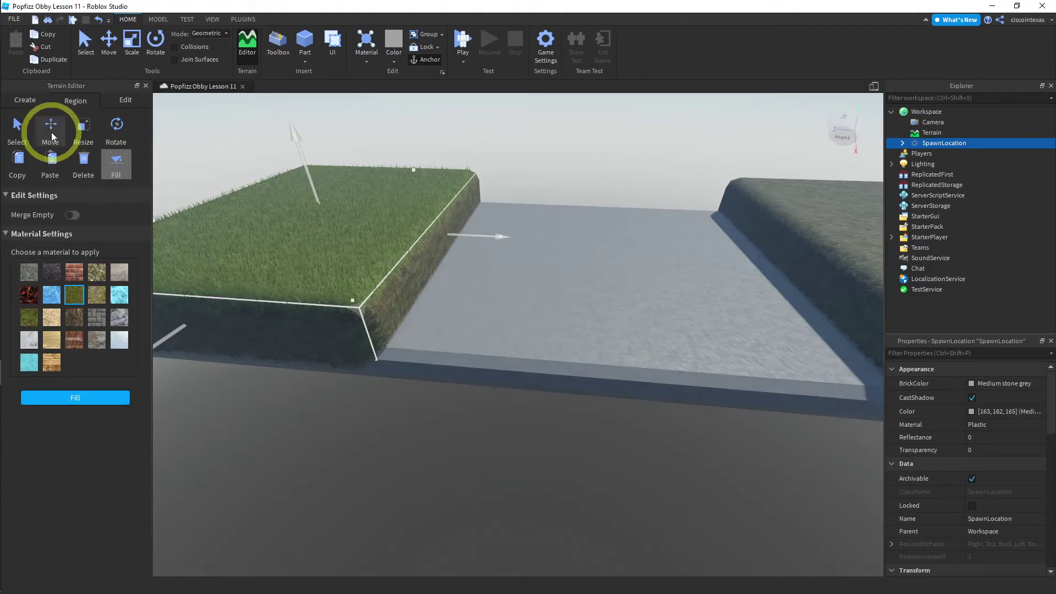
{"action": "left_click", "coordinate": [51, 132]}
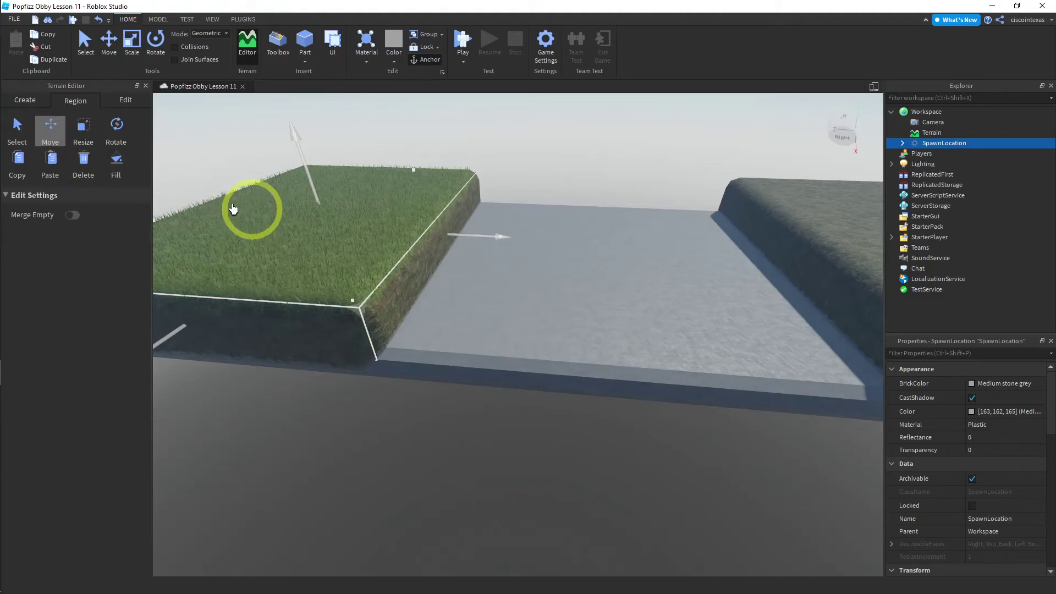
{"action": "left_click", "coordinate": [47, 127]}
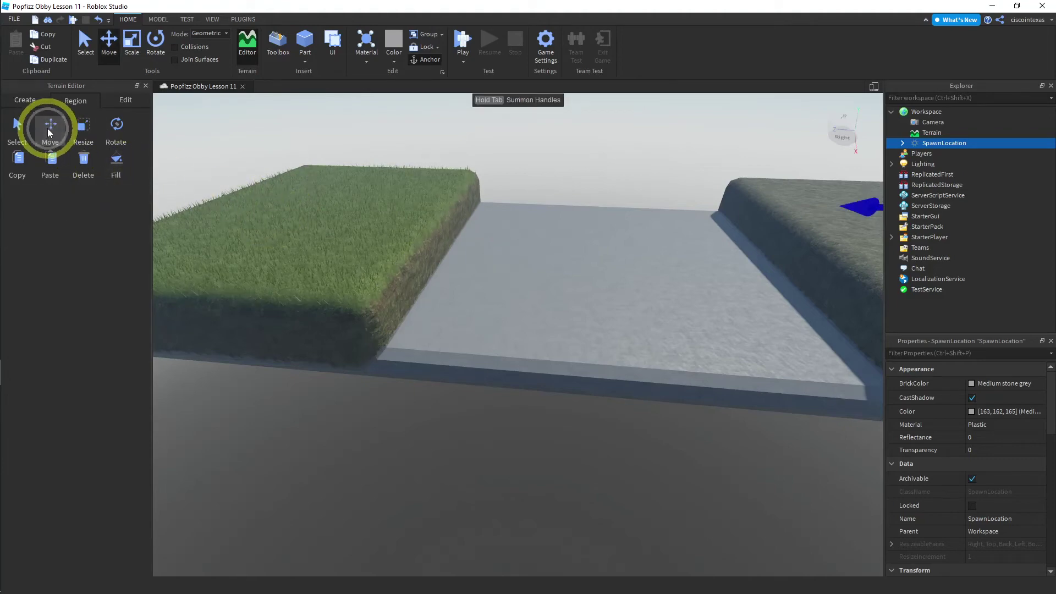
{"action": "left_click", "coordinate": [49, 128]}
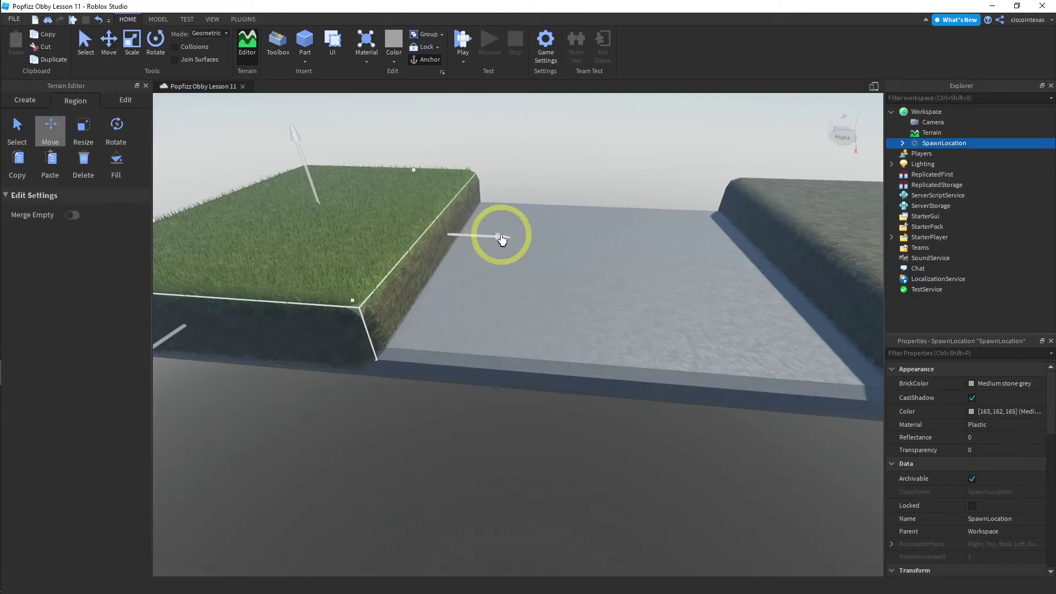
{"action": "left_click_drag", "start_coordinate": [502, 238], "coordinate": [657, 227]}
Undo the grass slab's move and restore its grass fill.
{"action": "key", "text": "ctrl+z"}
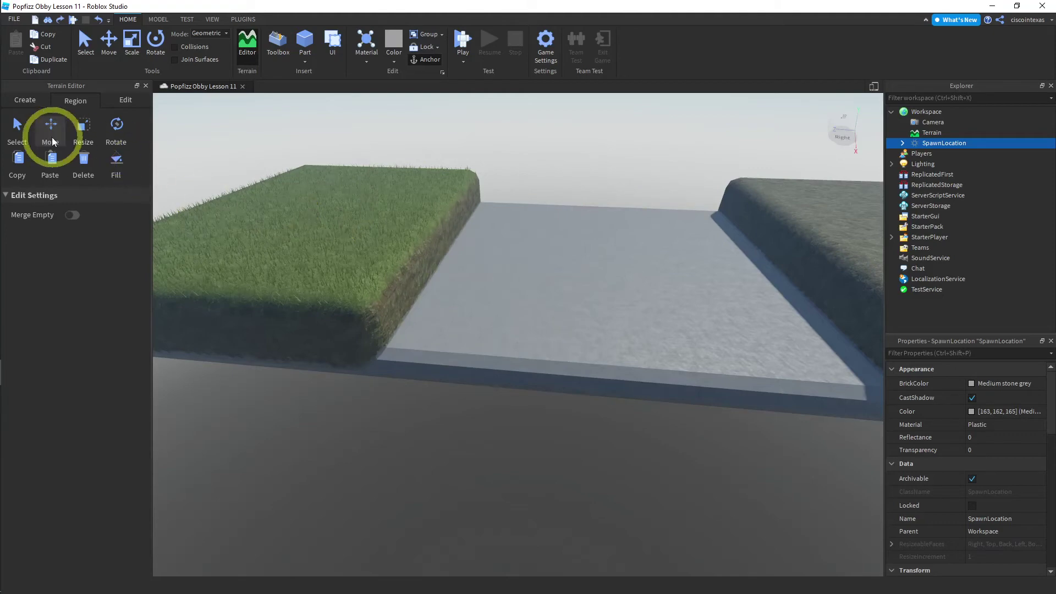
{"action": "left_click", "coordinate": [17, 129]}
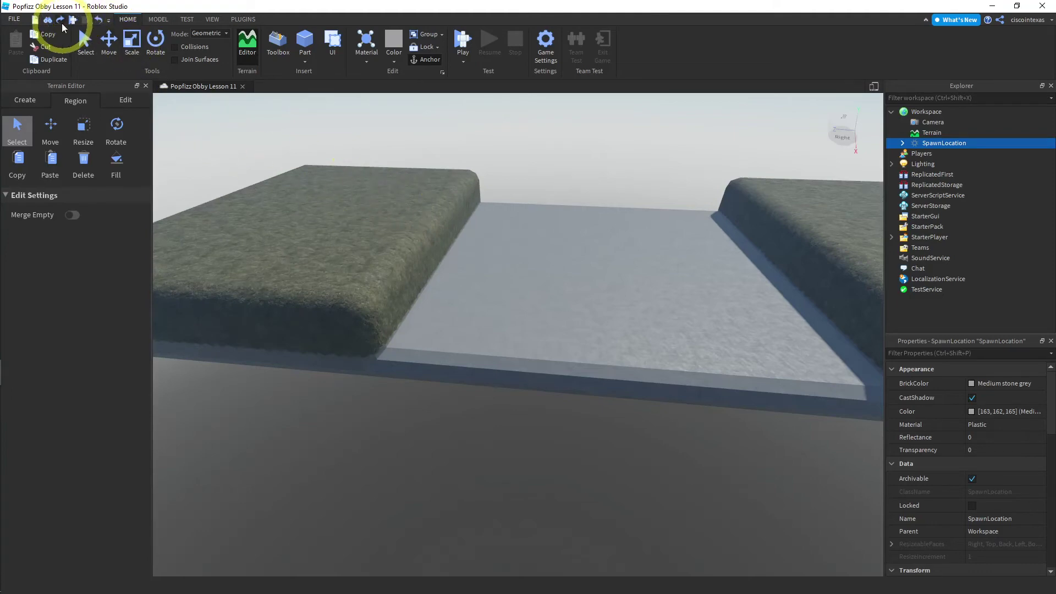
{"action": "left_click", "coordinate": [60, 22]}
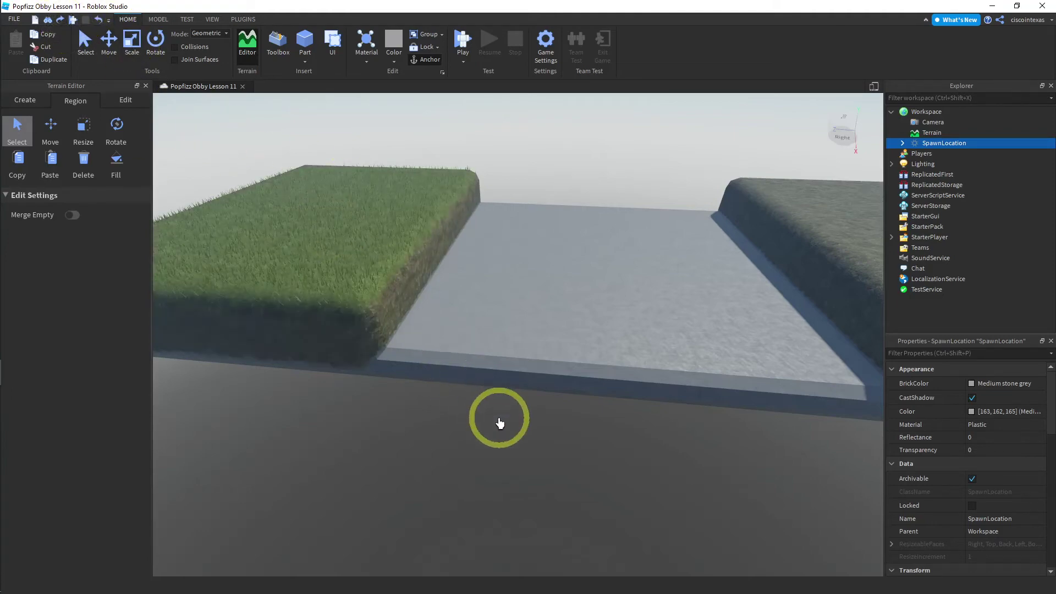
Select a new terrain region over the gap between the slabs, widened to overlap the near edges of both.
{"action": "right_click_drag", "start_coordinate": [507, 457], "coordinate": [506, 457]}
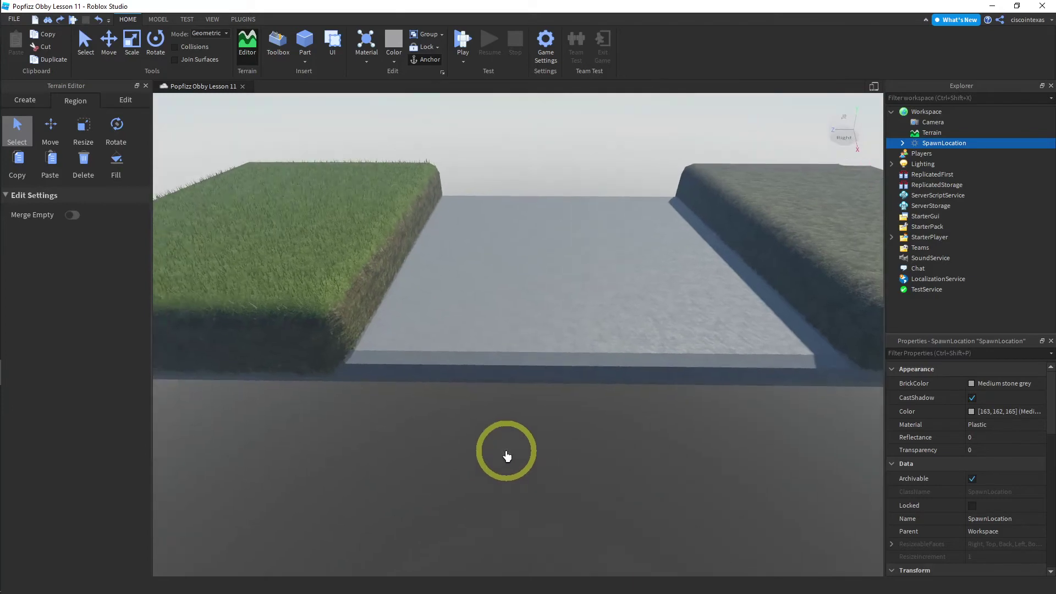
{"action": "scroll", "coordinate": [507, 457], "scroll_direction": "down", "scroll_amount": 7}
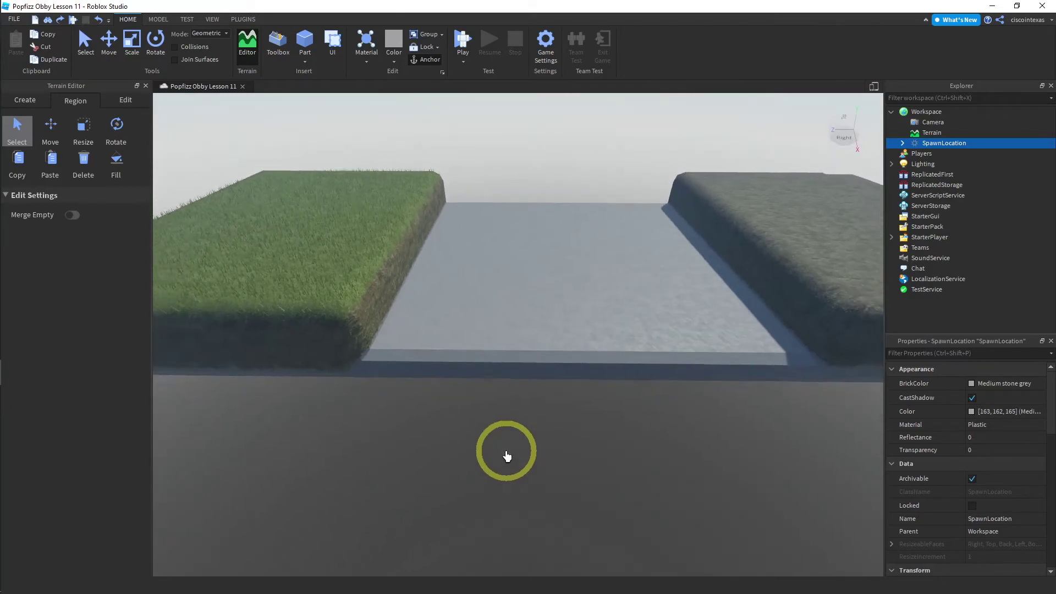
{"action": "key", "text": "d"}
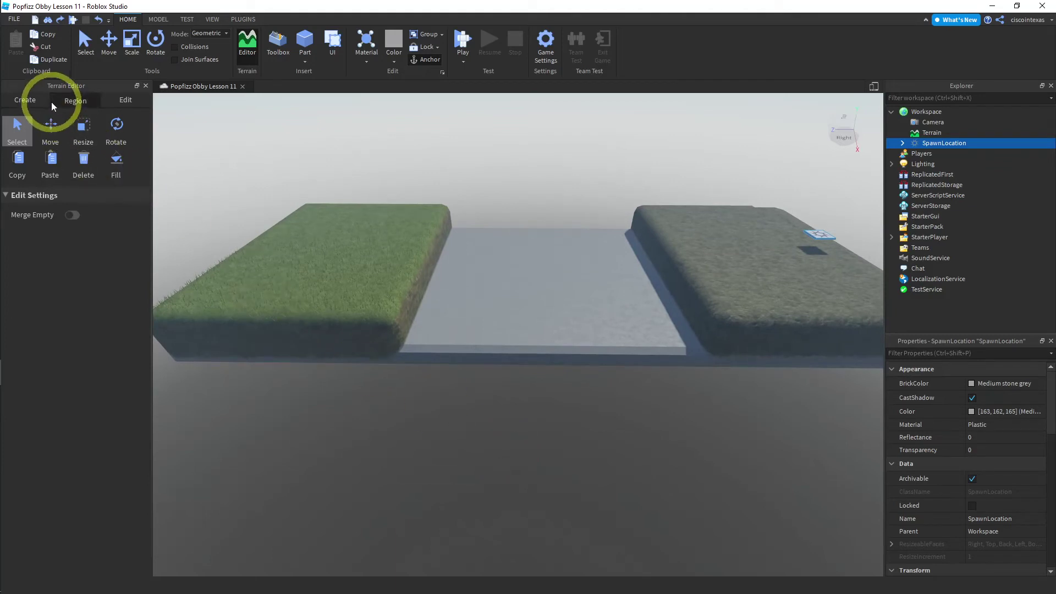
{"action": "left_click", "coordinate": [25, 99]}
{"action": "left_click", "coordinate": [77, 101]}
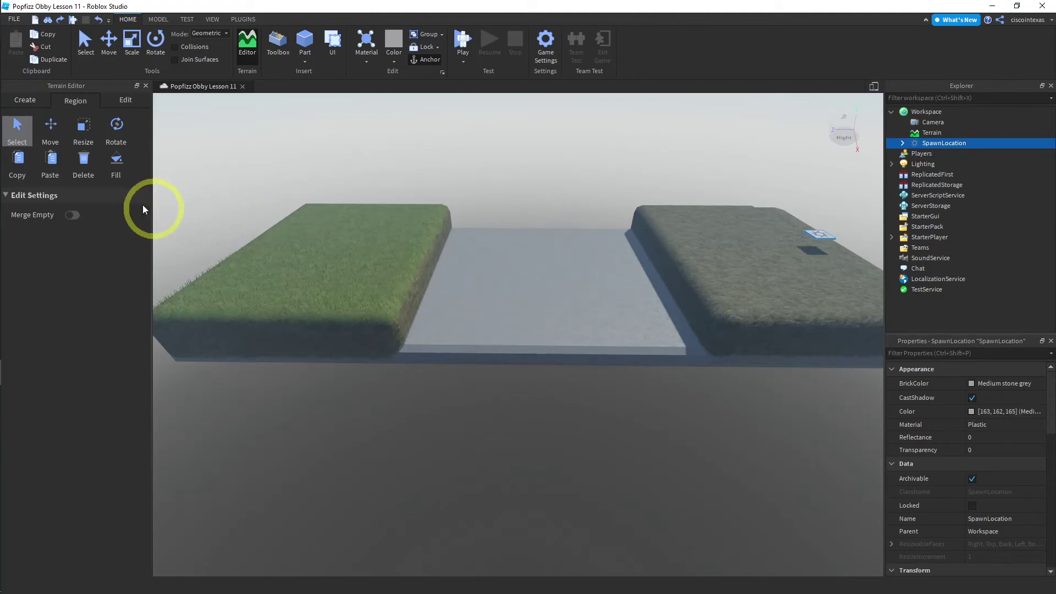
{"action": "left_click", "coordinate": [18, 132]}
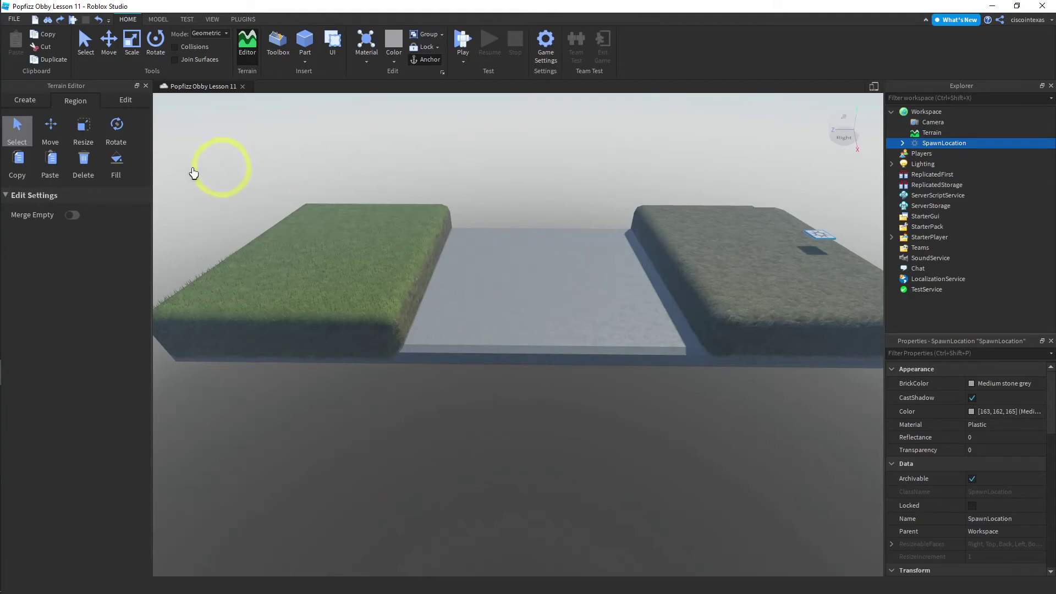
{"action": "left_click", "coordinate": [17, 131]}
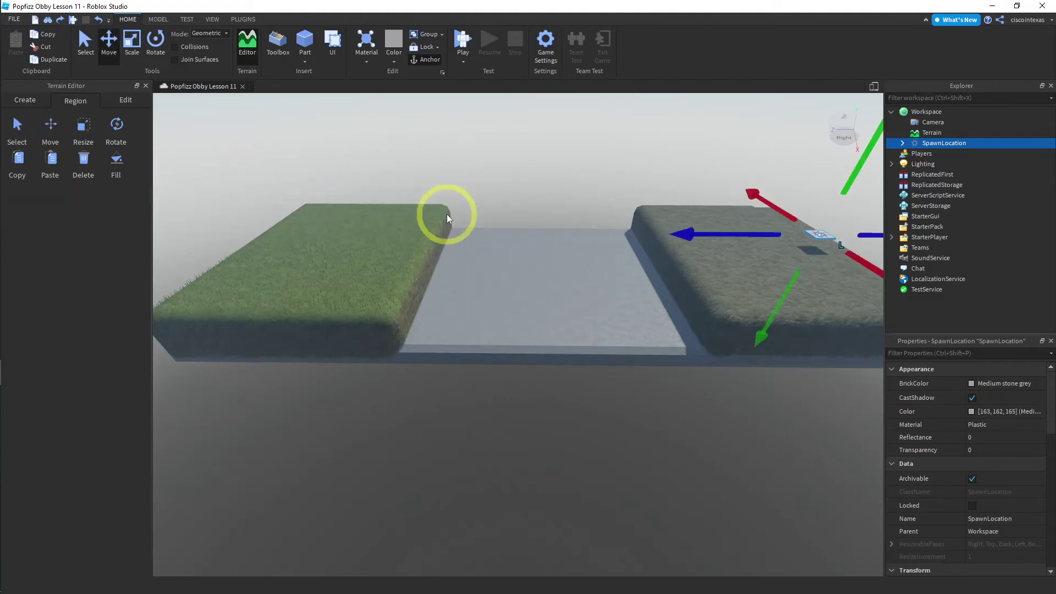
{"action": "left_click", "coordinate": [17, 126]}
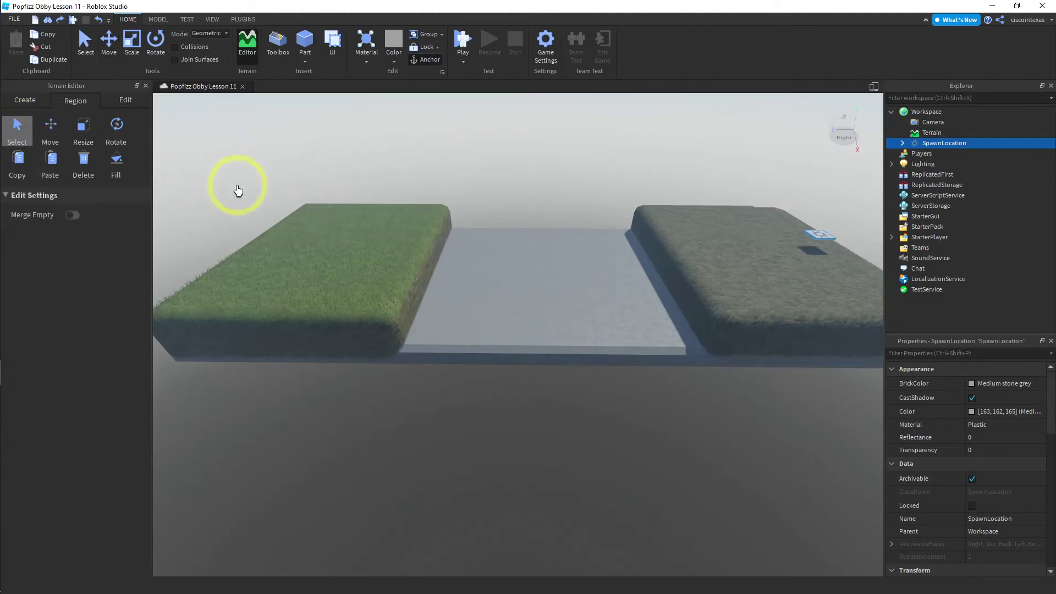
{"action": "left_click_drag", "start_coordinate": [455, 214], "coordinate": [631, 281]}
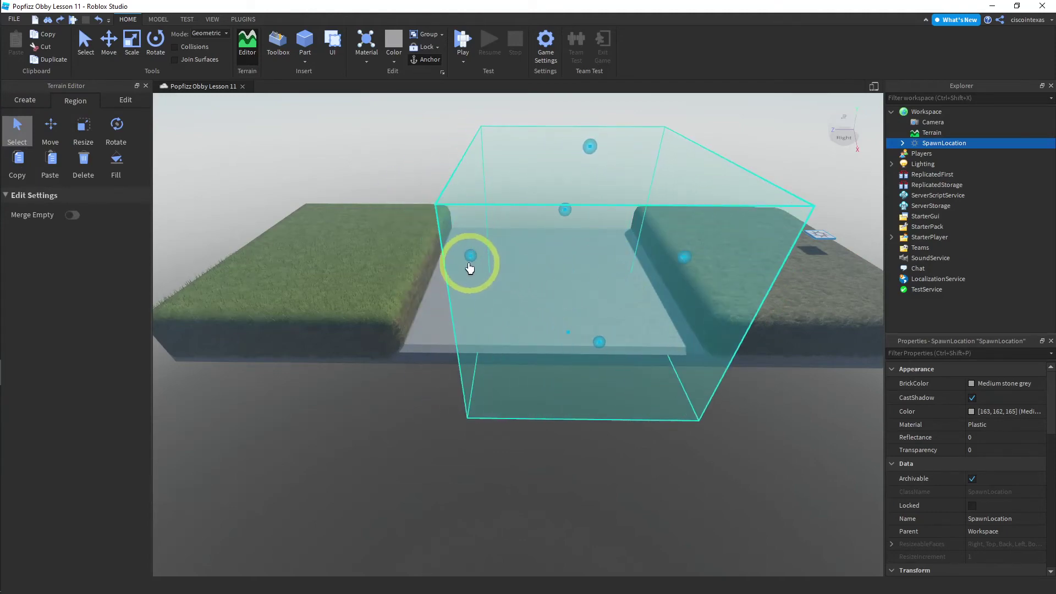
{"action": "left_click_drag", "start_coordinate": [468, 260], "coordinate": [396, 261]}
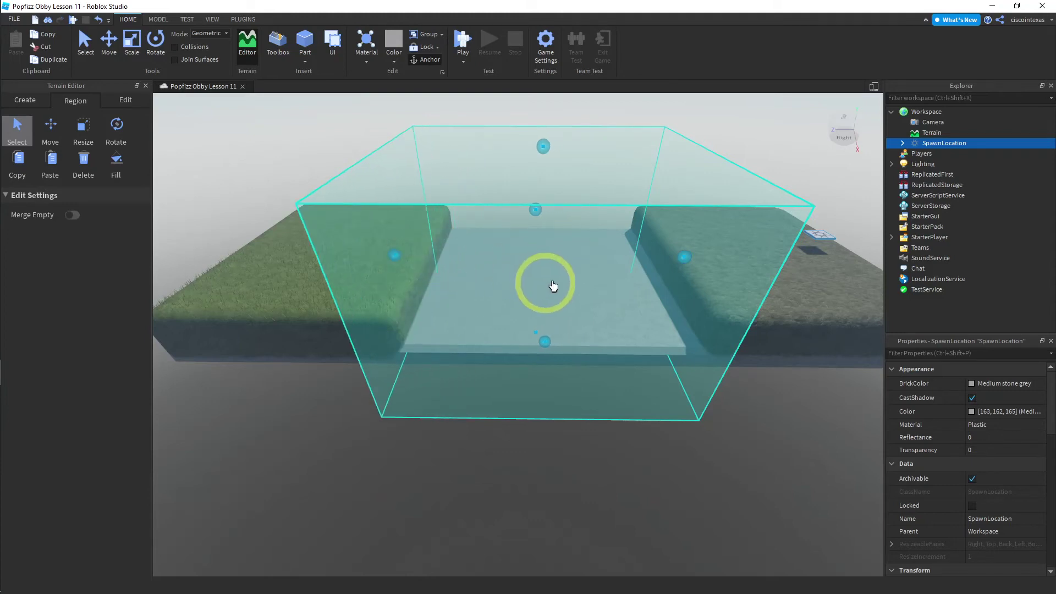
Extend the near side of the terrain region outward so it spans the full width of the lower slab.
{"action": "right_click_drag", "start_coordinate": [566, 258], "coordinate": [609, 314]}
{"action": "key", "text": "e"}
{"action": "key", "text": "a"}
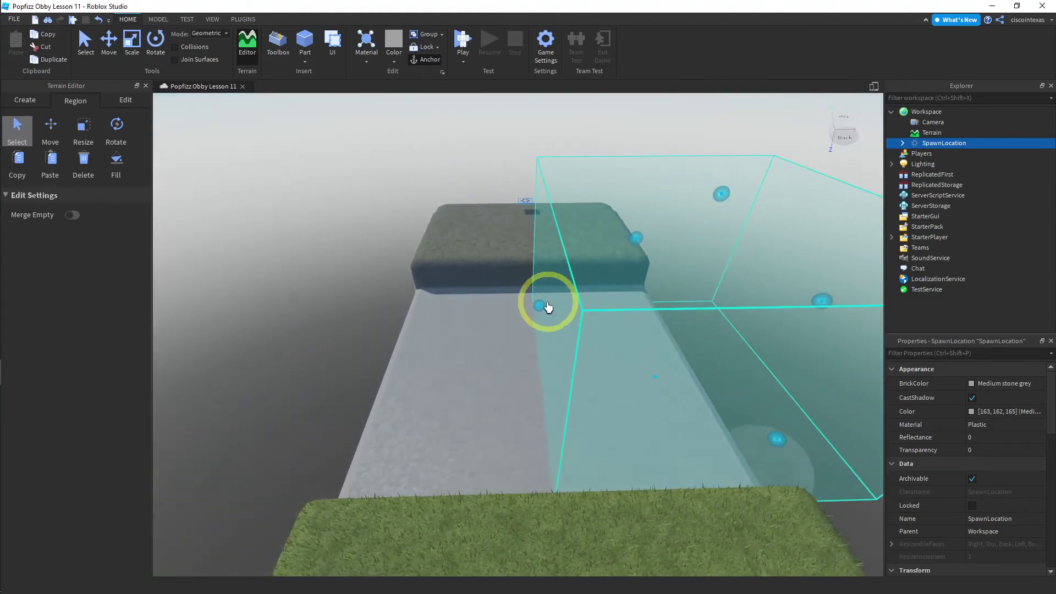
{"action": "left_click_drag", "start_coordinate": [539, 310], "coordinate": [350, 302]}
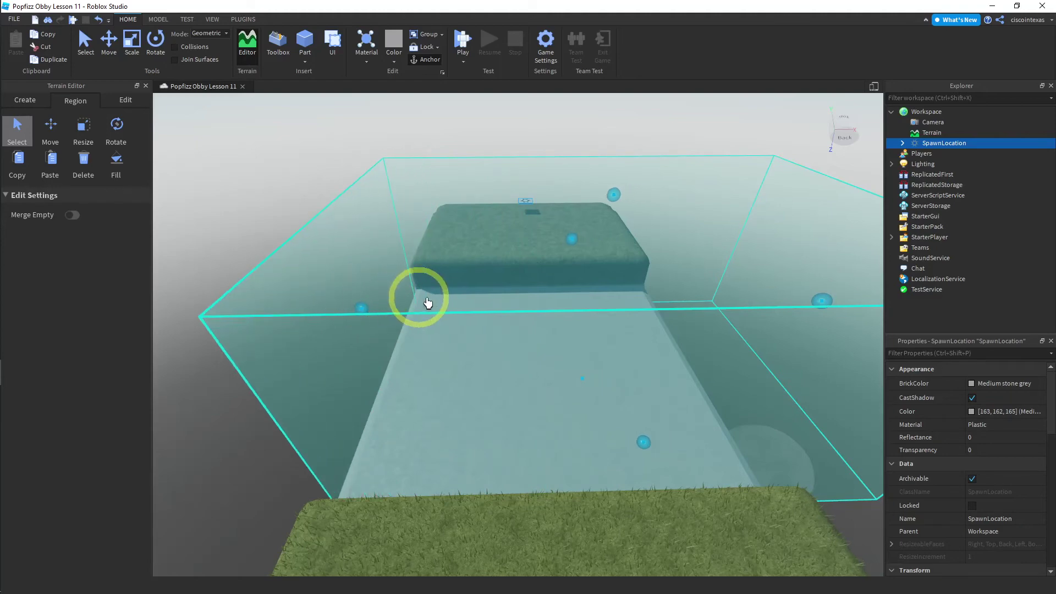
Pull the region's opposite side inward toward the long edge of the lower slab.
{"action": "key", "text": "a"}
{"action": "key", "text": "d"}
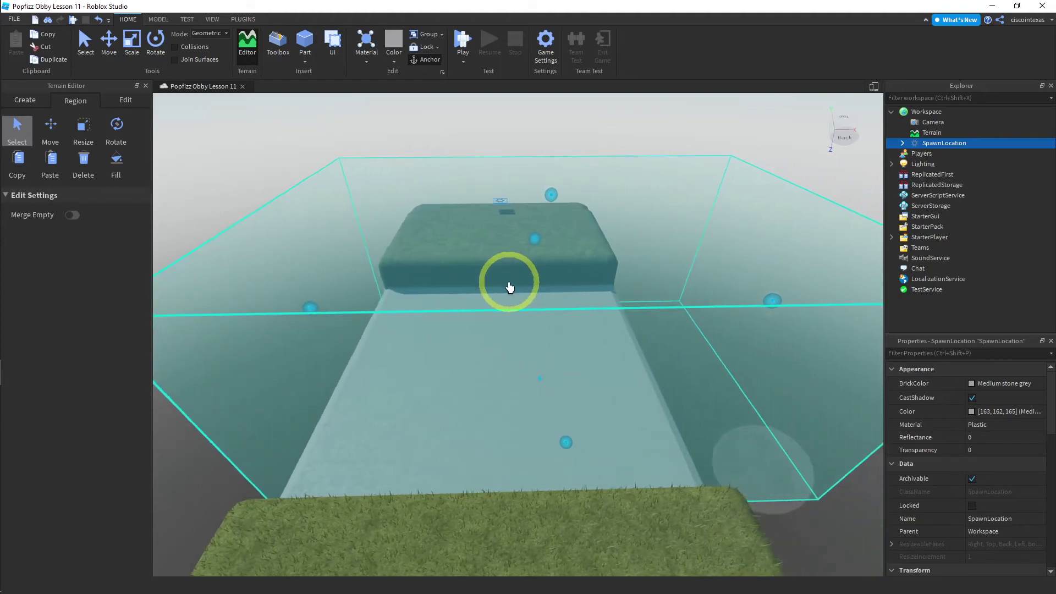
{"action": "key", "text": "d"}
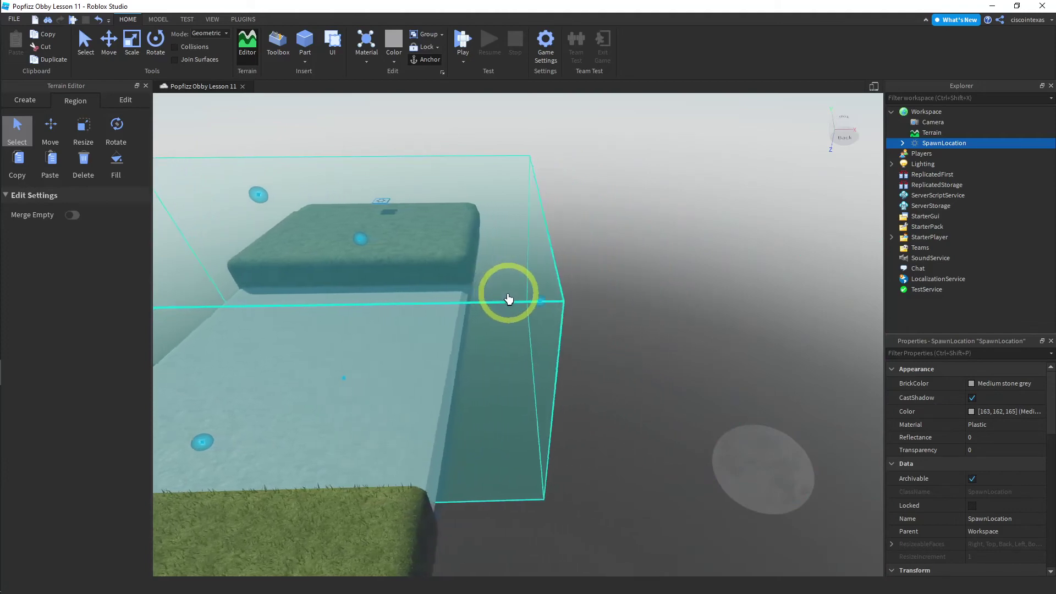
{"action": "key", "text": "d"}
{"action": "left_click_drag", "start_coordinate": [470, 306], "coordinate": [372, 308]}
Lower the region's top face to roughly the height of the raised slabs.
{"action": "key", "text": "a"}
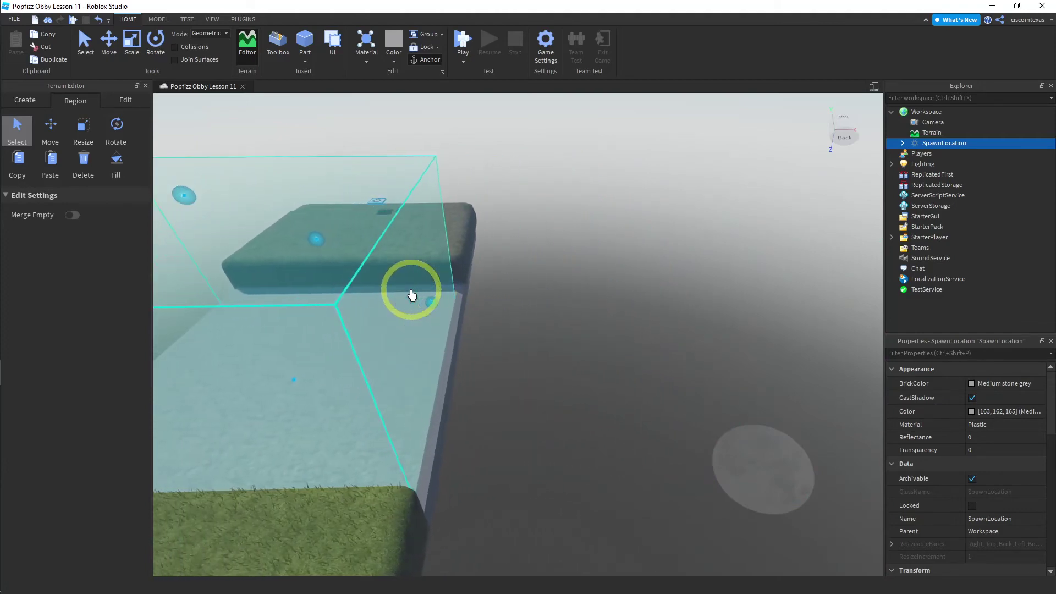
{"action": "key", "text": "a"}
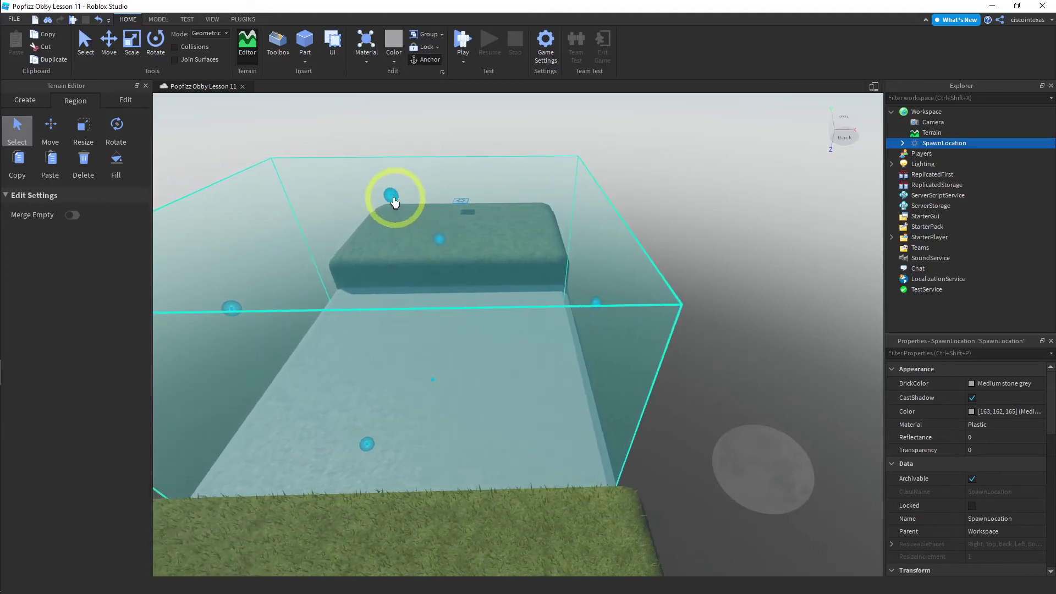
{"action": "left_click_drag", "start_coordinate": [392, 200], "coordinate": [382, 346]}
{"action": "key", "text": "a"}
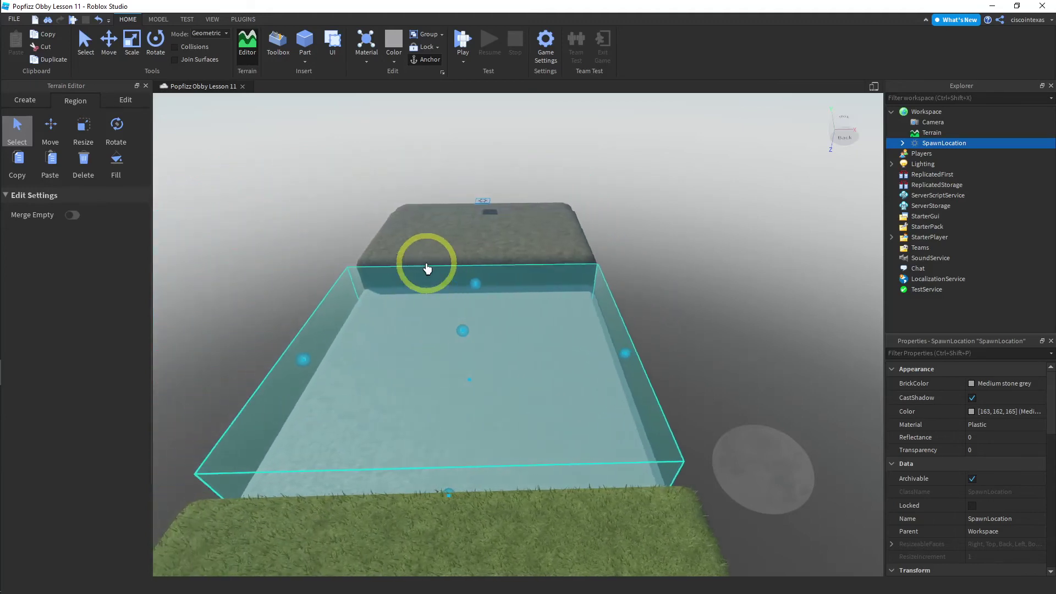
Extend the region's end face until it overlaps the edge of the brown-green slab.
{"action": "right_click_drag", "start_coordinate": [502, 216], "coordinate": [500, 214]}
{"action": "key", "text": "a"}
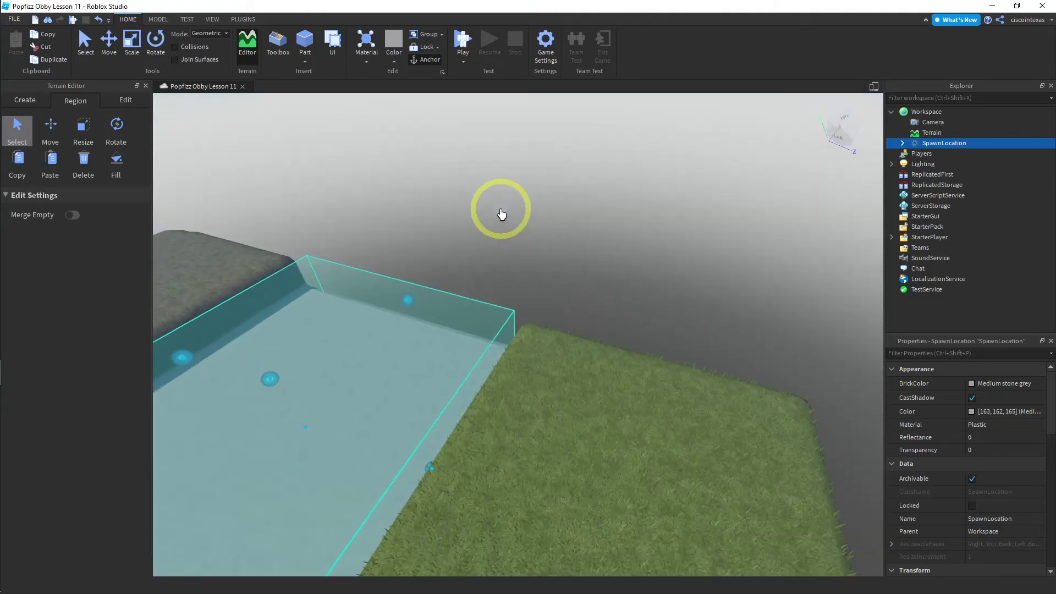
{"action": "right_click_drag", "start_coordinate": [509, 326], "coordinate": [509, 319]}
{"action": "key", "text": "a"}
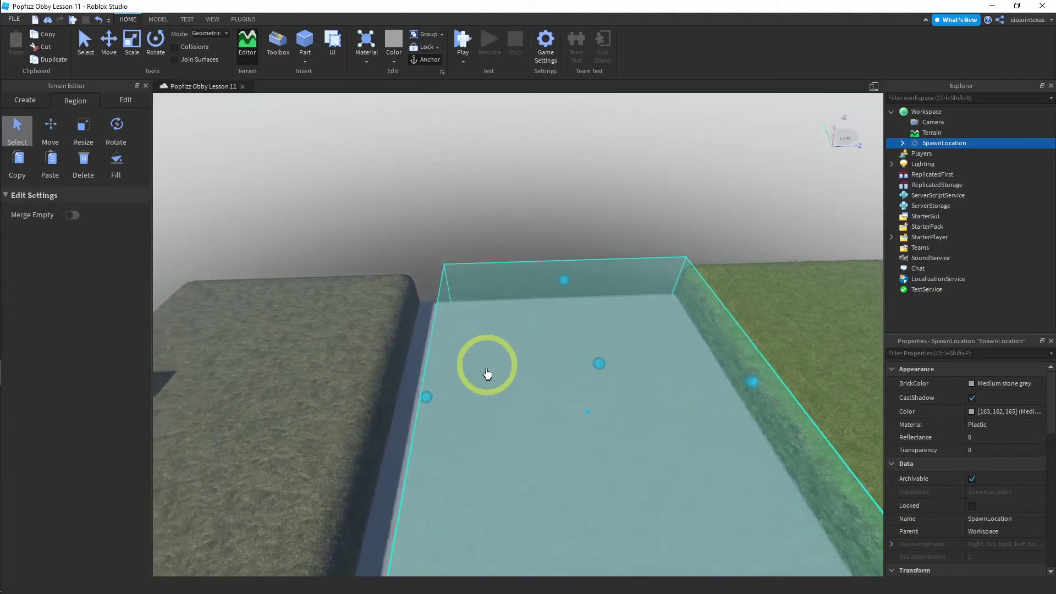
{"action": "left_click_drag", "start_coordinate": [479, 401], "coordinate": [433, 403]}
Extend both long sides of the region slightly outward to match the lower slab's outer edges.
{"action": "key", "text": "d"}
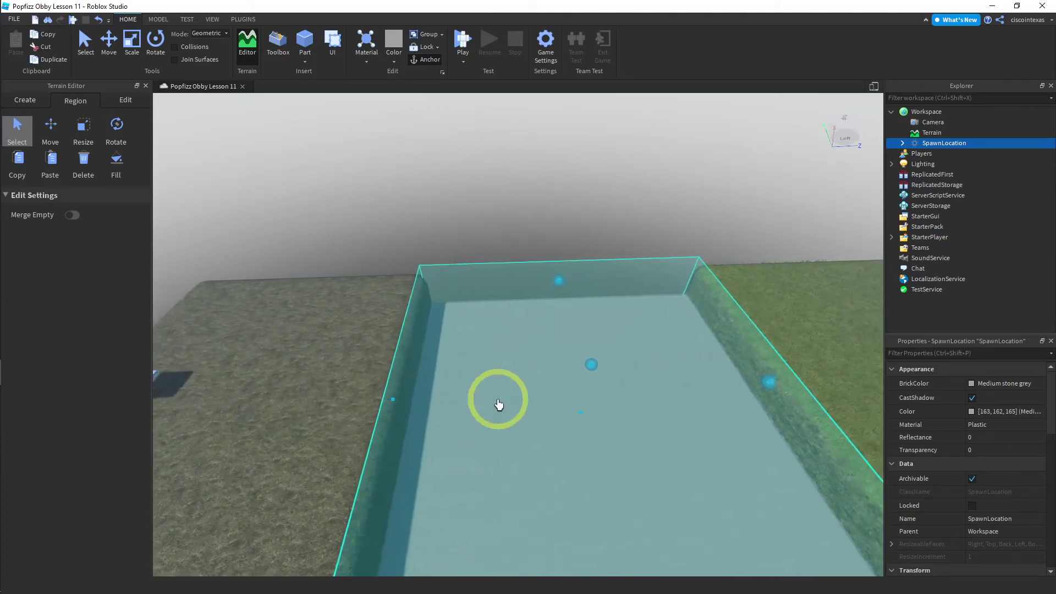
{"action": "key", "text": "d"}
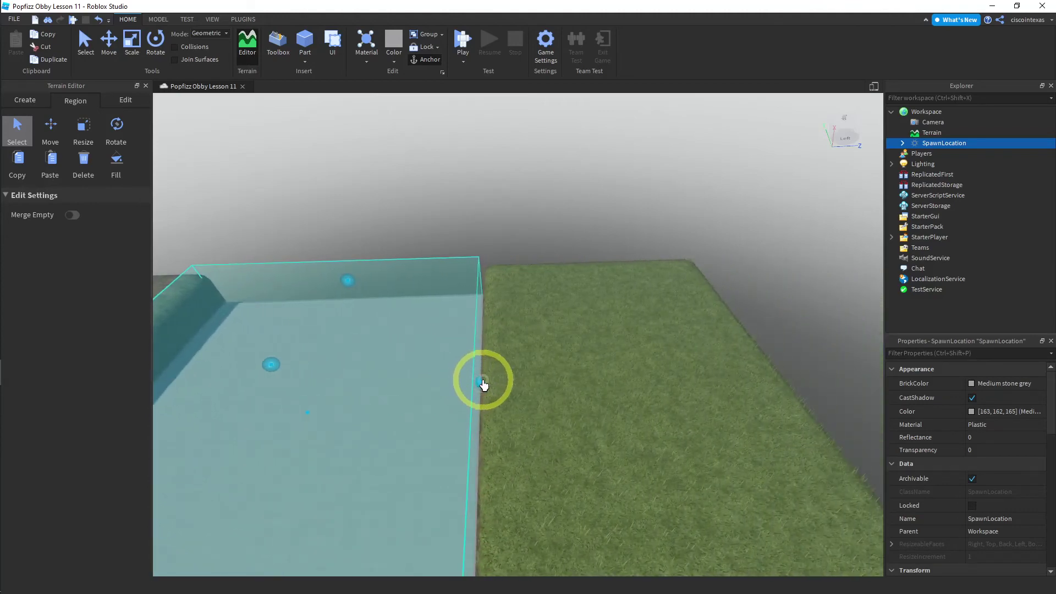
{"action": "right_click_drag", "start_coordinate": [498, 385], "coordinate": [471, 376]}
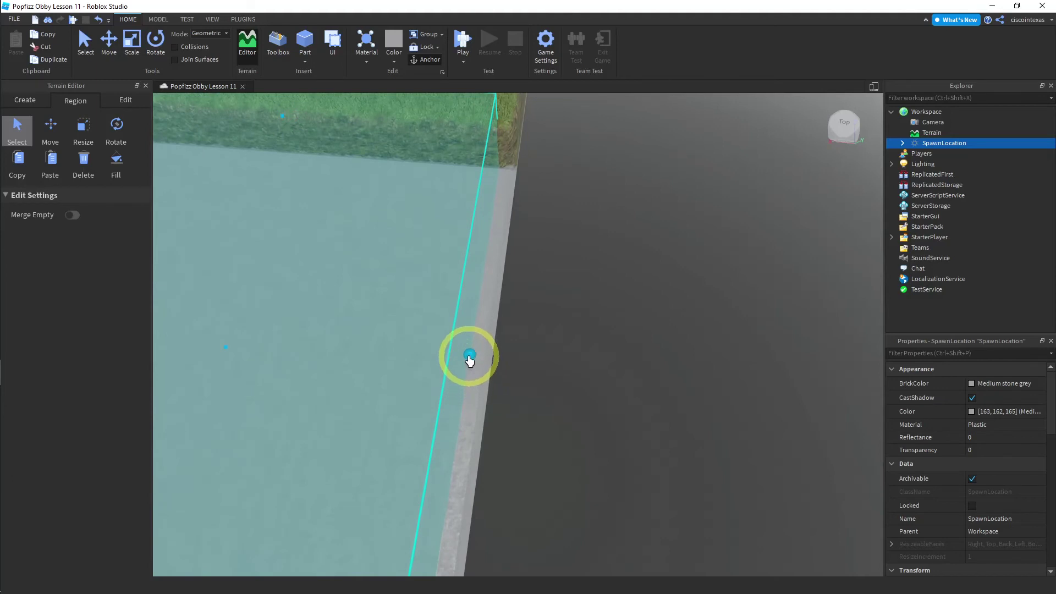
{"action": "left_click_drag", "start_coordinate": [470, 358], "coordinate": [485, 359]}
{"action": "key", "text": "a"}
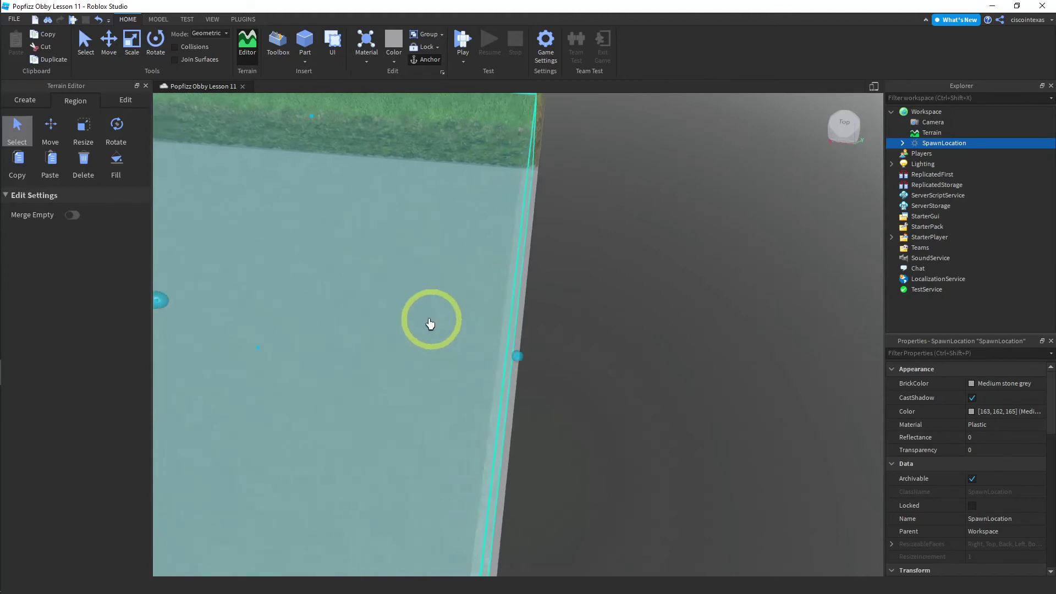
{"action": "key", "text": "a"}
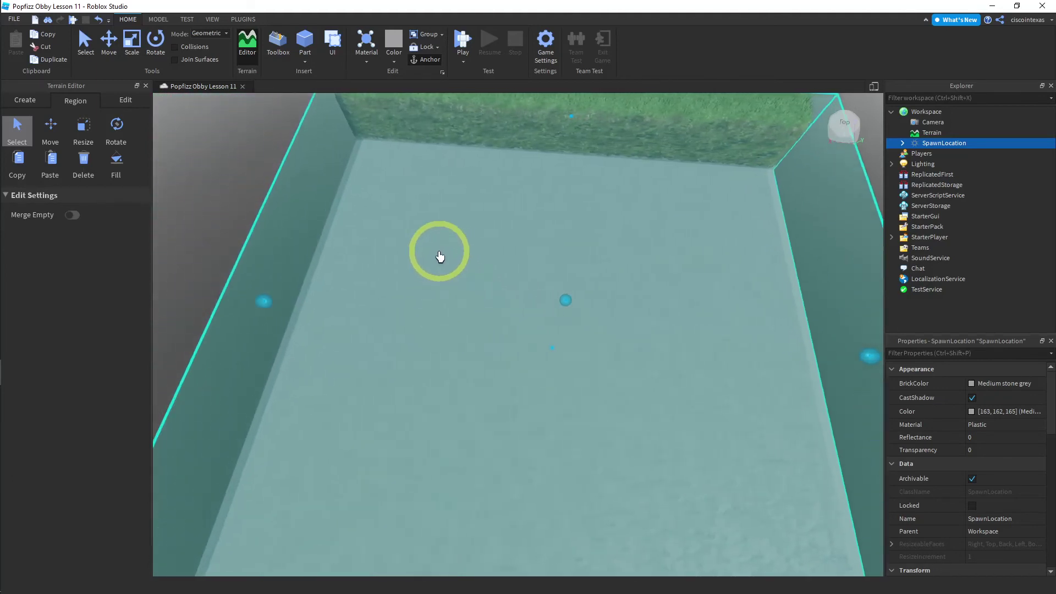
{"action": "right_click_drag", "start_coordinate": [439, 255], "coordinate": [438, 257]}
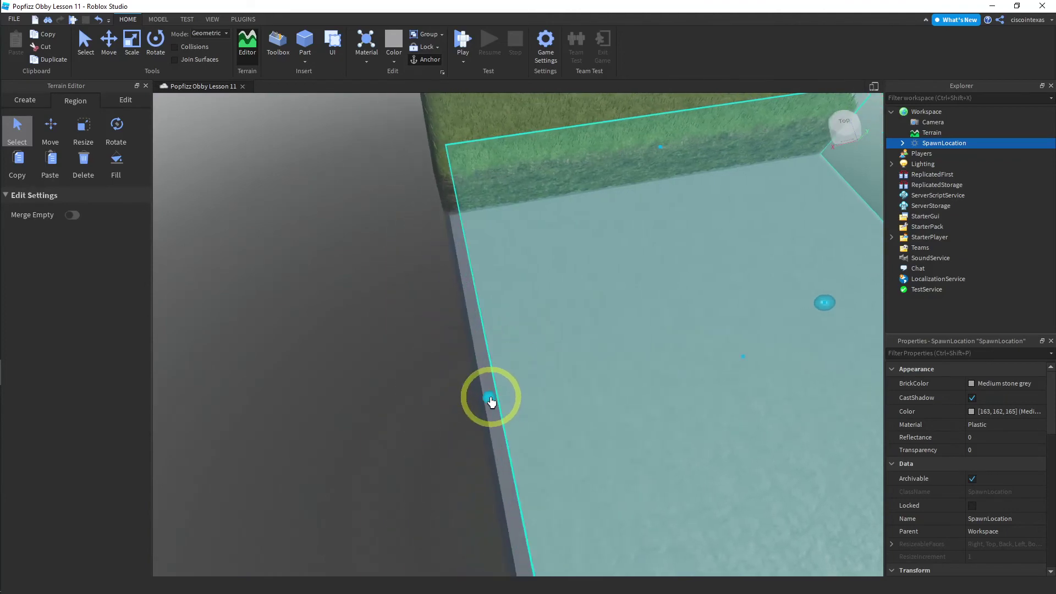
{"action": "left_click_drag", "start_coordinate": [479, 404], "coordinate": [475, 406]}
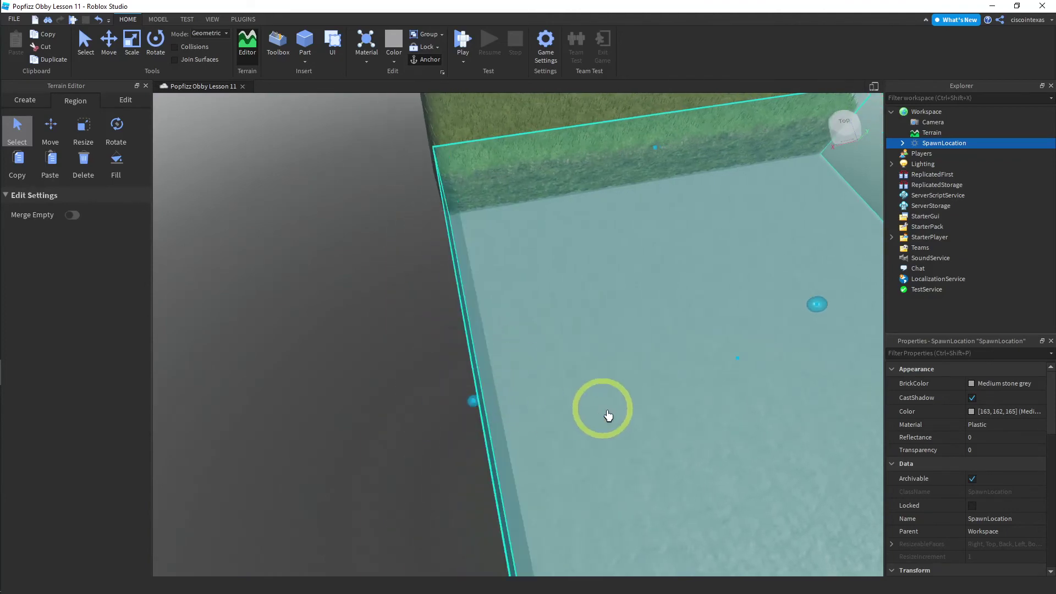
Lower the region's top face slightly so it sits level with the tops of the raised slabs.
{"action": "right_click_drag", "start_coordinate": [658, 400], "coordinate": [656, 398]}
{"action": "key", "text": "q"}
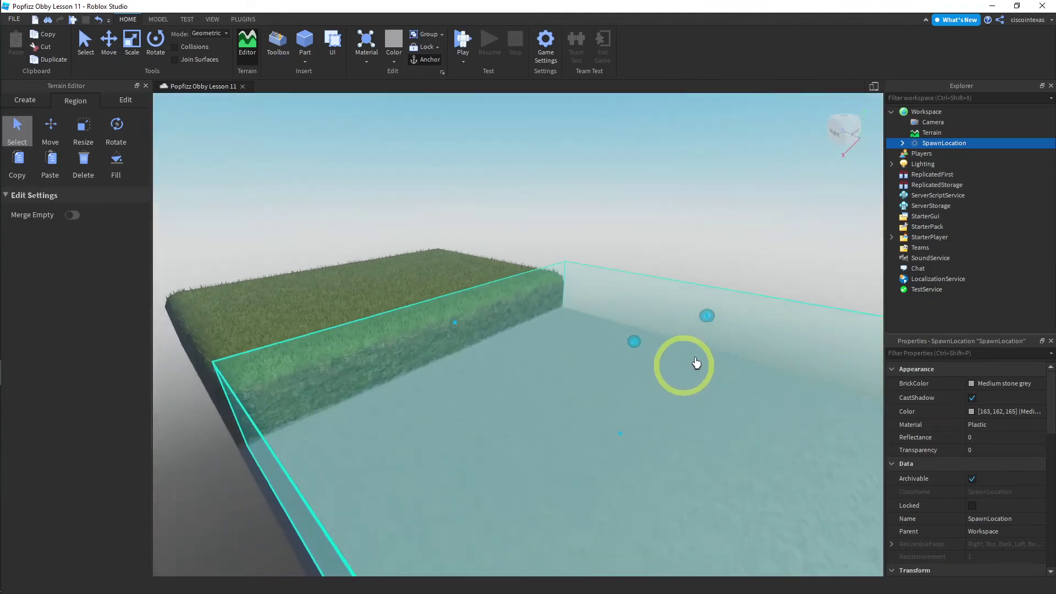
{"action": "right_click_drag", "start_coordinate": [702, 341], "coordinate": [591, 252]}
{"action": "key", "text": "e"}
{"action": "scroll", "coordinate": [638, 248], "scroll_direction": "down", "scroll_amount": 3}
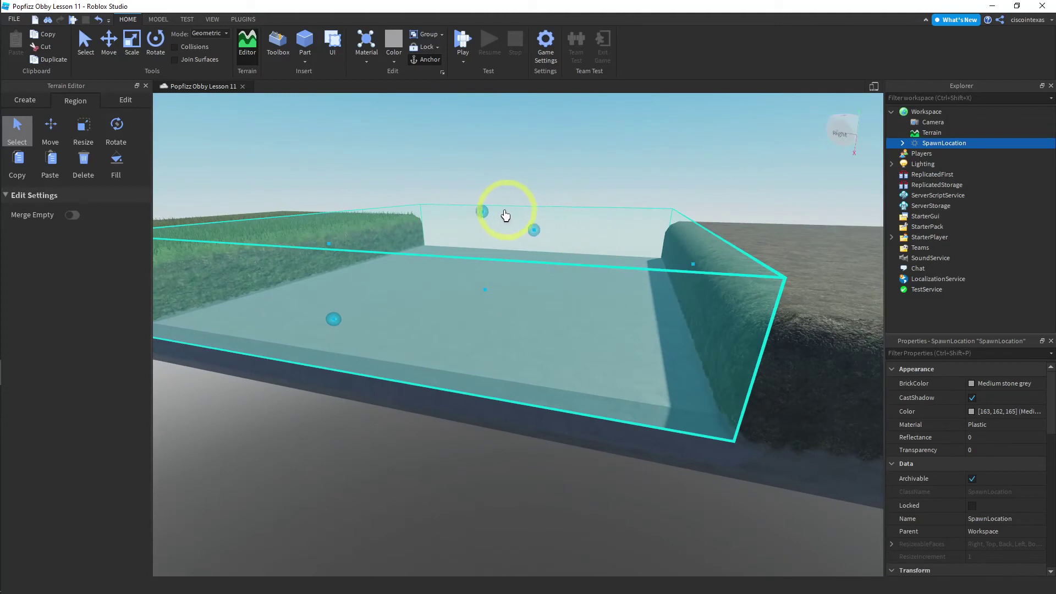
{"action": "left_click_drag", "start_coordinate": [482, 215], "coordinate": [481, 233]}
Fill the selected region between the grass and brown-green slabs with the water material.
{"action": "right_click_drag", "start_coordinate": [507, 235], "coordinate": [597, 216]}
{"action": "key", "text": "a"}
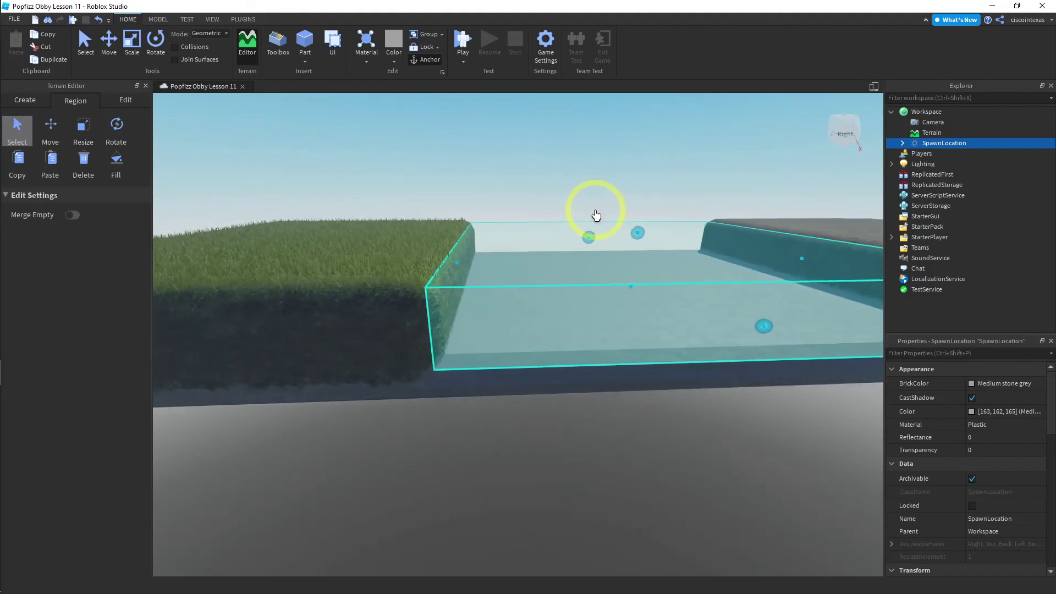
{"action": "key", "text": "d"}
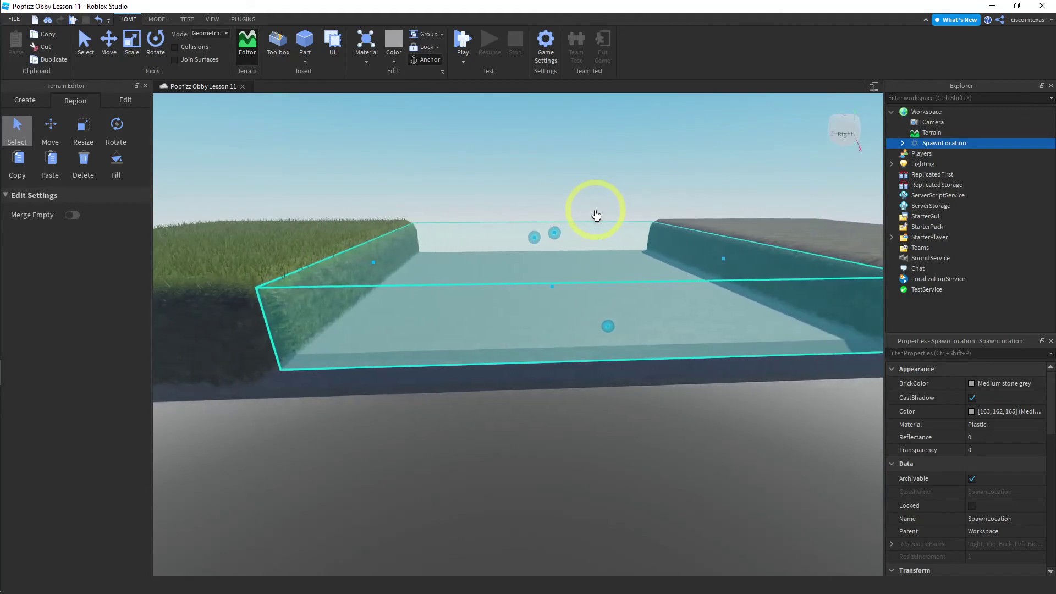
{"action": "left_click", "coordinate": [129, 167]}
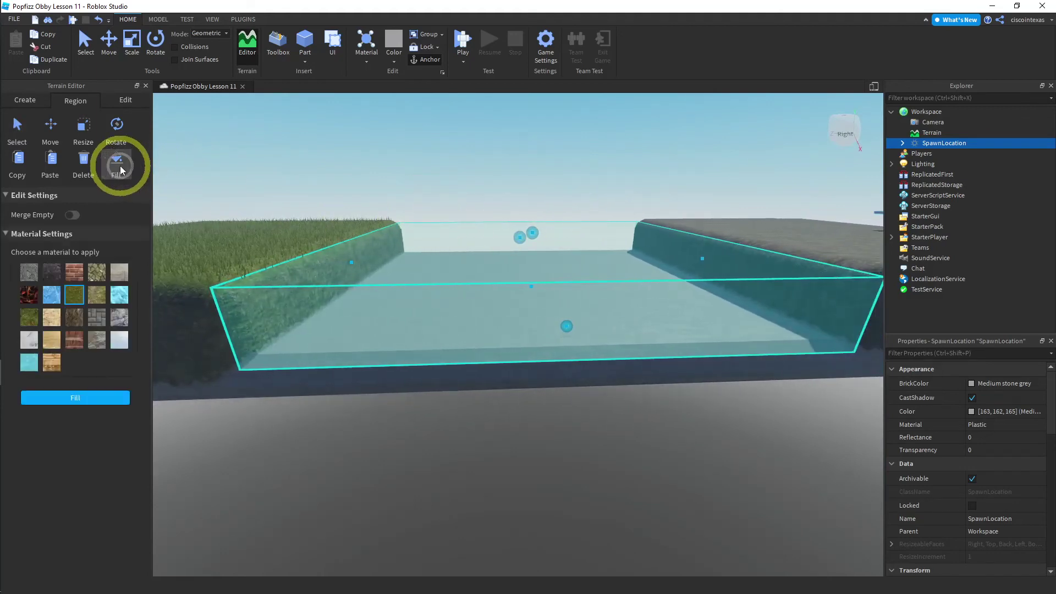
{"action": "left_click", "coordinate": [28, 365]}
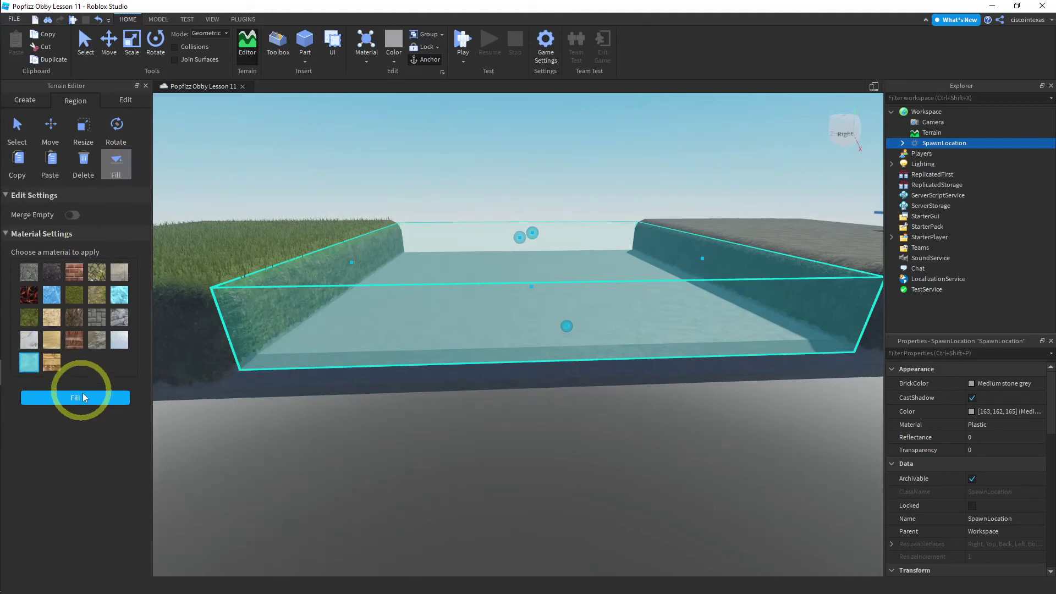
{"action": "left_click", "coordinate": [84, 398]}
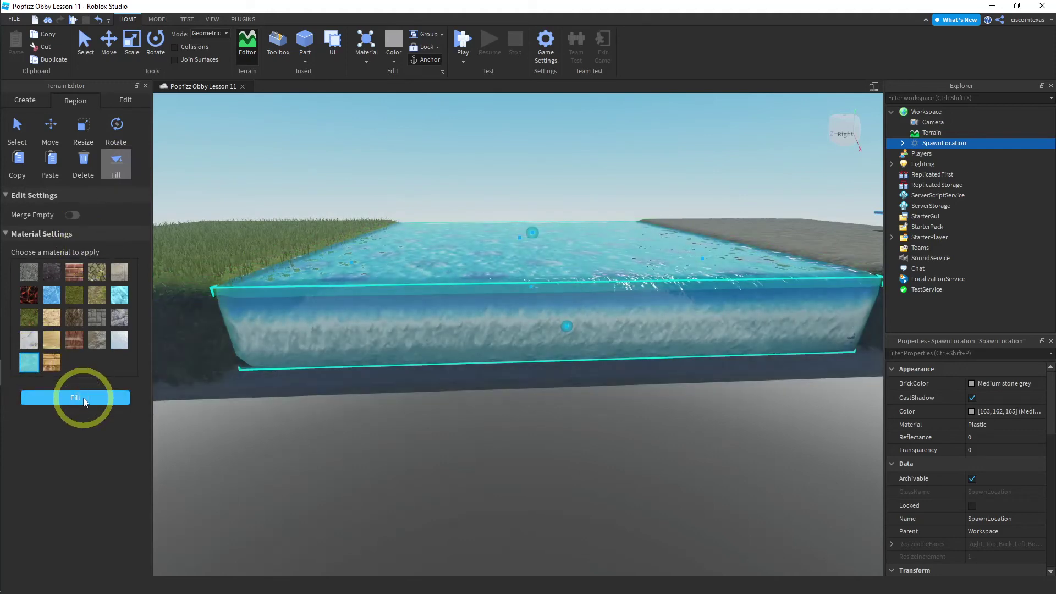
Examine the water fill between the two raised slabs from several sides and distances.
{"action": "right_click_drag", "start_coordinate": [577, 255], "coordinate": [450, 361]}
{"action": "key", "text": "a"}
{"action": "key", "text": "w"}
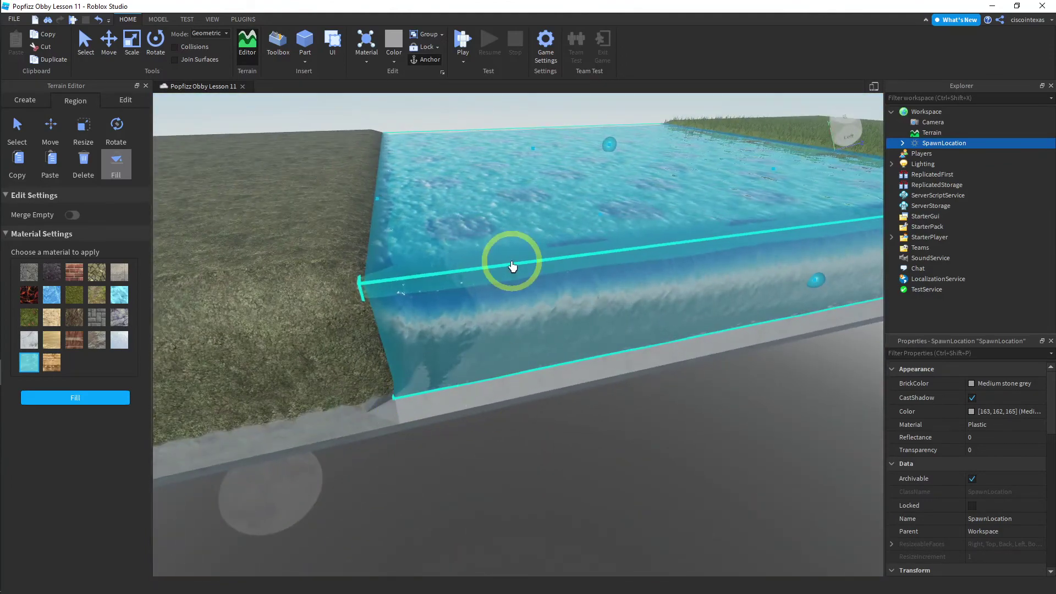
{"action": "right_click_drag", "start_coordinate": [494, 360], "coordinate": [513, 306]}
{"action": "scroll", "coordinate": [512, 307], "scroll_direction": "down", "scroll_amount": 3}
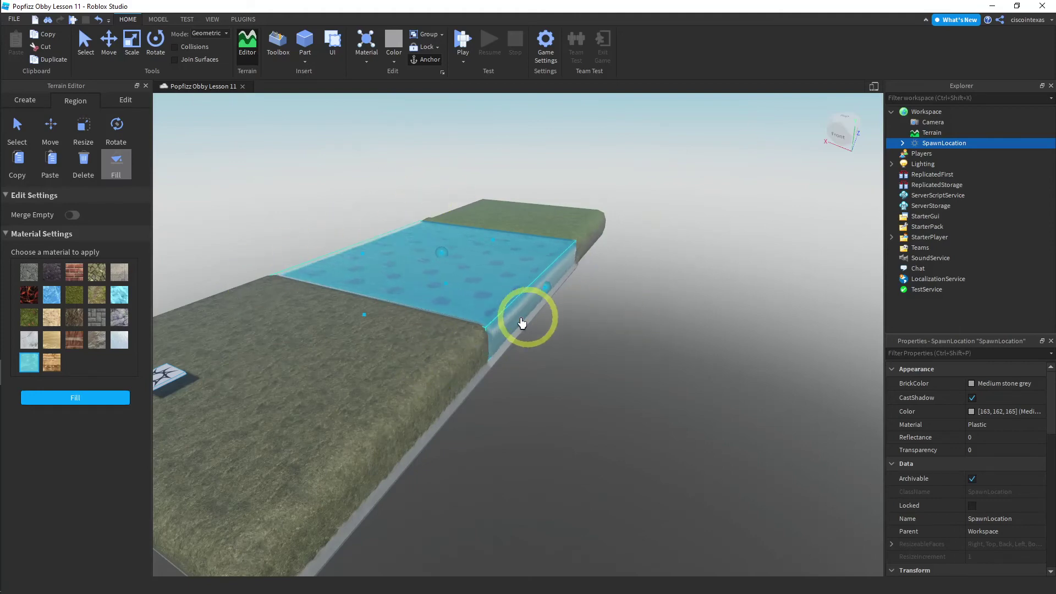
{"action": "key", "text": "a"}
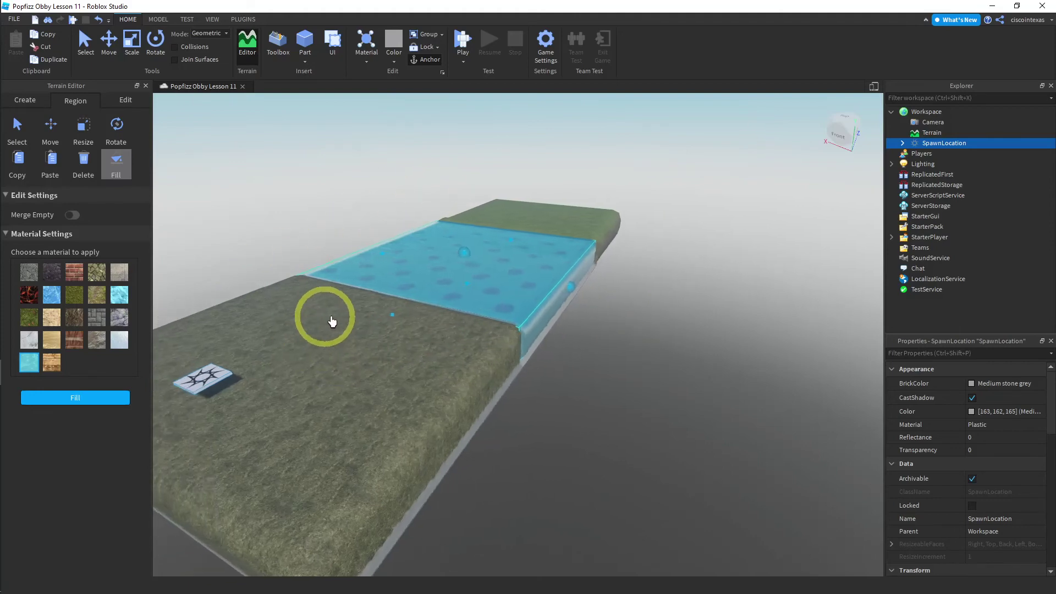
{"action": "right_click_drag", "start_coordinate": [392, 316], "coordinate": [394, 316]}
{"action": "scroll", "coordinate": [338, 300], "scroll_direction": "down", "scroll_amount": 2}
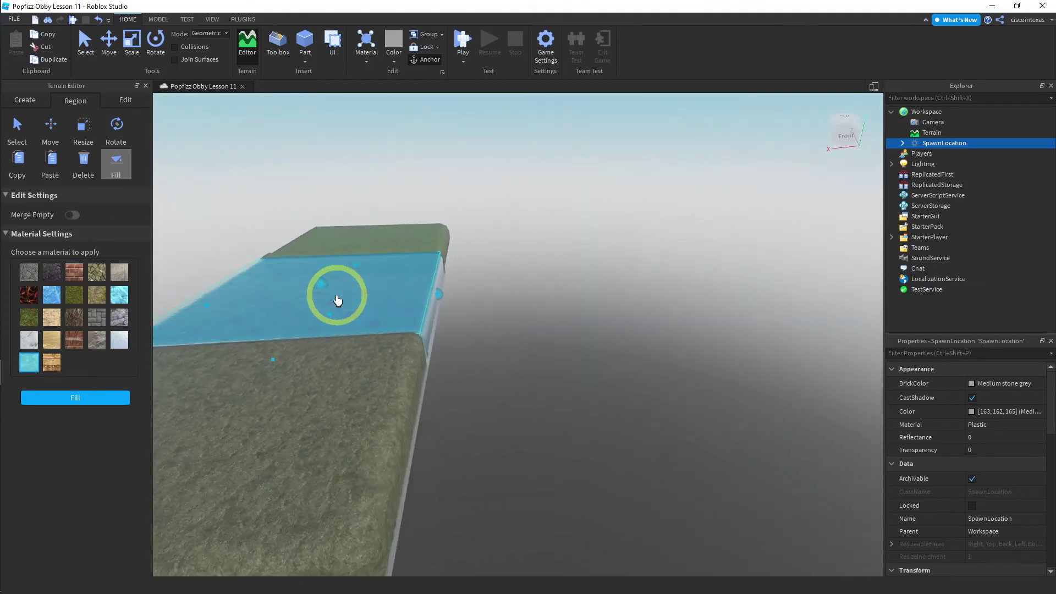
{"action": "key", "text": "w"}
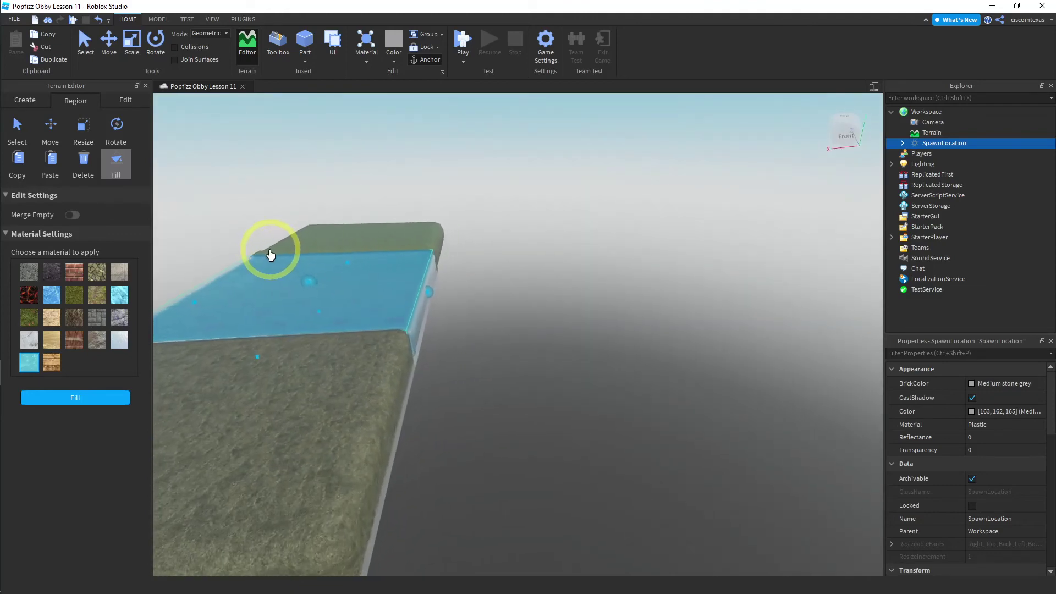
{"action": "key", "text": "a"}
{"action": "key", "text": "a"}
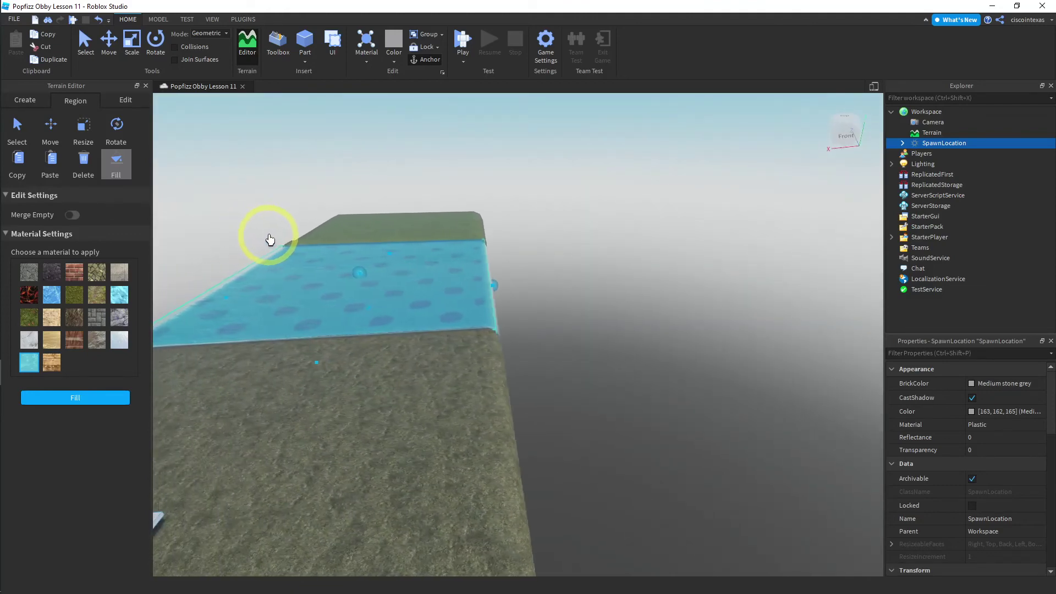
{"action": "scroll", "coordinate": [342, 238], "scroll_direction": "up", "scroll_amount": 2}
{"action": "scroll", "coordinate": [342, 239], "scroll_direction": "up", "scroll_amount": 5}
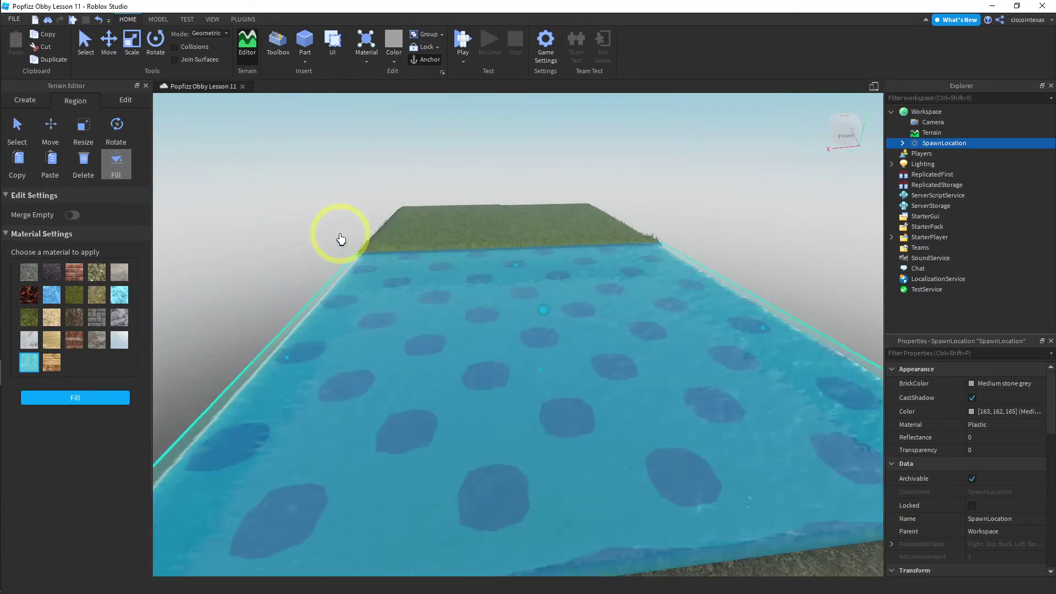
{"action": "scroll", "coordinate": [416, 267], "scroll_direction": "down", "scroll_amount": 6}
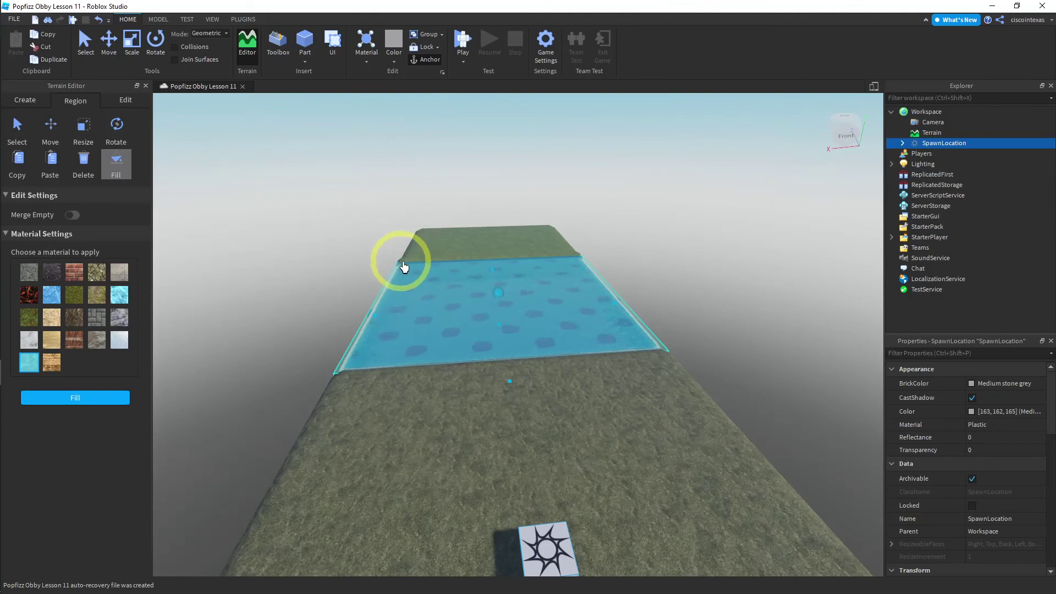
Move the spawn location down onto the surface of the brown-green slab and deselect it.
{"action": "right_click_drag", "start_coordinate": [489, 459], "coordinate": [452, 470]}
{"action": "key", "text": "a"}
{"action": "key", "text": "q"}
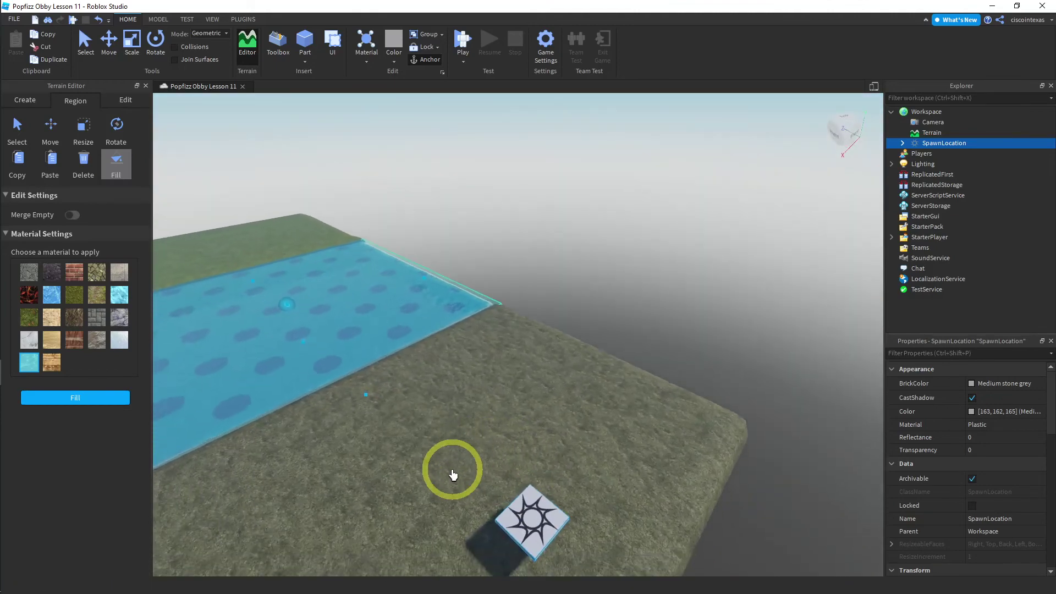
{"action": "middle_click_drag", "start_coordinate": [491, 269], "coordinate": [528, 166]}
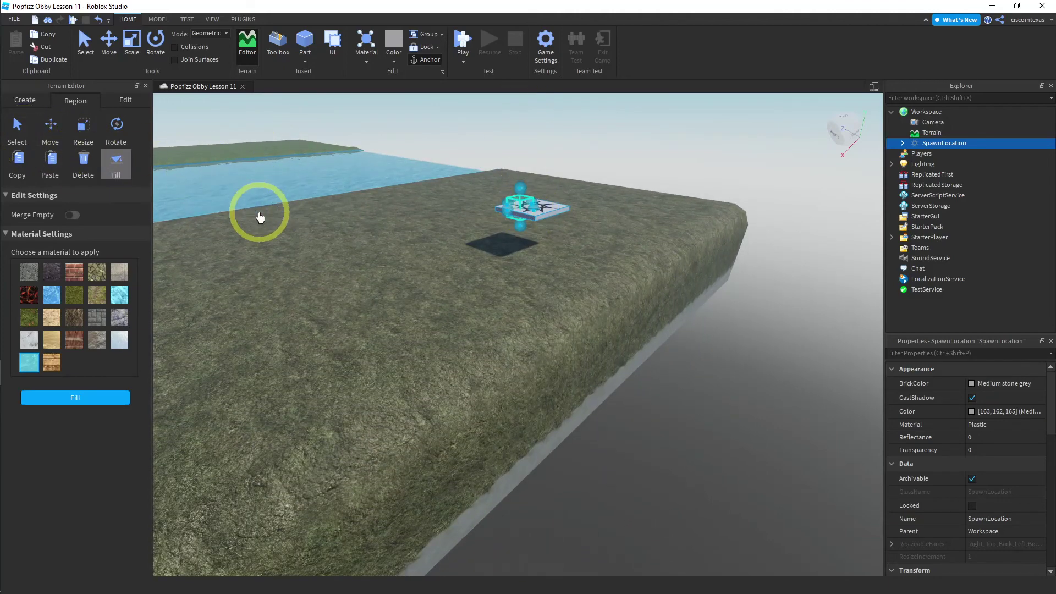
{"action": "left_click", "coordinate": [21, 126]}
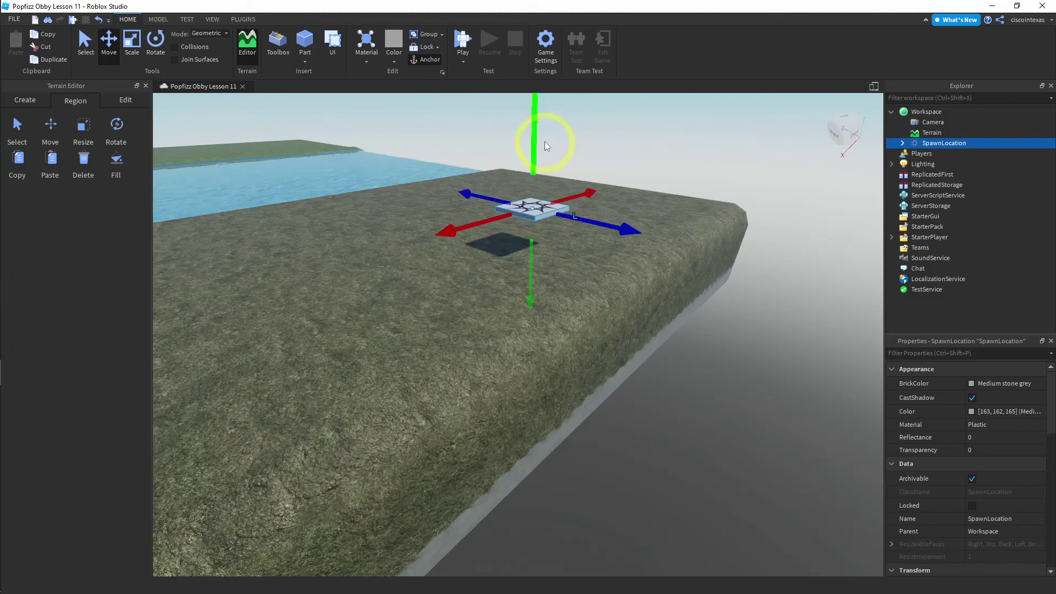
{"action": "left_click_drag", "start_coordinate": [533, 140], "coordinate": [535, 179]}
{"action": "left_click", "coordinate": [657, 156]}
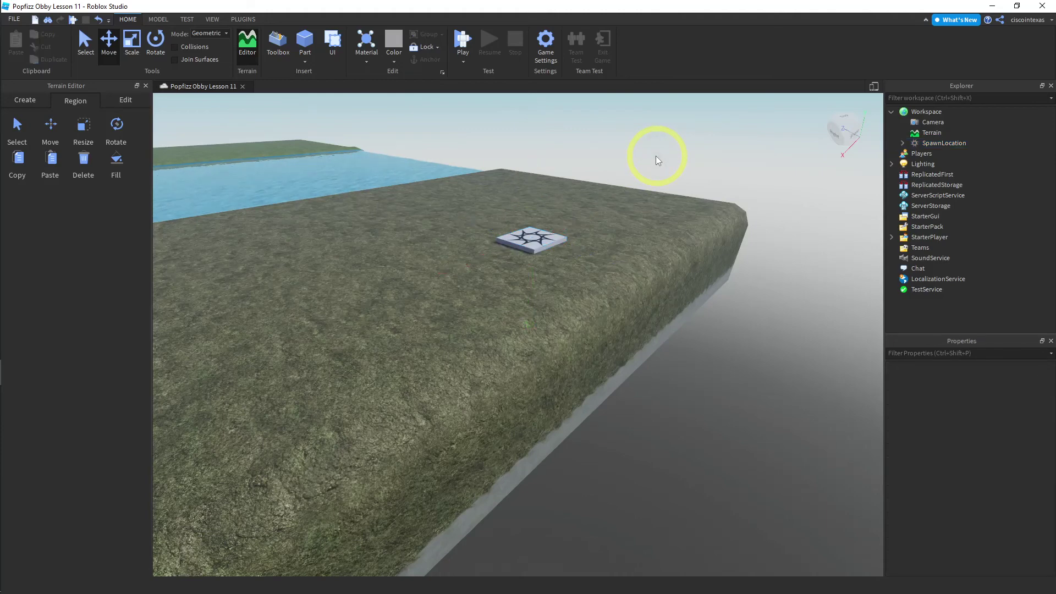
Start a playtest and run the character from the spawn location across the brown-green slab into the water.
{"action": "left_click", "coordinate": [462, 41]}
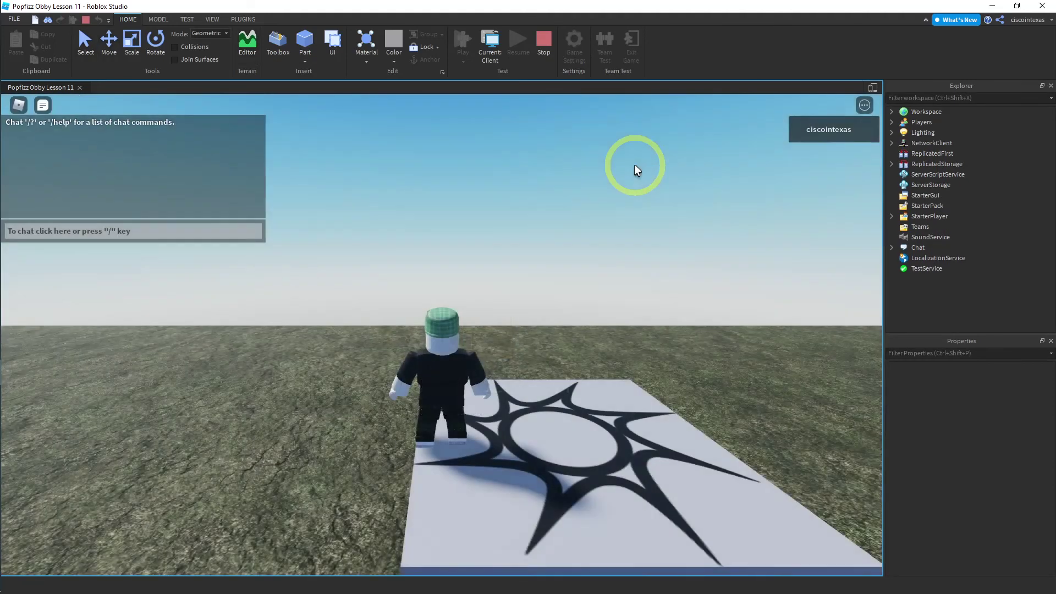
{"action": "key", "text": "w"}
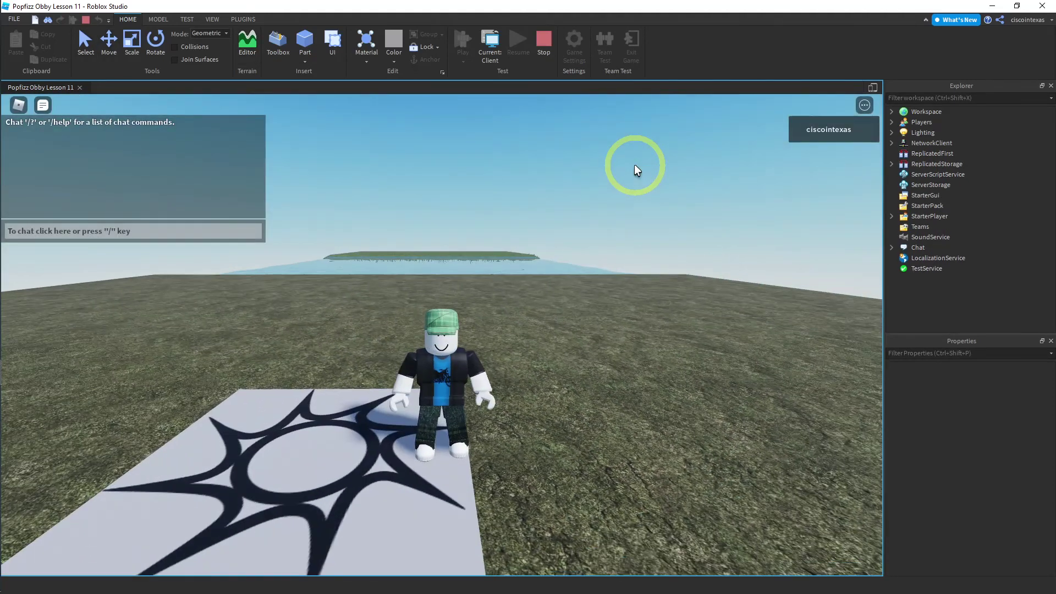
{"action": "key", "text": "w"}
{"action": "key", "text": "Left"}
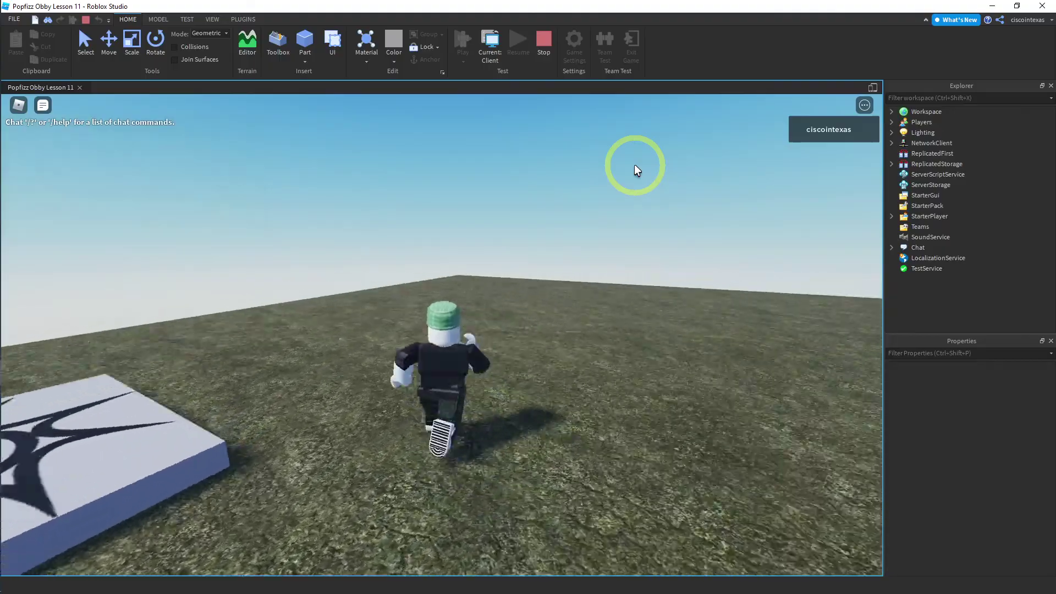
{"action": "key", "text": "w"}
{"action": "key", "text": "Left"}
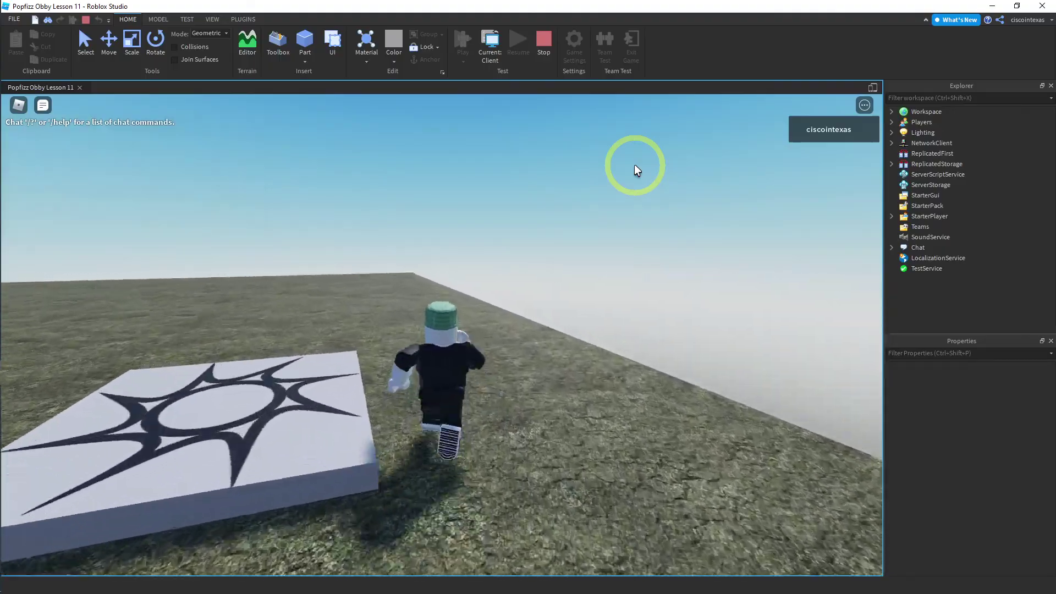
{"action": "key", "text": "w"}
{"action": "key", "text": "Left"}
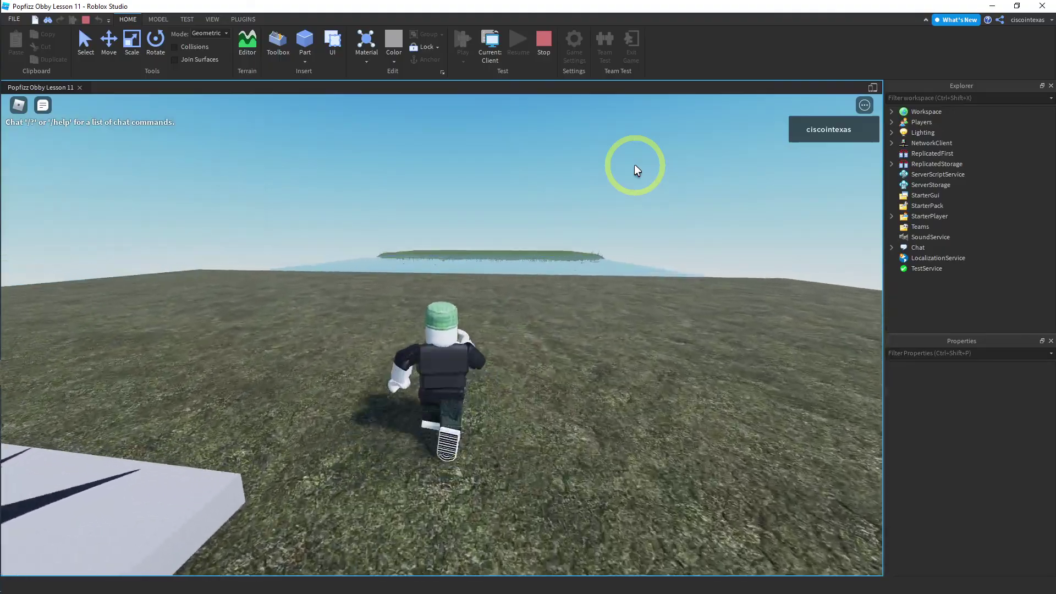
{"action": "key", "text": "w"}
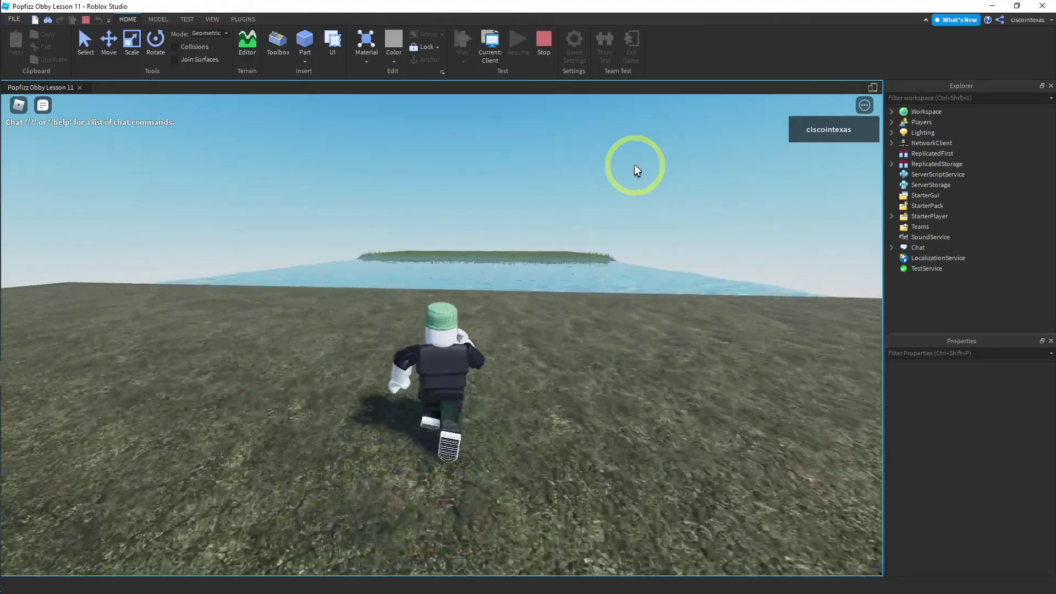
{"action": "key", "text": "w"}
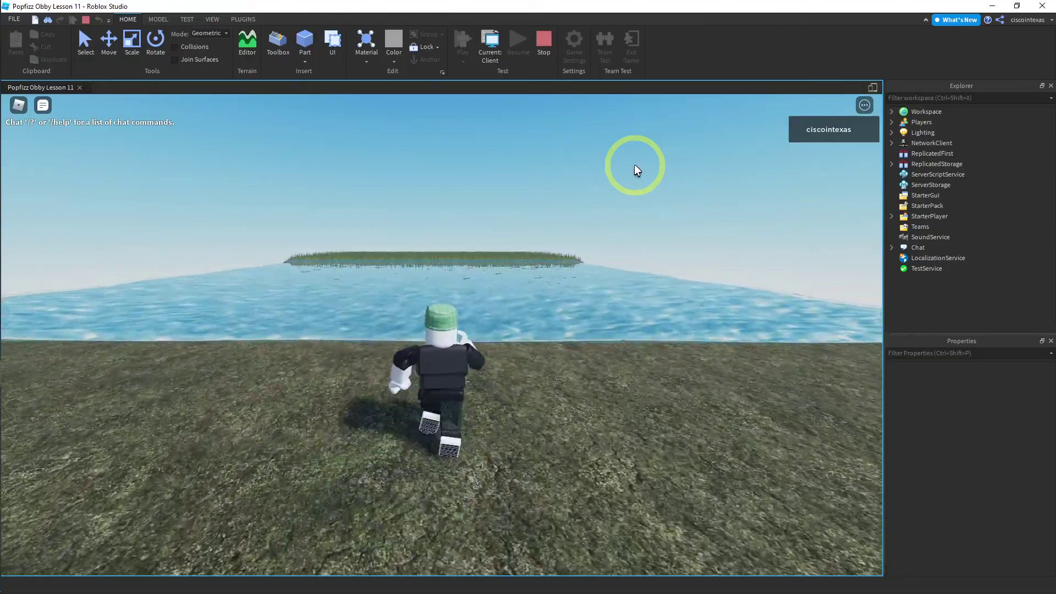
{"action": "key", "text": "w"}
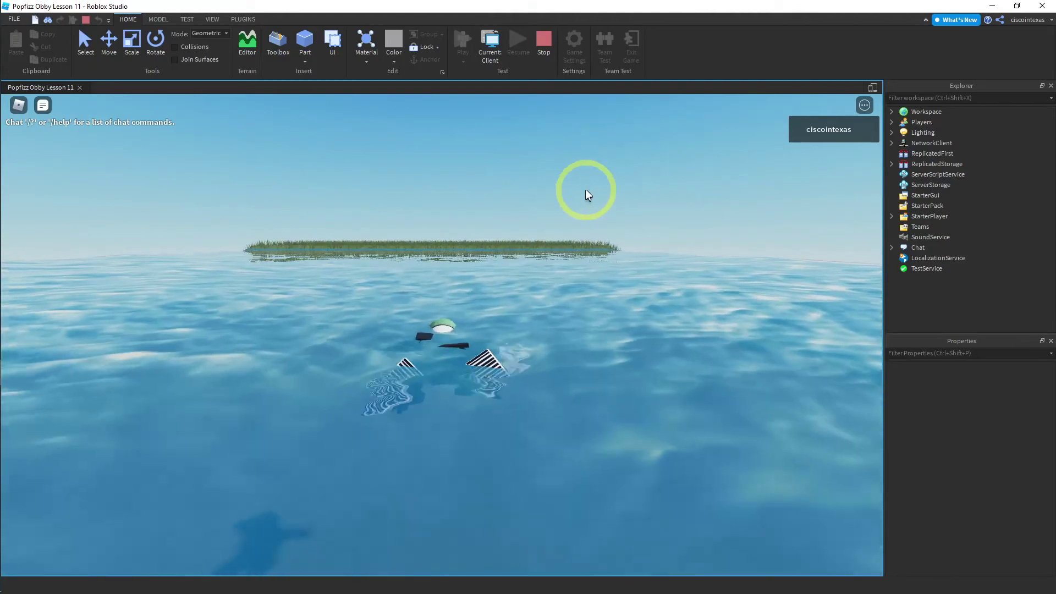
Dive the character to the bottom of the water and swim across to the surface beside the grass slab.
{"action": "key", "text": "w"}
{"action": "right_click_drag", "start_coordinate": [579, 302], "coordinate": [580, 302]}
{"action": "key", "text": "w"}
{"action": "key", "text": "w"}
{"action": "key", "text": "w"}
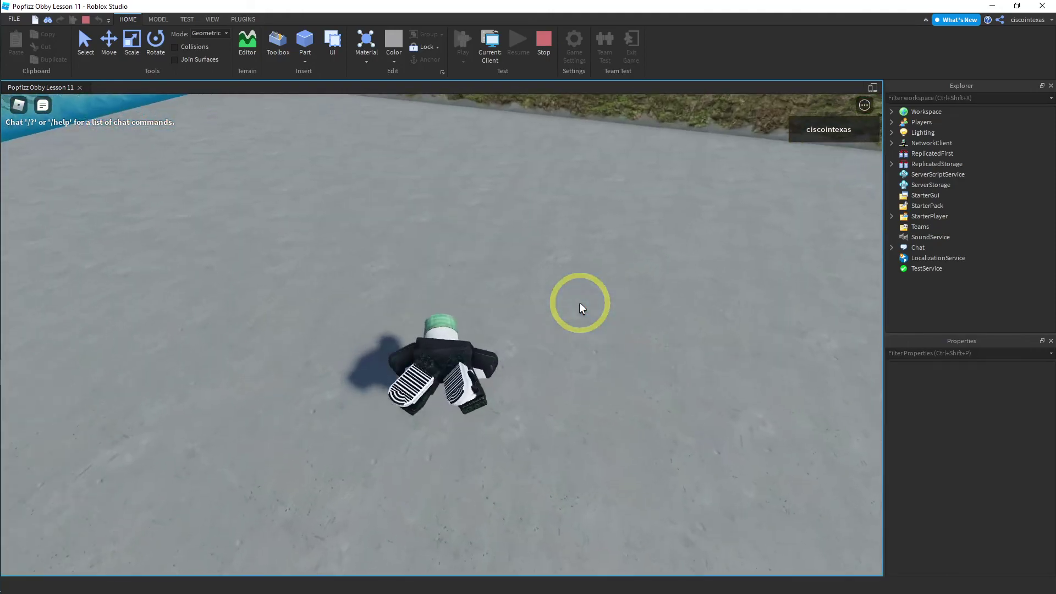
{"action": "key", "text": "w"}
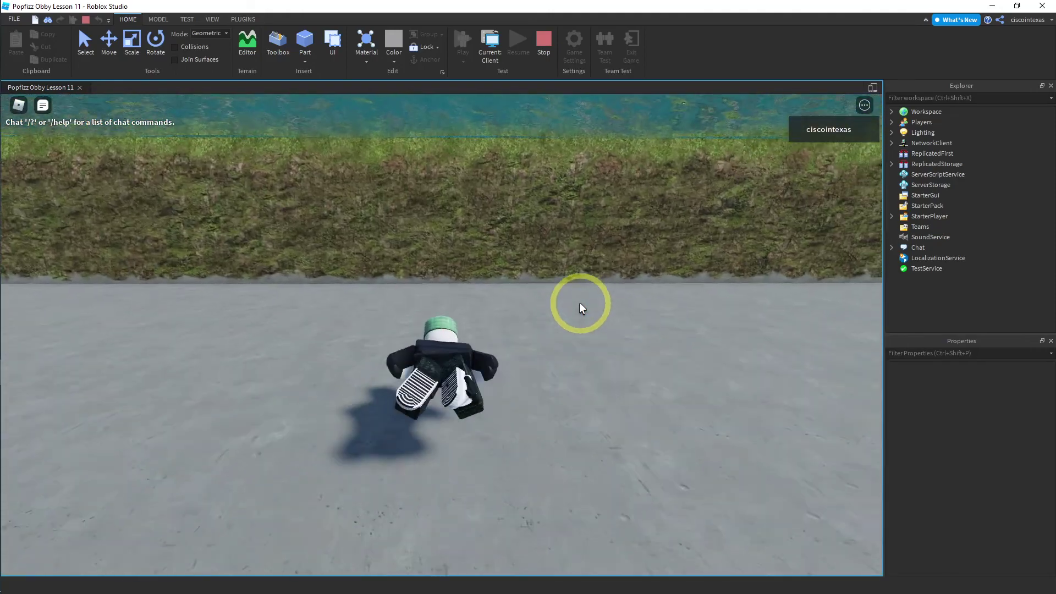
{"action": "key", "text": "w"}
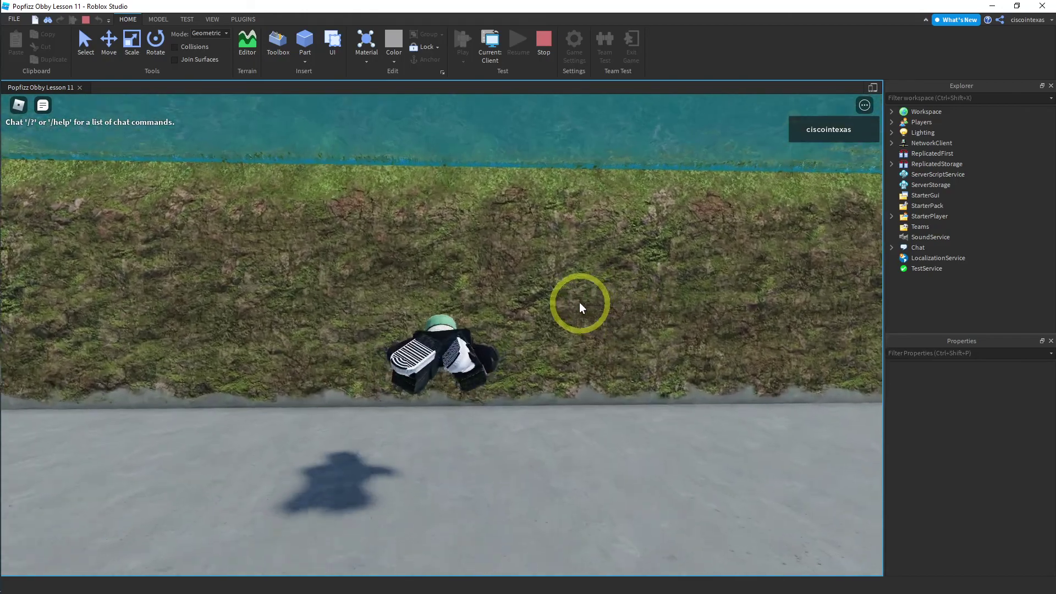
{"action": "key", "text": "w"}
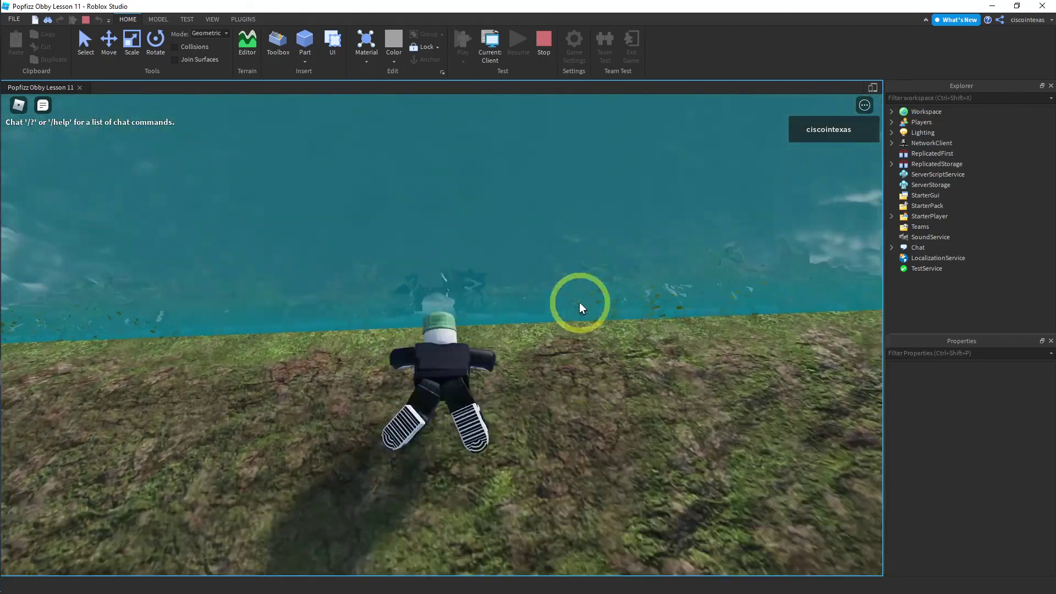
{"action": "key", "text": "w"}
{"action": "right_click_drag", "start_coordinate": [576, 358], "coordinate": [575, 364]}
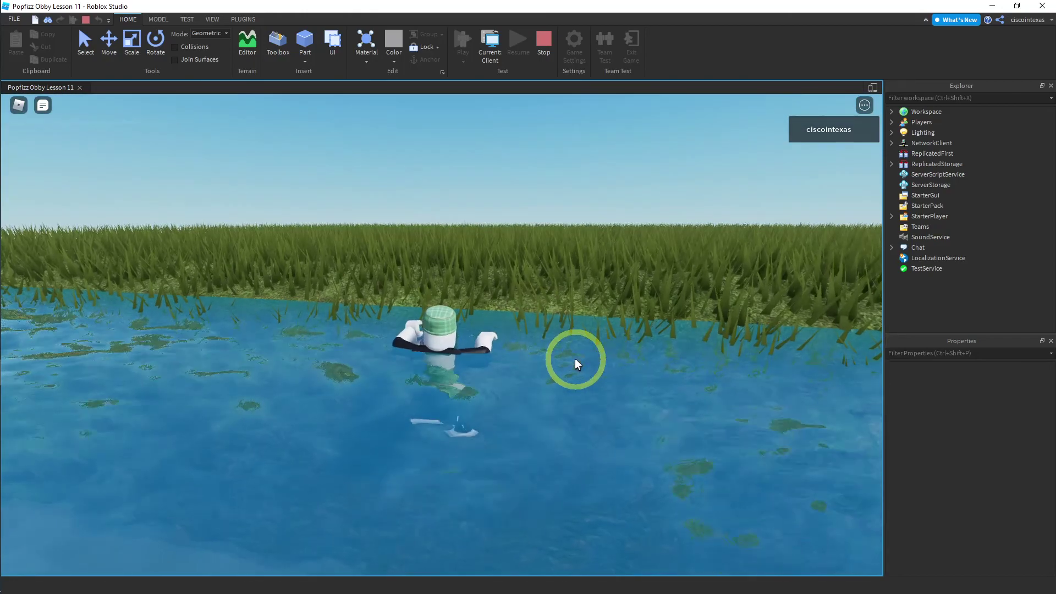
Climb the character onto the grass slab, look over the terrain from farther away, and stop the playtest.
{"action": "key", "text": "w"}
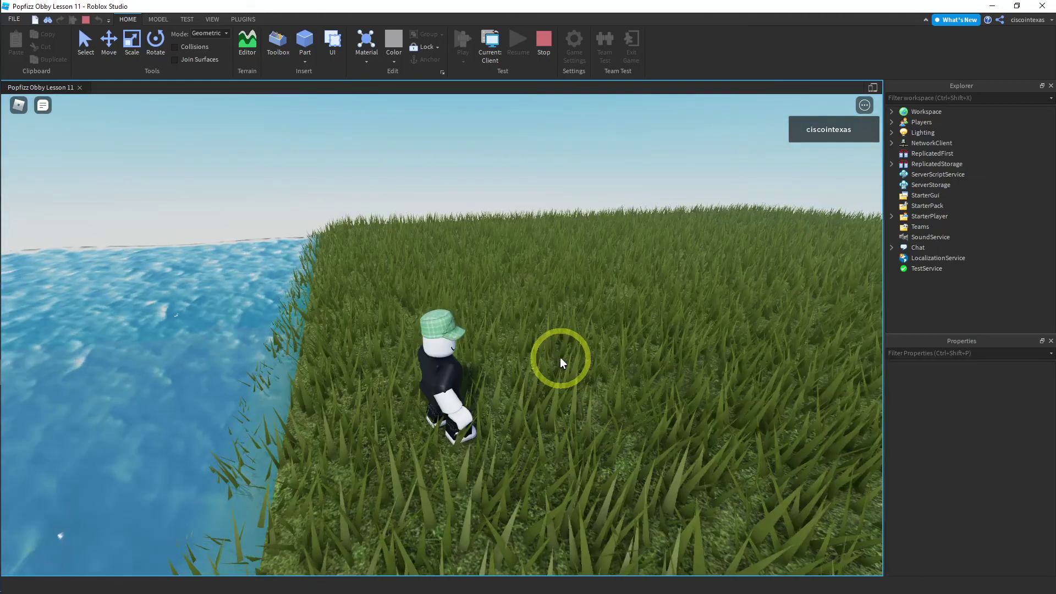
{"action": "key", "text": "w"}
{"action": "right_click_drag", "start_coordinate": [560, 357], "coordinate": [583, 348]}
{"action": "key", "text": "w"}
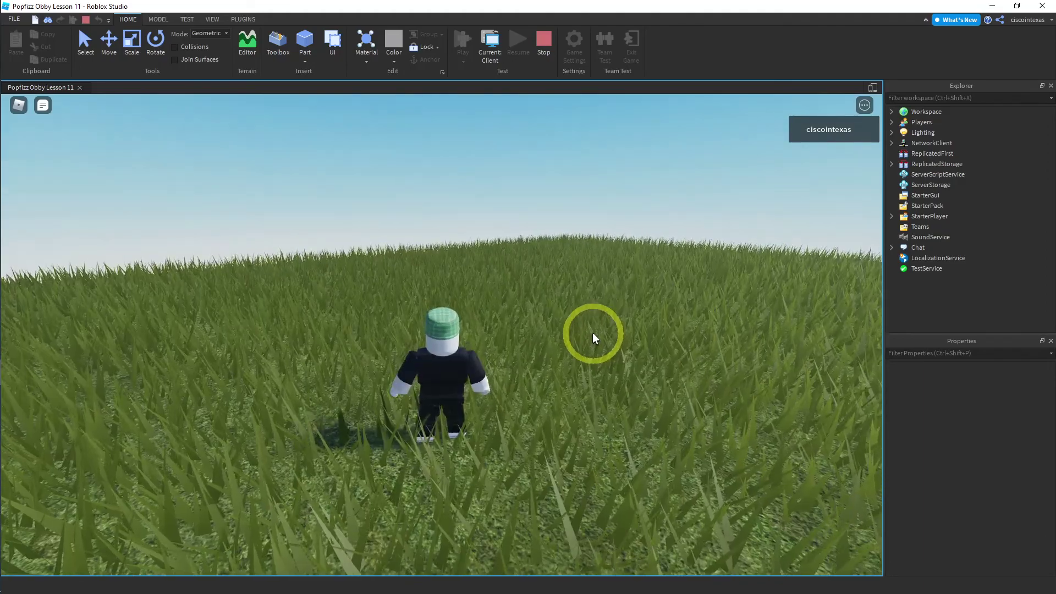
{"action": "right_click_drag", "start_coordinate": [592, 333], "coordinate": [527, 202]}
{"action": "scroll", "coordinate": [589, 333], "scroll_direction": "down", "scroll_amount": 10}
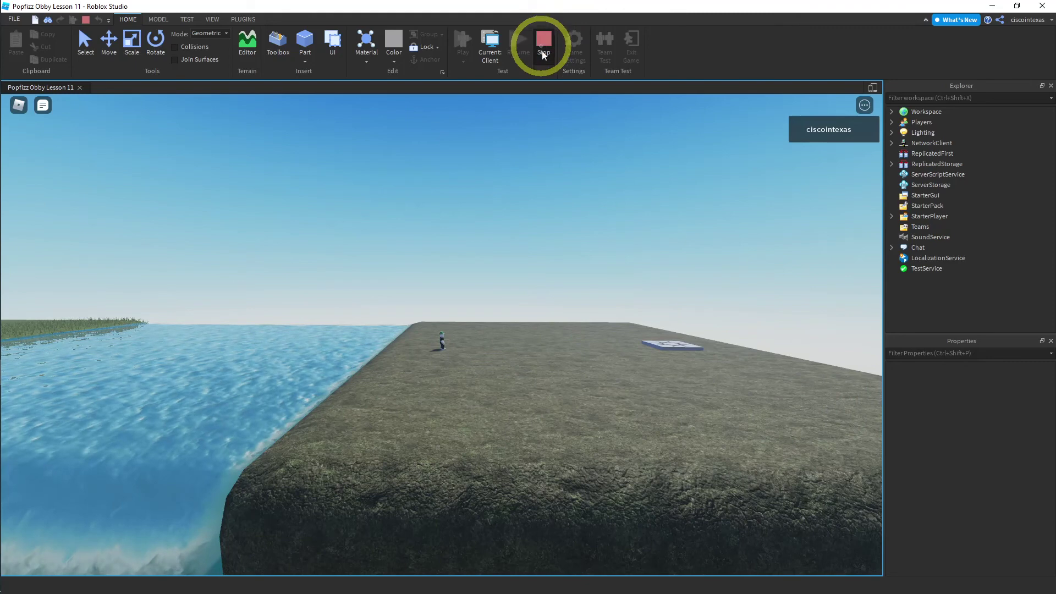
{"action": "key", "text": "shift+F5"}
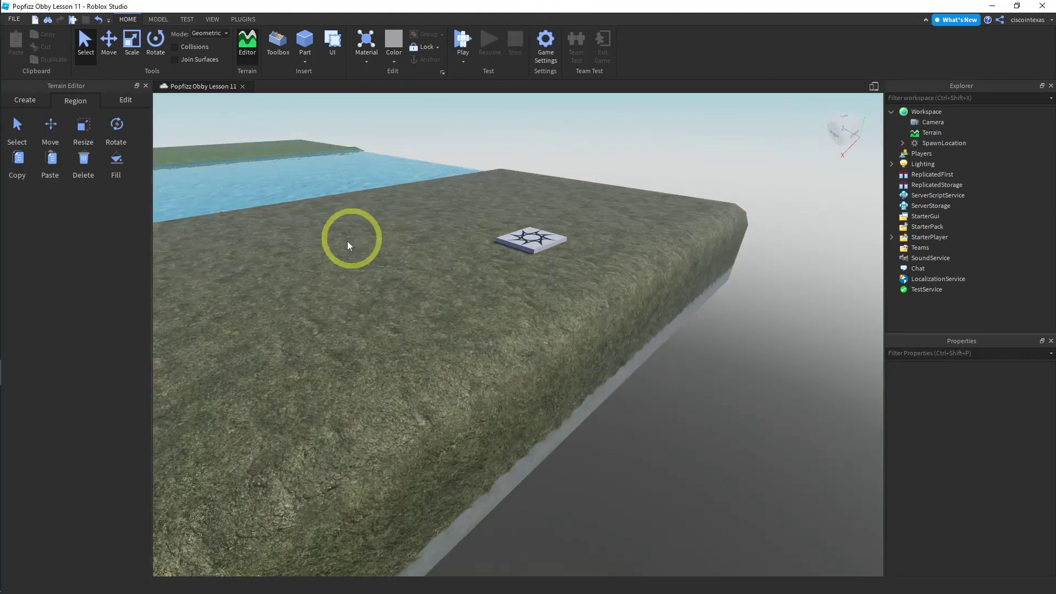
Switch the Terrain Editor to its Edit tool set for sculpting and painting terrain.
{"action": "right_click_drag", "start_coordinate": [347, 241], "coordinate": [461, 325]}
{"action": "middle_click_drag", "start_coordinate": [462, 324], "coordinate": [513, 327]}
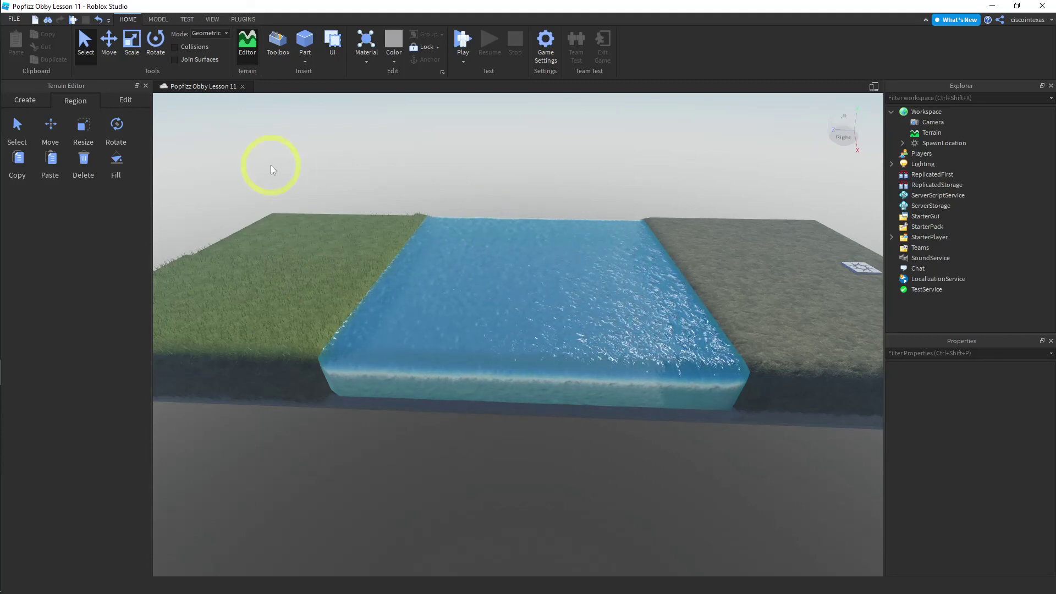
{"action": "left_click", "coordinate": [26, 100]}
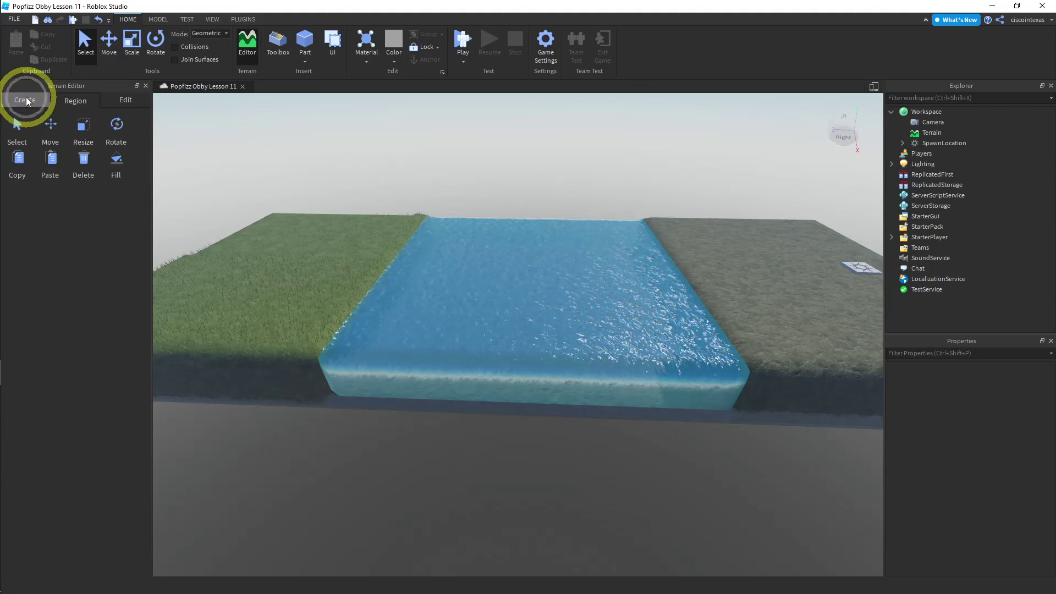
{"action": "left_click", "coordinate": [76, 101]}
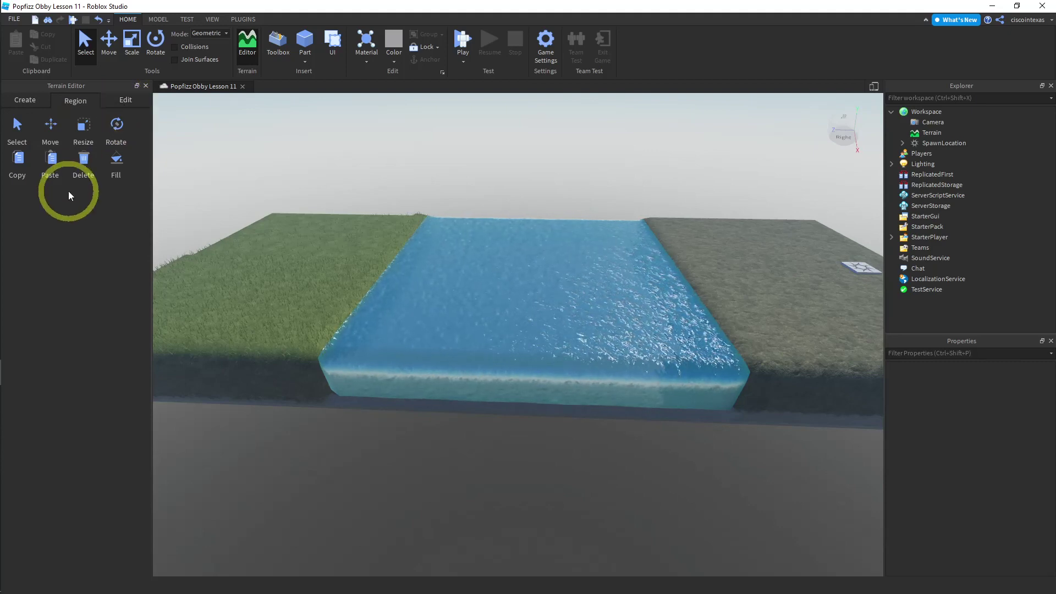
{"action": "left_click", "coordinate": [123, 109]}
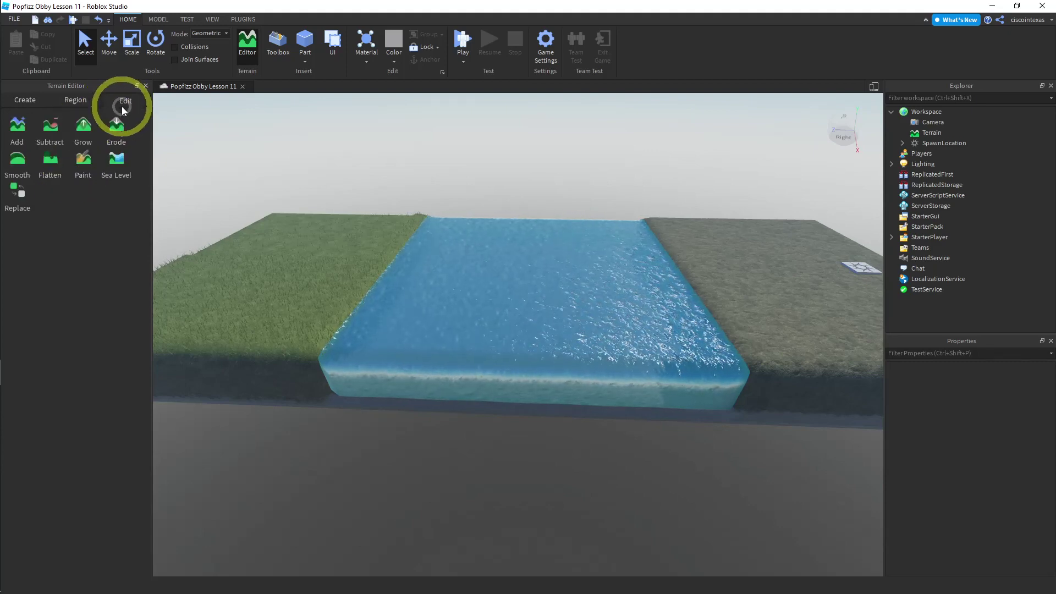